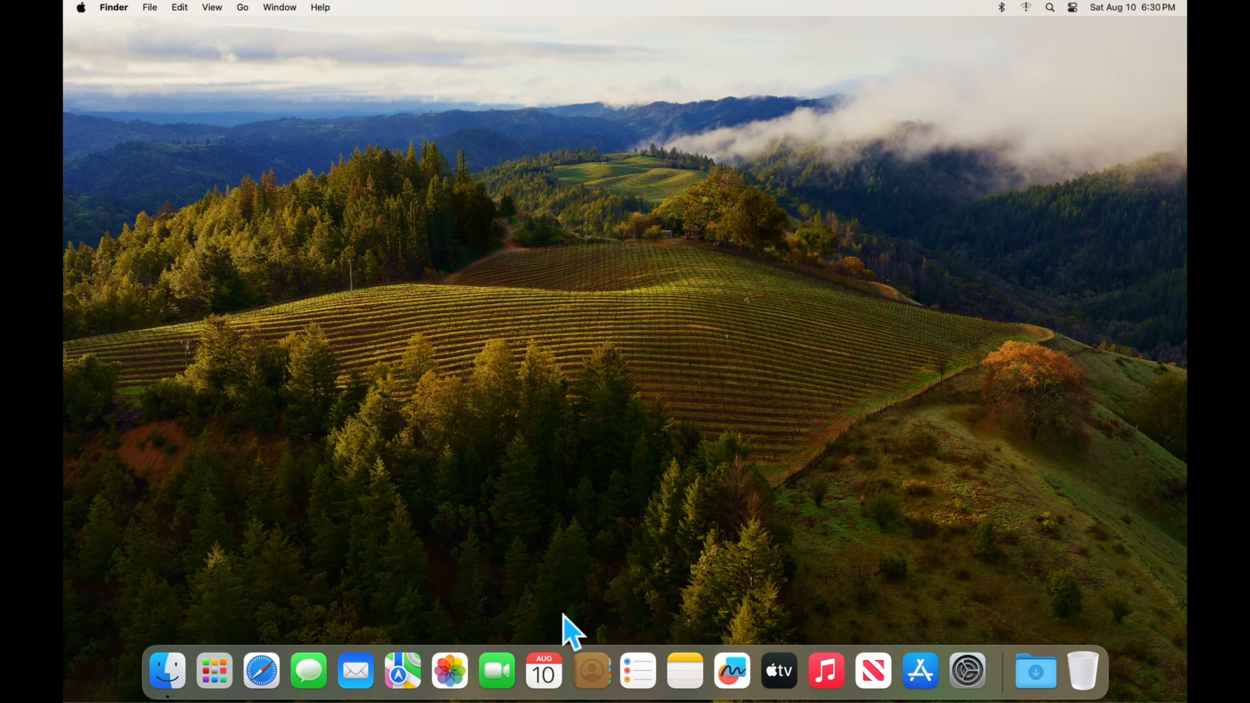
# Open the Wallpaper page of System Settings and shift the window slightly to the left.
pyautogui.click(357, 9)
pyautogui.click(82, 9)
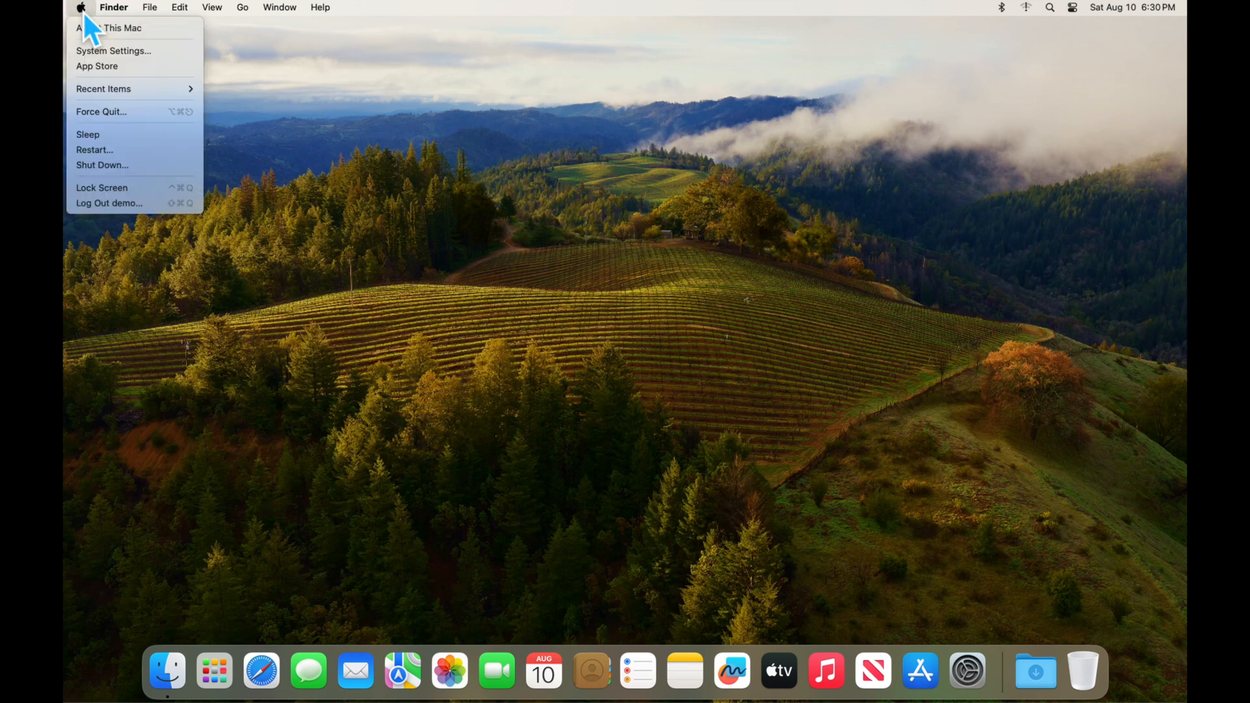
pyautogui.click(83, 9)
pyautogui.click(83, 9)
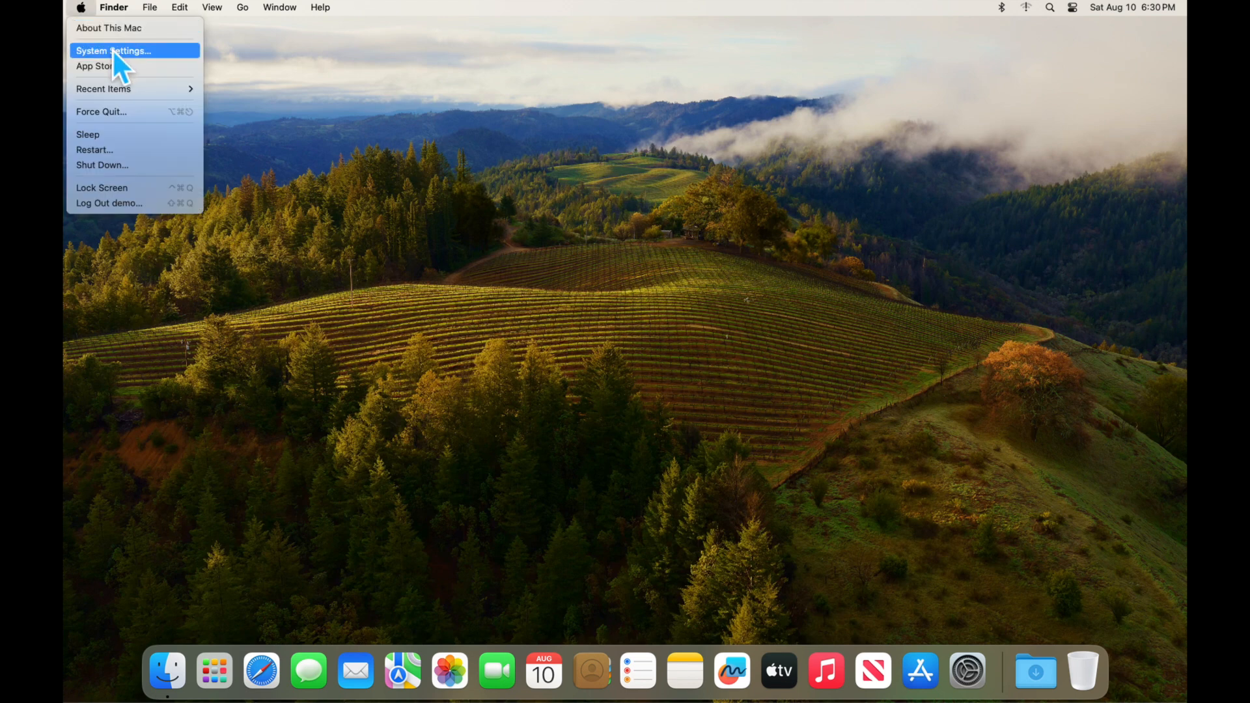
pyautogui.click(113, 50)
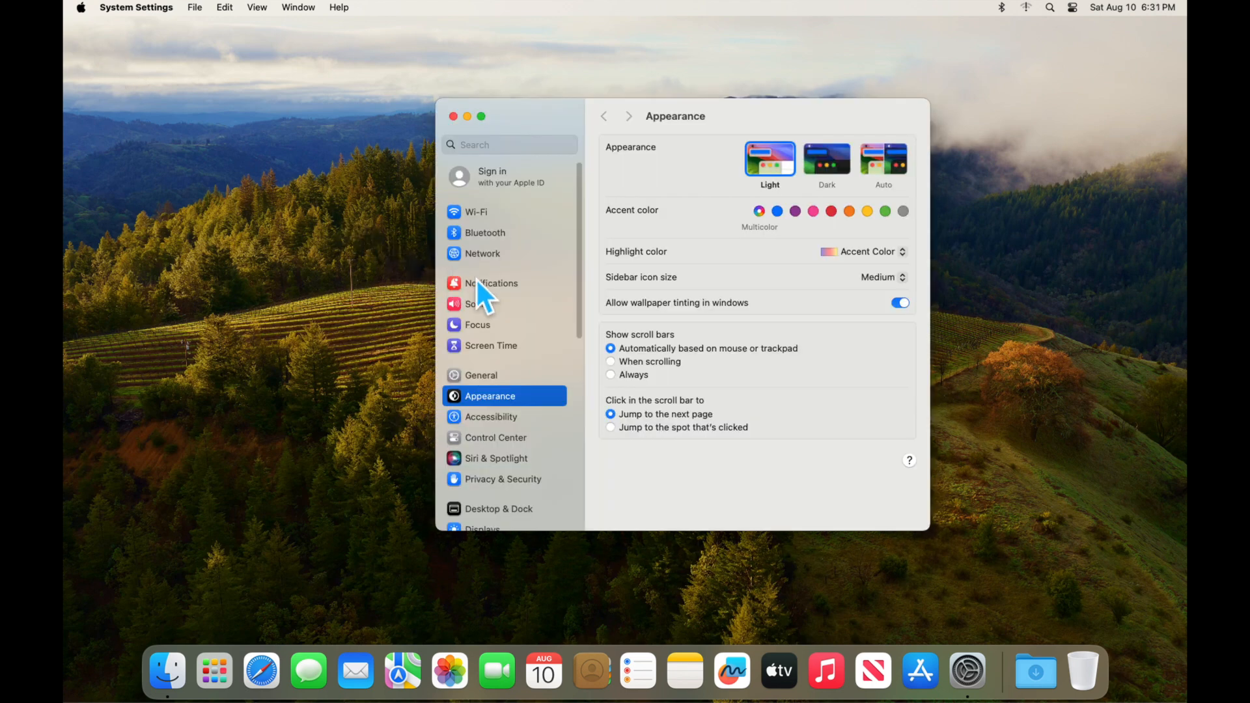
pyautogui.scroll(-3, 506, 308)
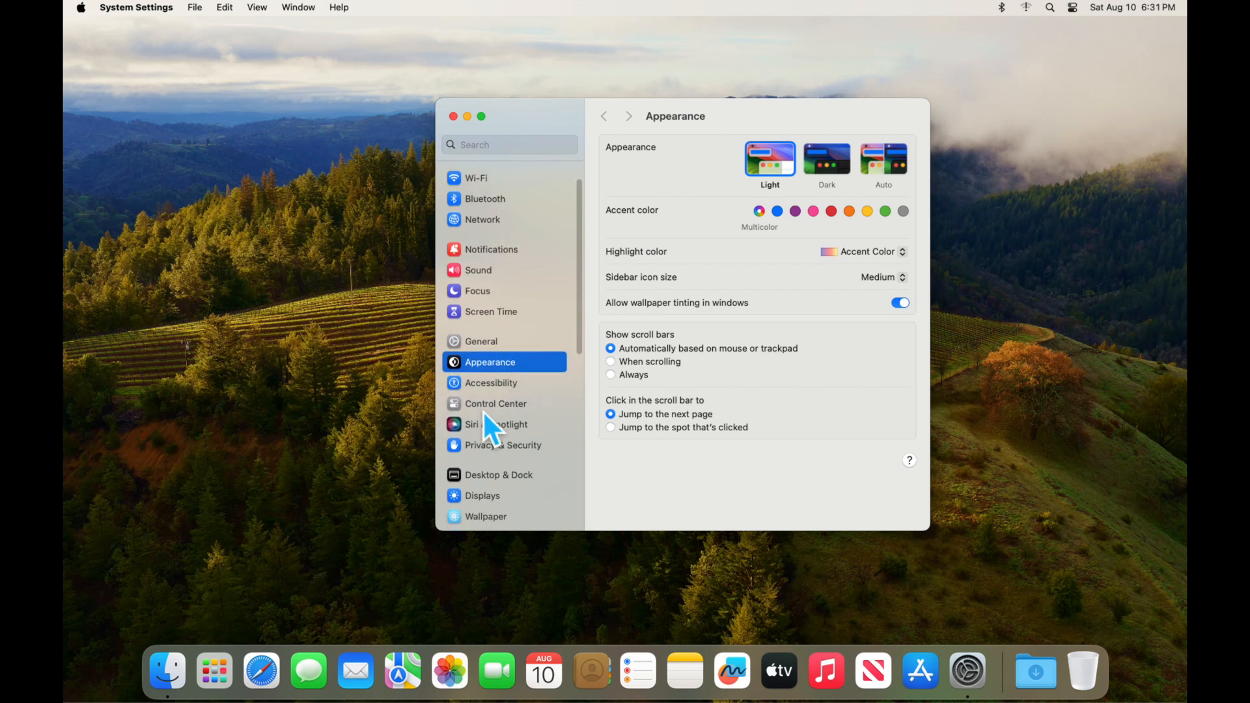
pyautogui.click(475, 522)
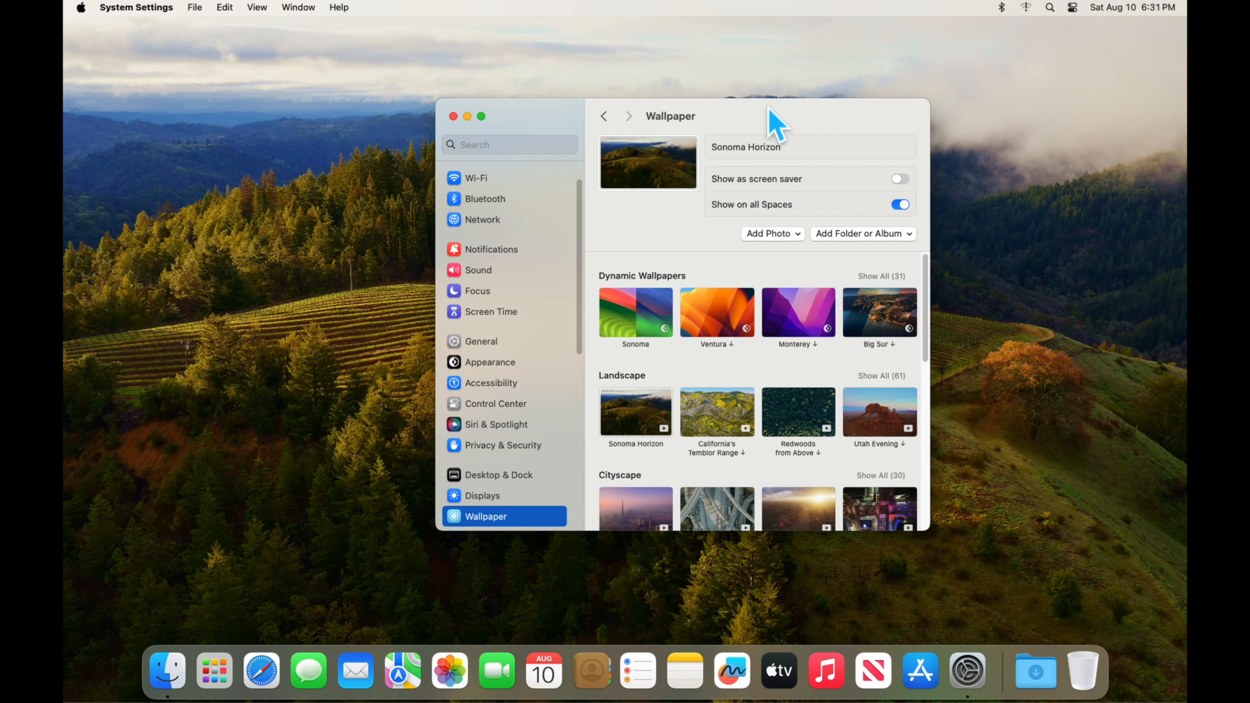
pyautogui.moveTo(768, 106); pyautogui.dragTo(679, 109)
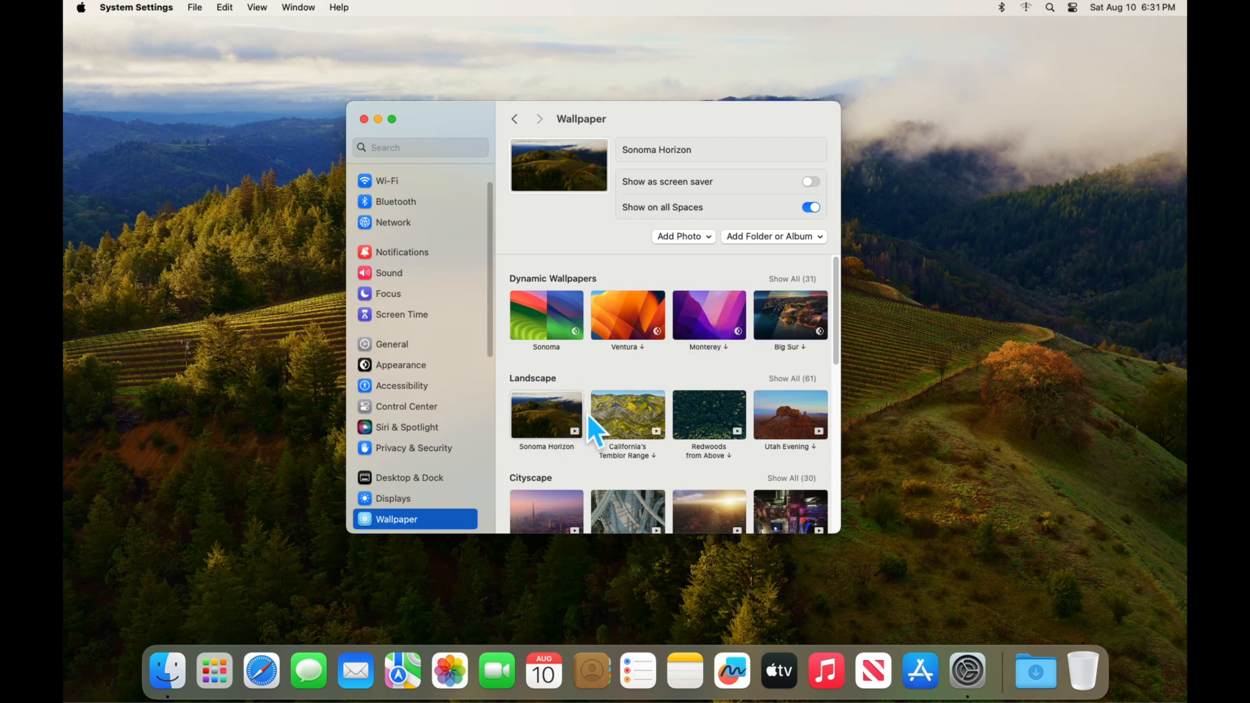
# Look through the wallpaper collections down to Colors and set a custom blue colour as the desktop wallpaper.
pyautogui.scroll(-3, 616, 491)
pyautogui.scroll(-5, 616, 489)
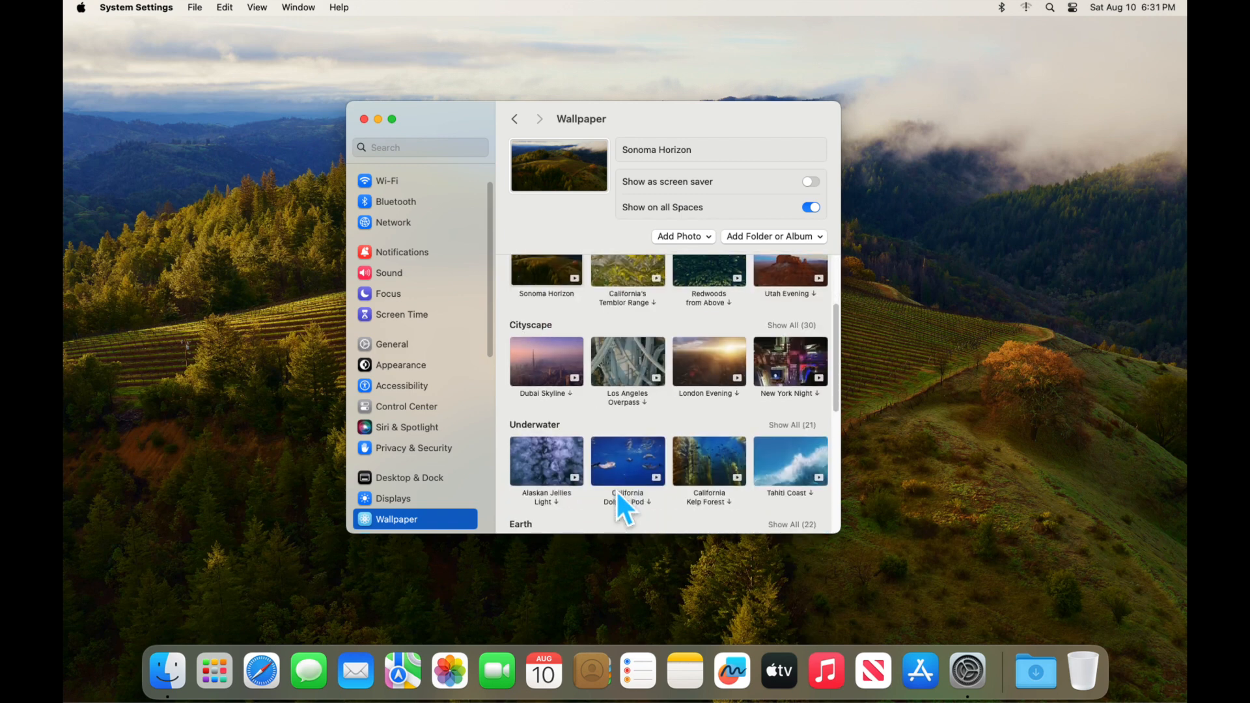
pyautogui.scroll(-7, 616, 490)
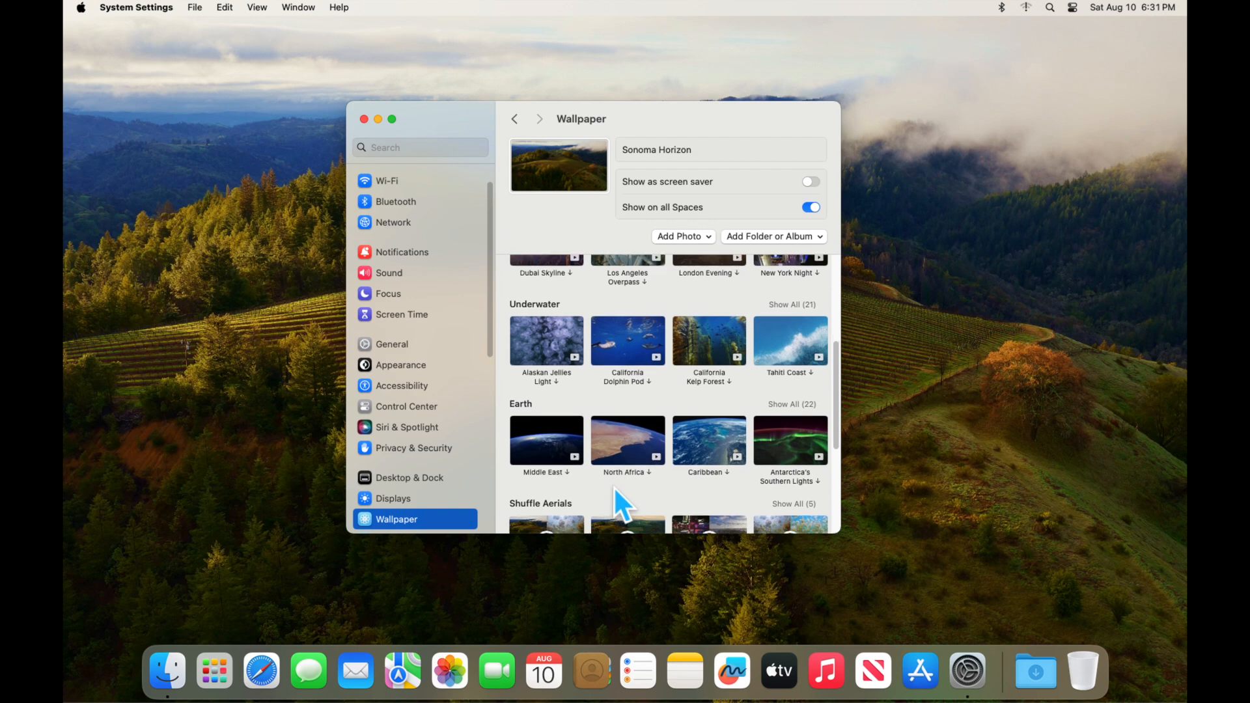
pyautogui.scroll(-3, 615, 490)
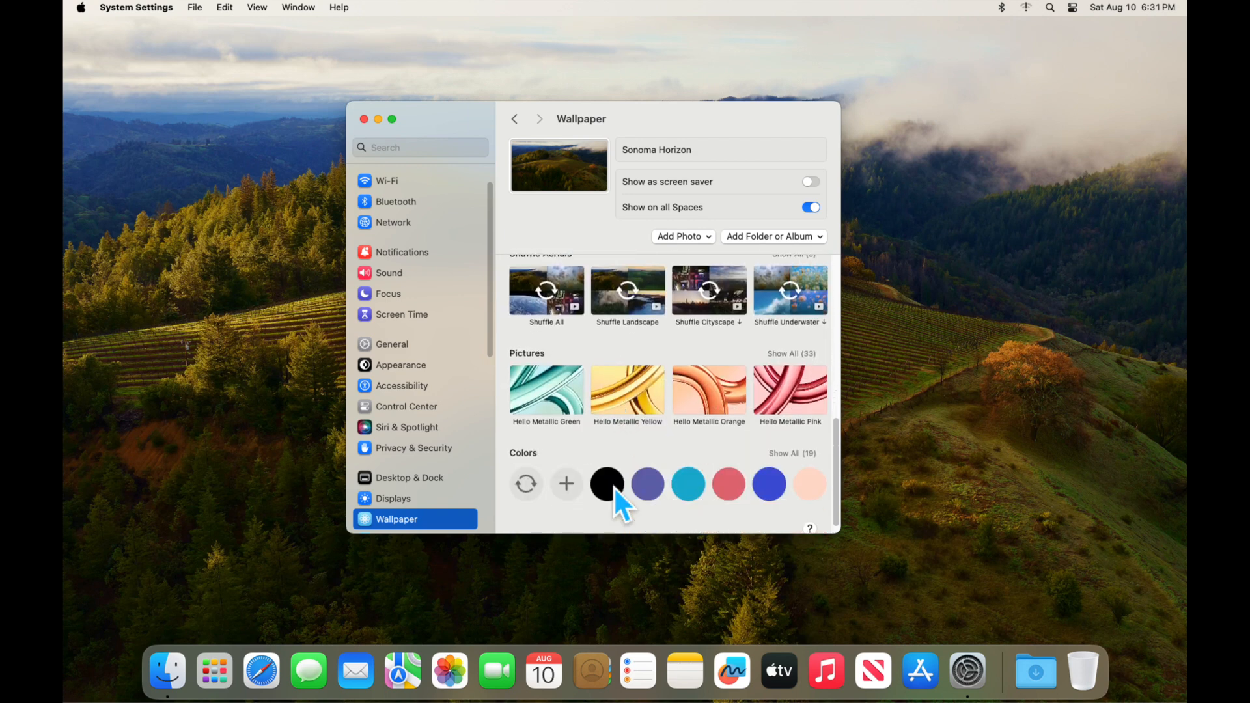
pyautogui.scroll(-1, 603, 460)
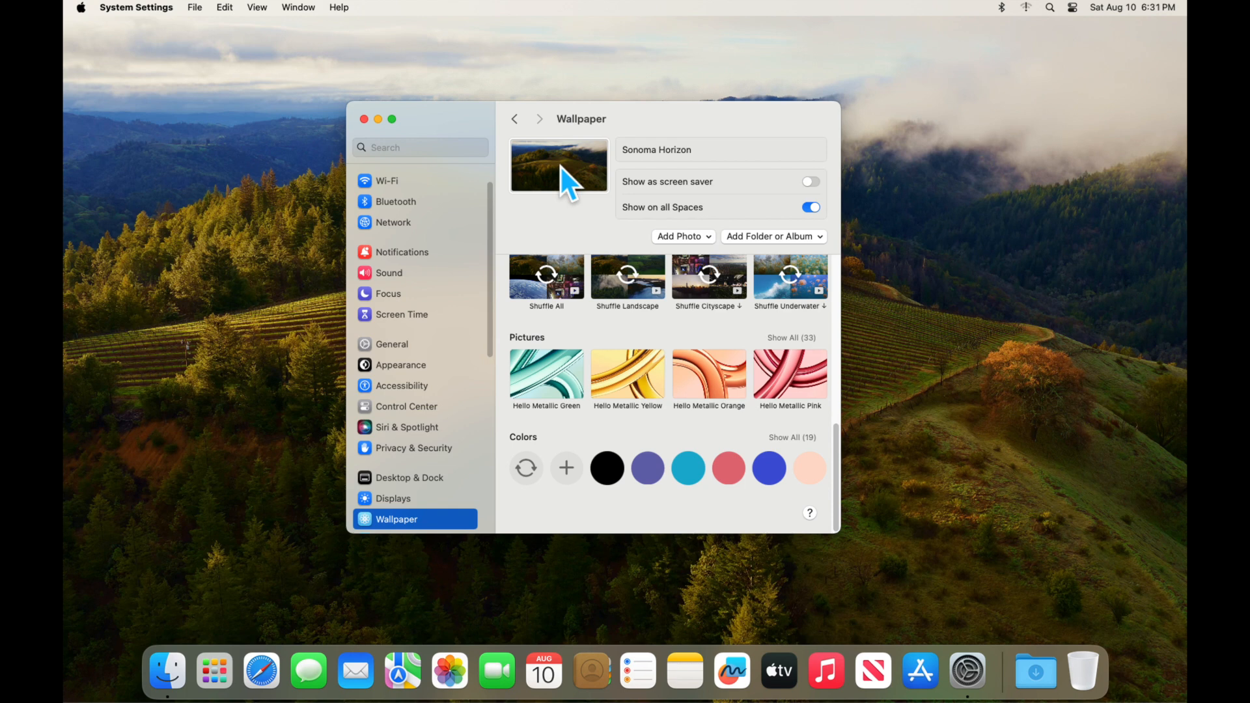
pyautogui.click(568, 467)
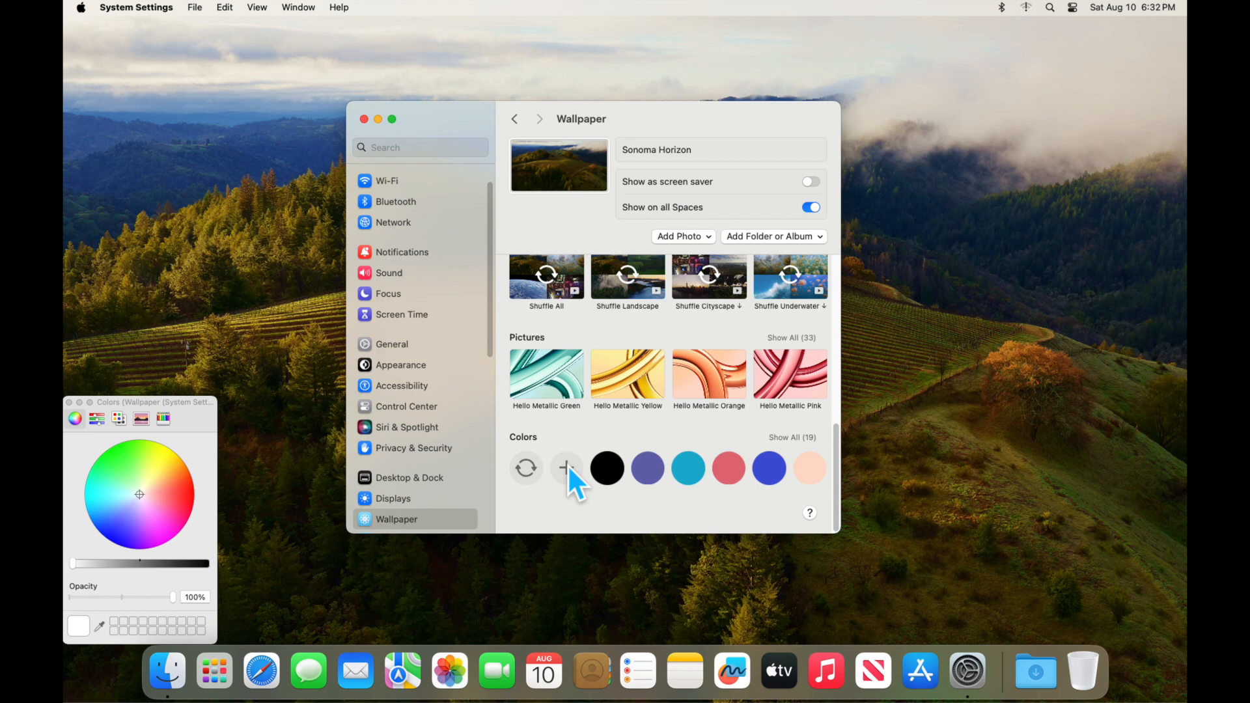
pyautogui.moveTo(142, 493); pyautogui.dragTo(108, 496)
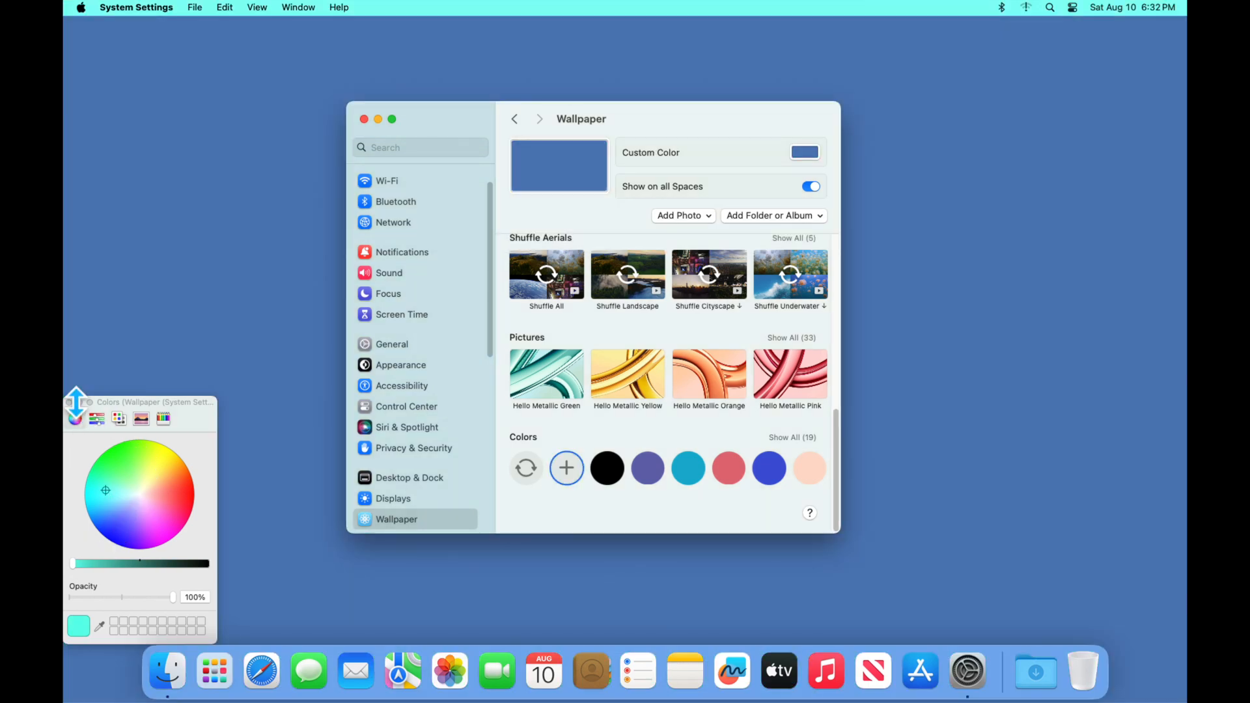
pyautogui.click(70, 402)
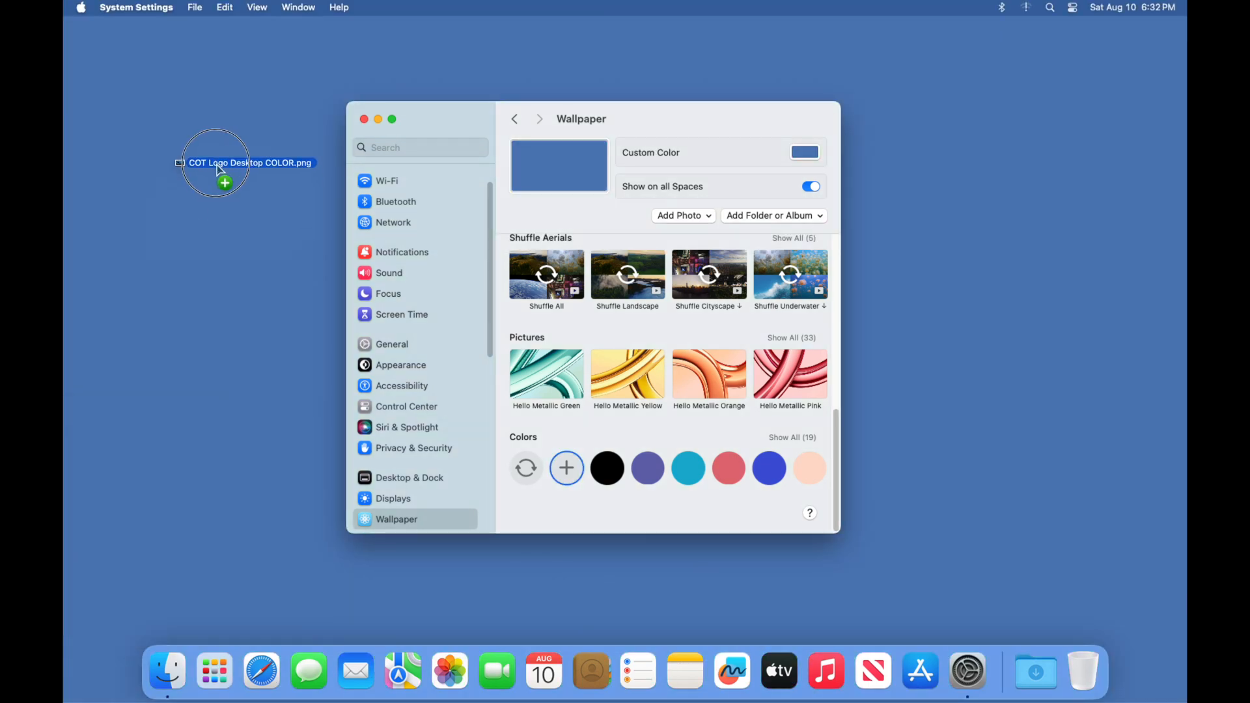
# Place COT Logo Desktop COLOR.png on the desktop, set it as the wallpaper and close the settings window.
pyautogui.moveTo(221, 170); pyautogui.dragTo(219, 170)
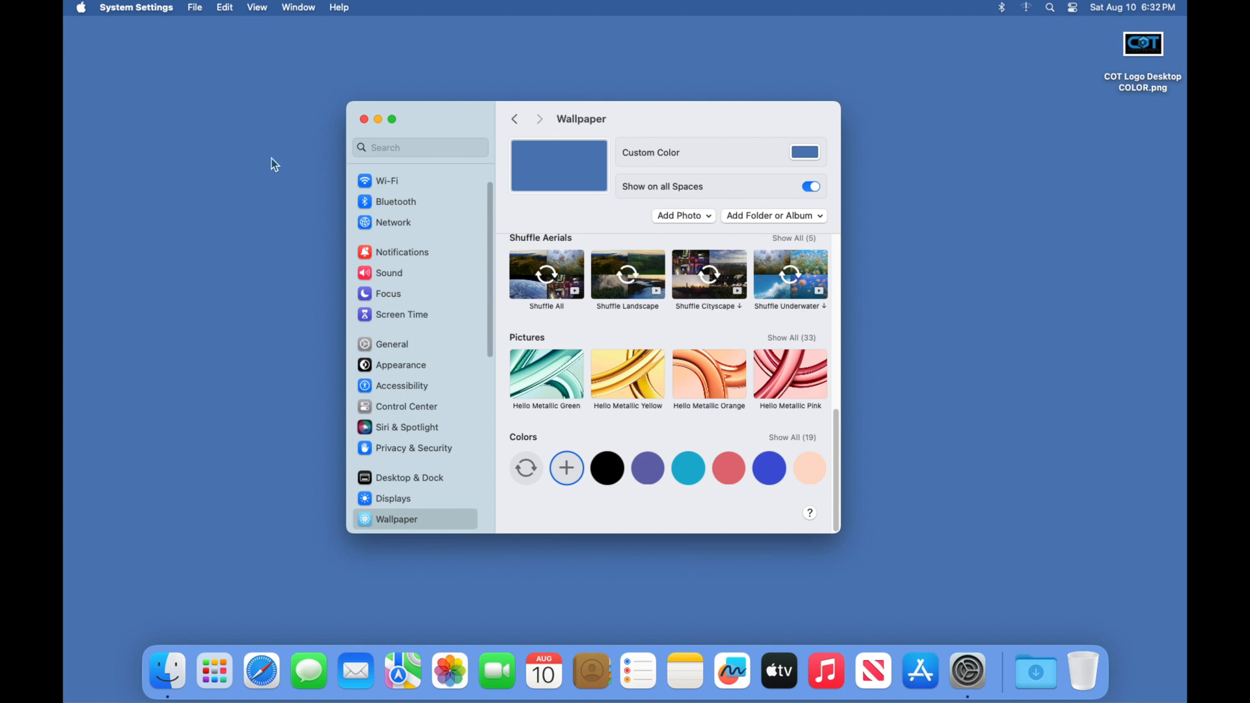
pyautogui.moveTo(1106, 87); pyautogui.dragTo(566, 168)
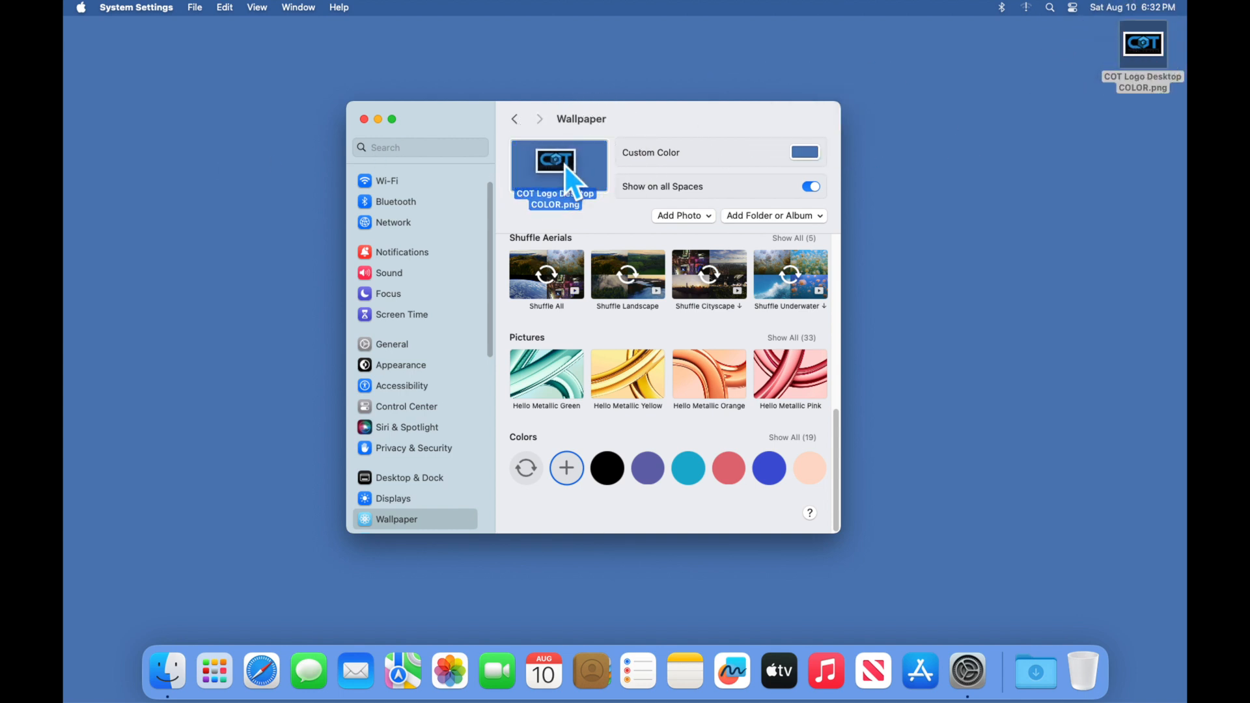
pyautogui.click(364, 119)
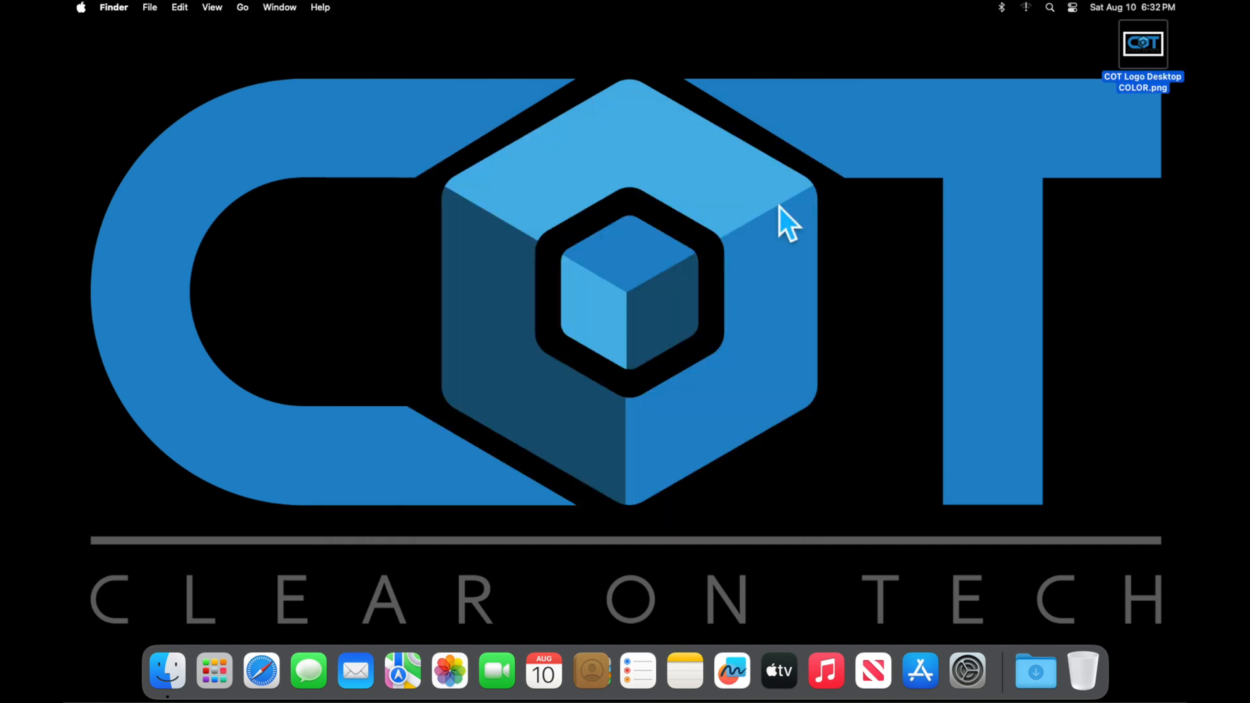
# Reopen the wallpaper settings from the desktop, apply Sonoma Horizon from the Landscape collection and close the settings.
pyautogui.rightClick(506, 310)
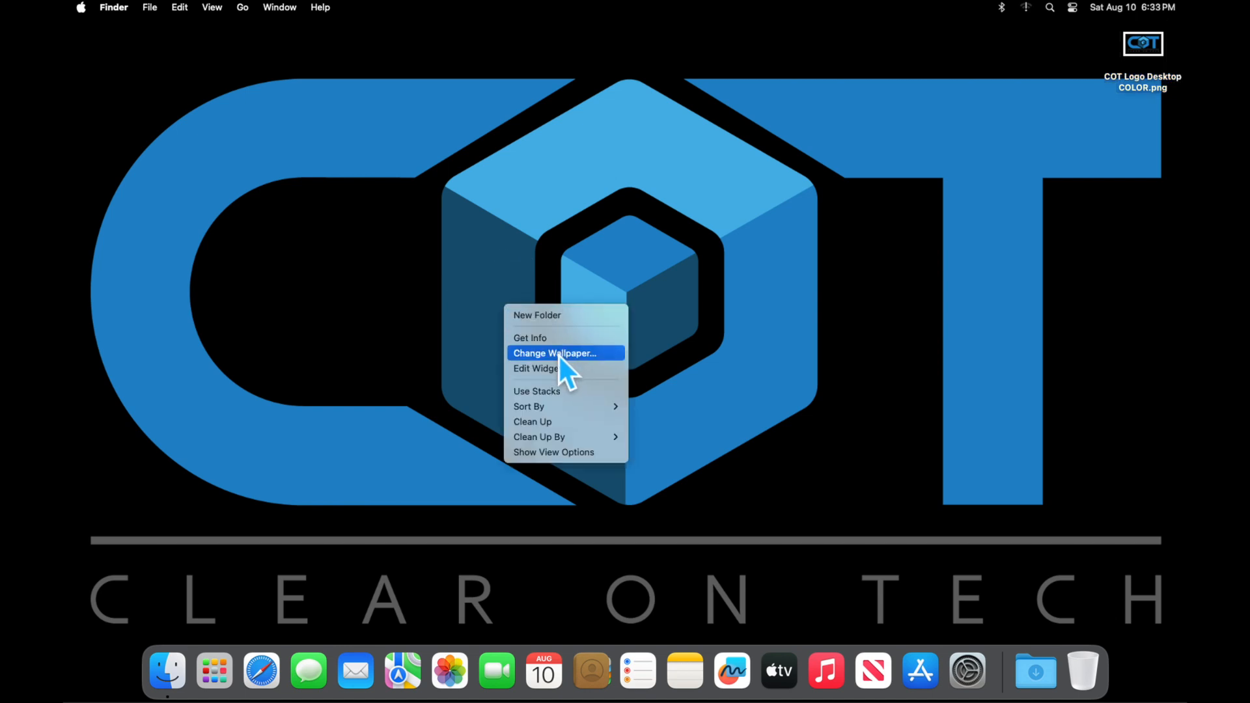
pyautogui.click(534, 358)
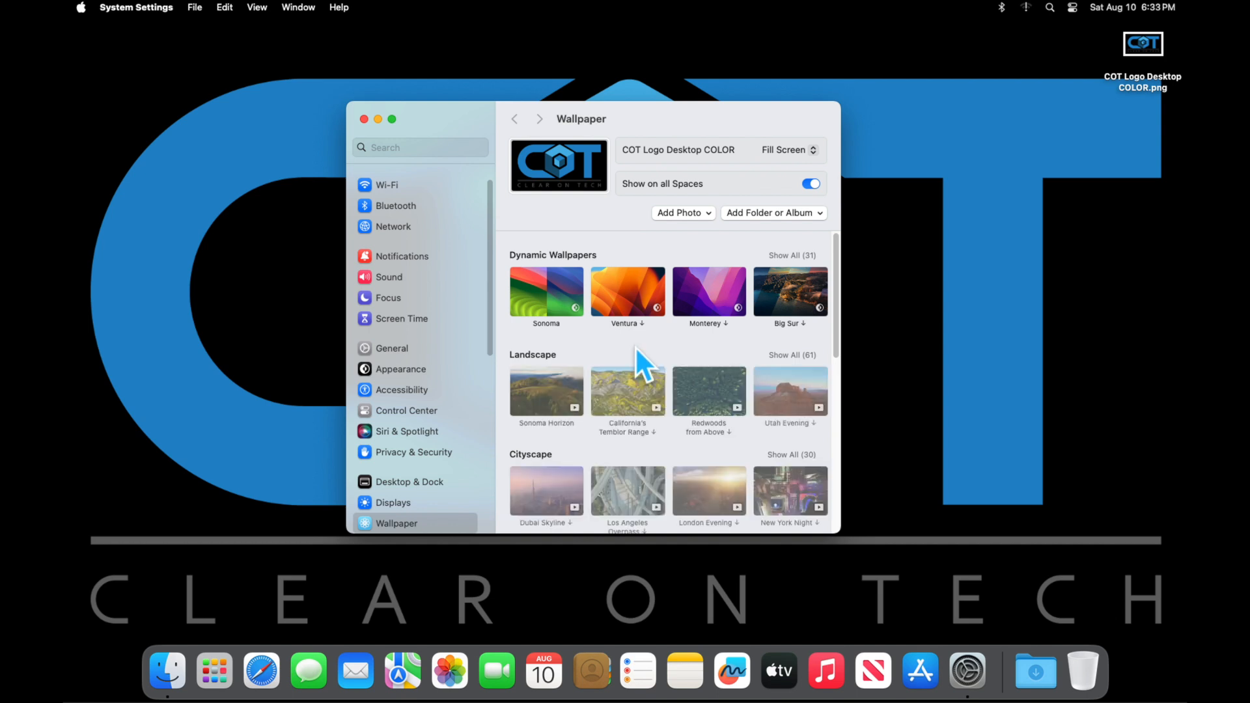
pyautogui.click(556, 389)
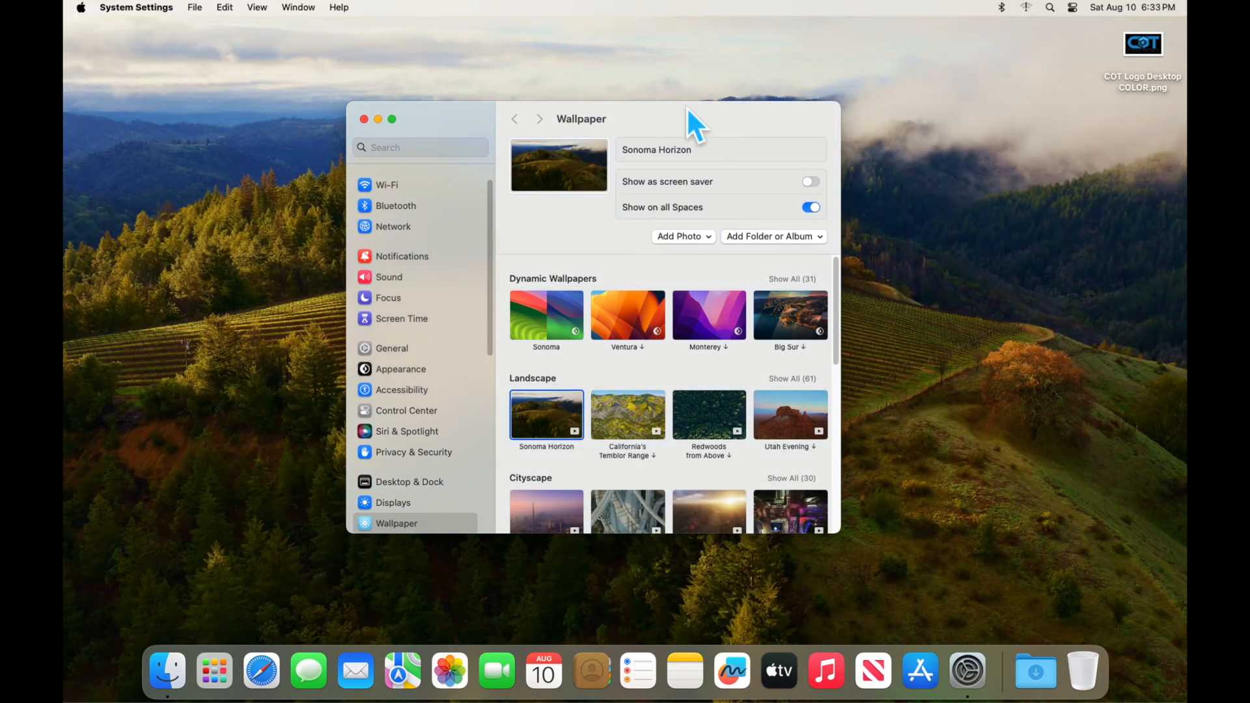
pyautogui.moveTo(685, 109)
pyautogui.mouseDown()
pyautogui.moveTo(776, 499)
pyautogui.moveTo(693, 115)
pyautogui.mouseUp()
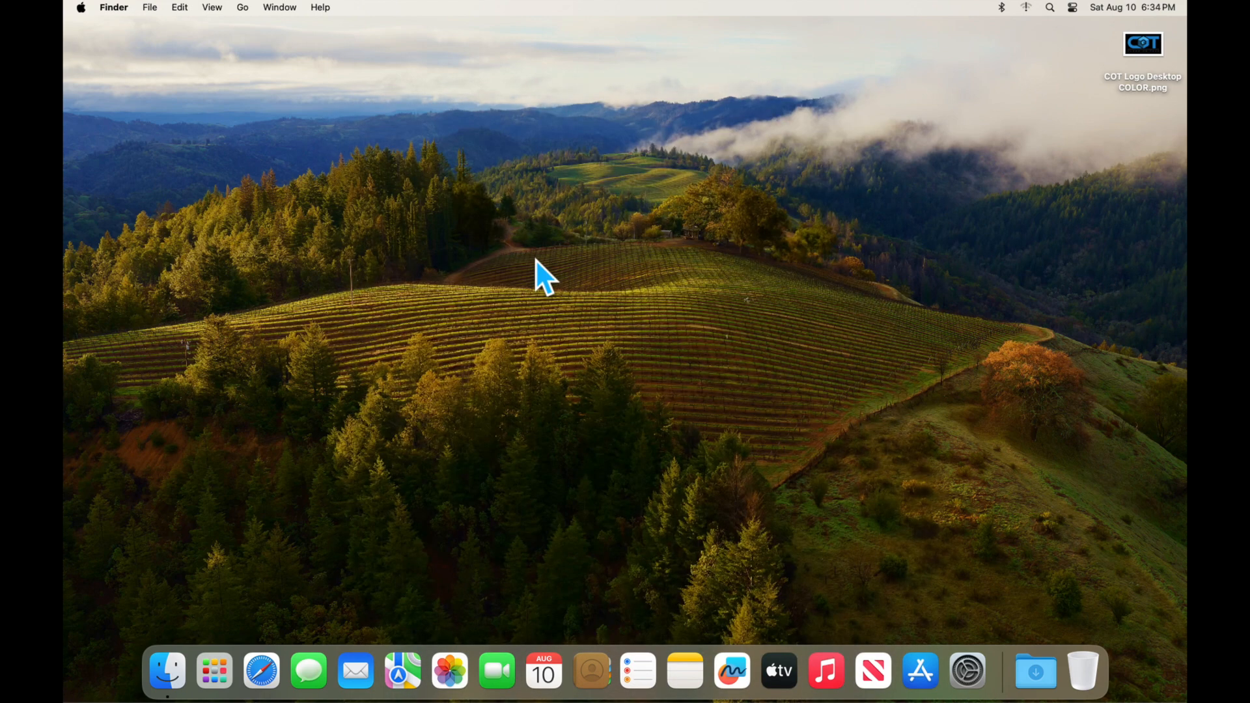
pyautogui.click(549, 267)
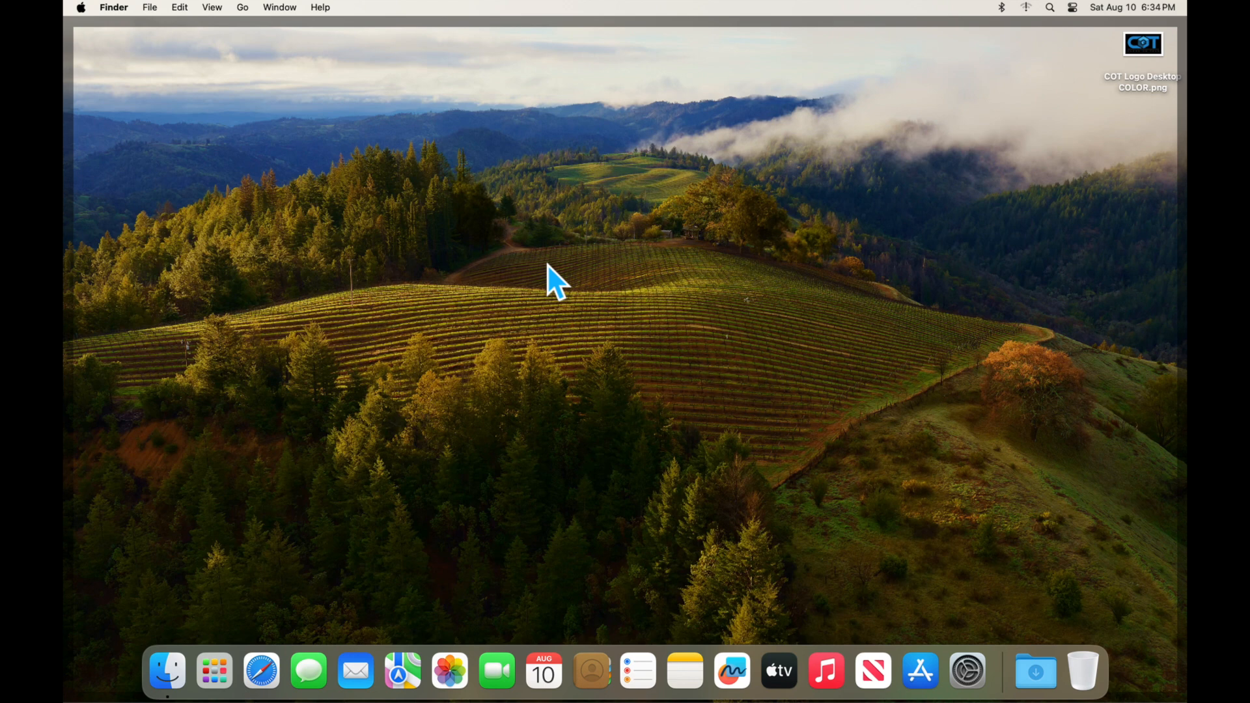
pyautogui.click(548, 267)
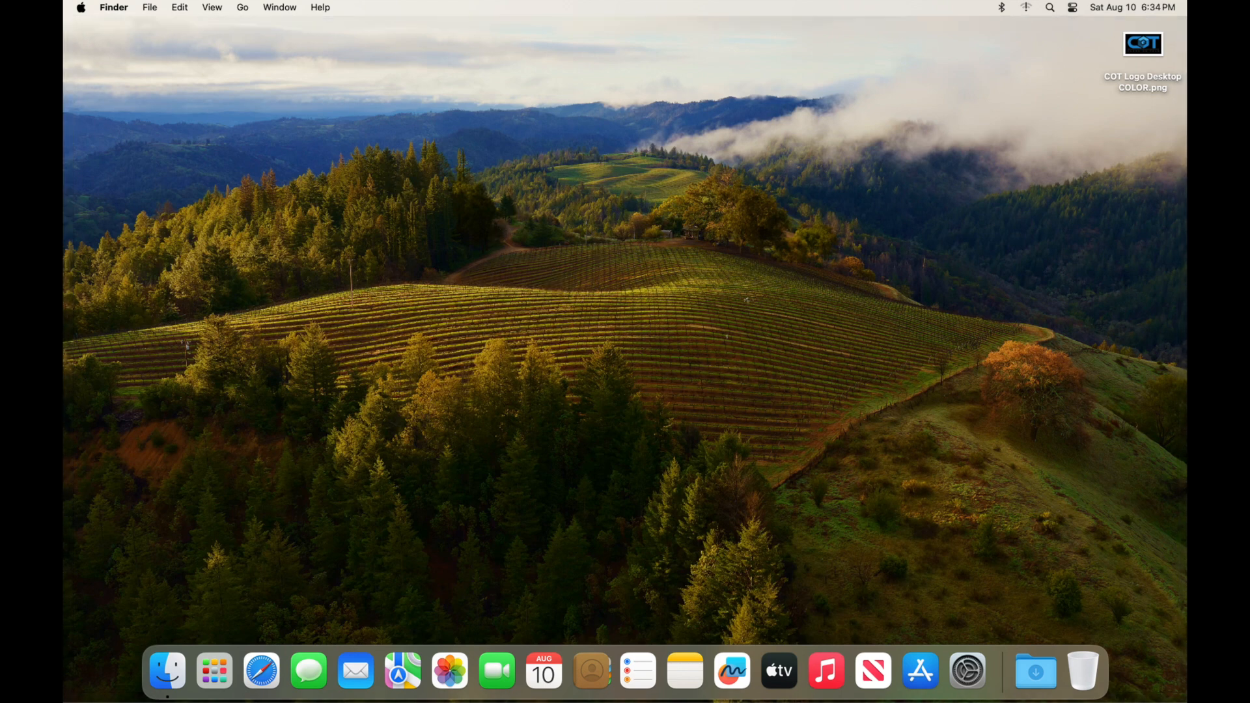
# In the Appearance page of System Settings, try the Dark appearance and set the mode to Auto.
pyautogui.click(83, 9)
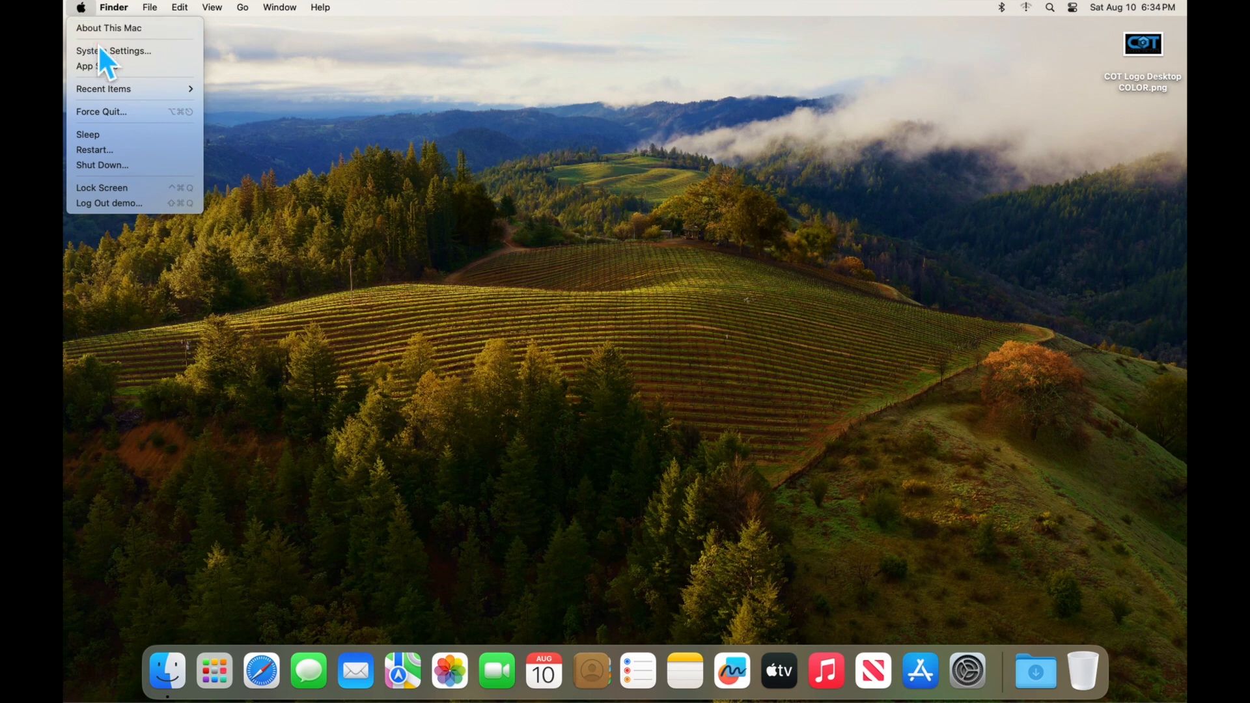
pyautogui.click(102, 51)
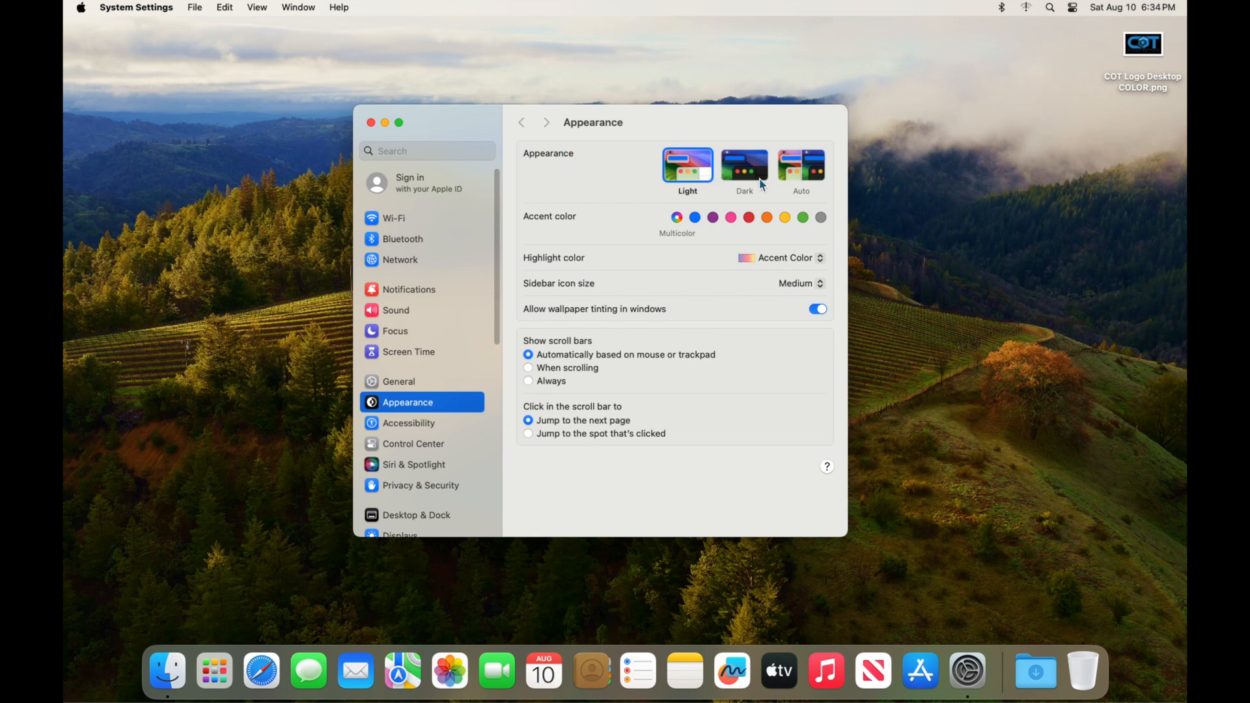
pyautogui.click(753, 163)
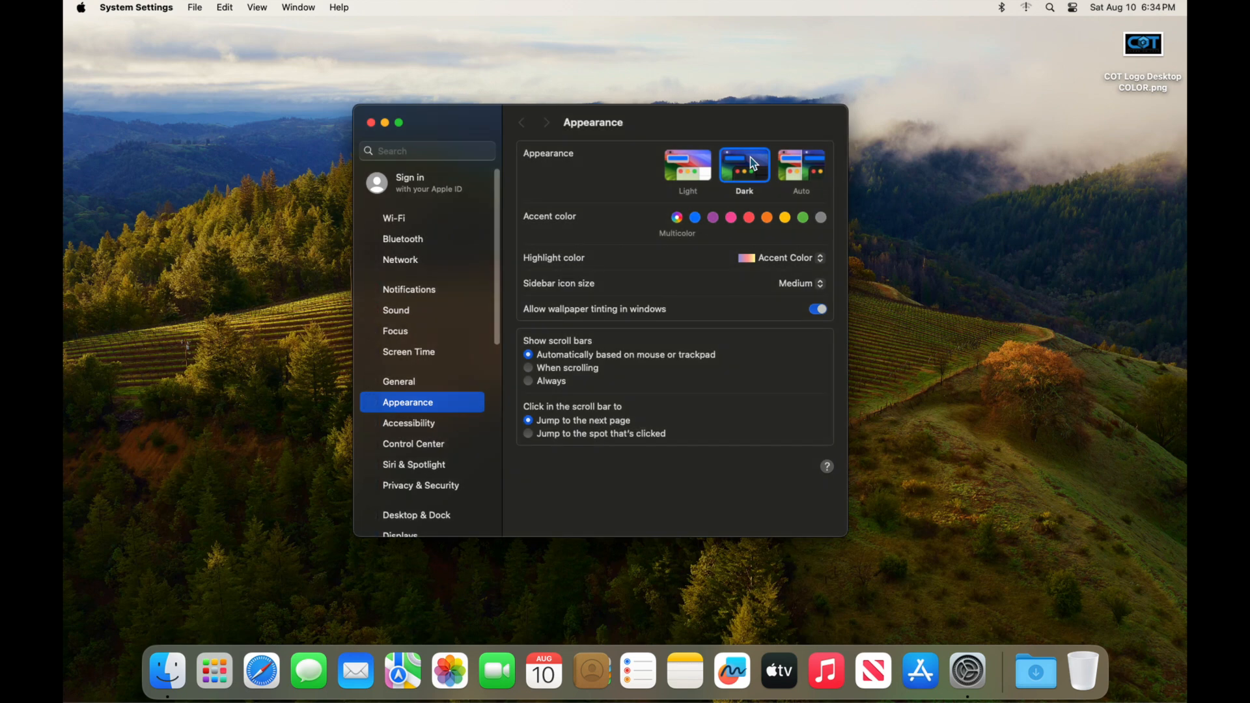
pyautogui.click(804, 163)
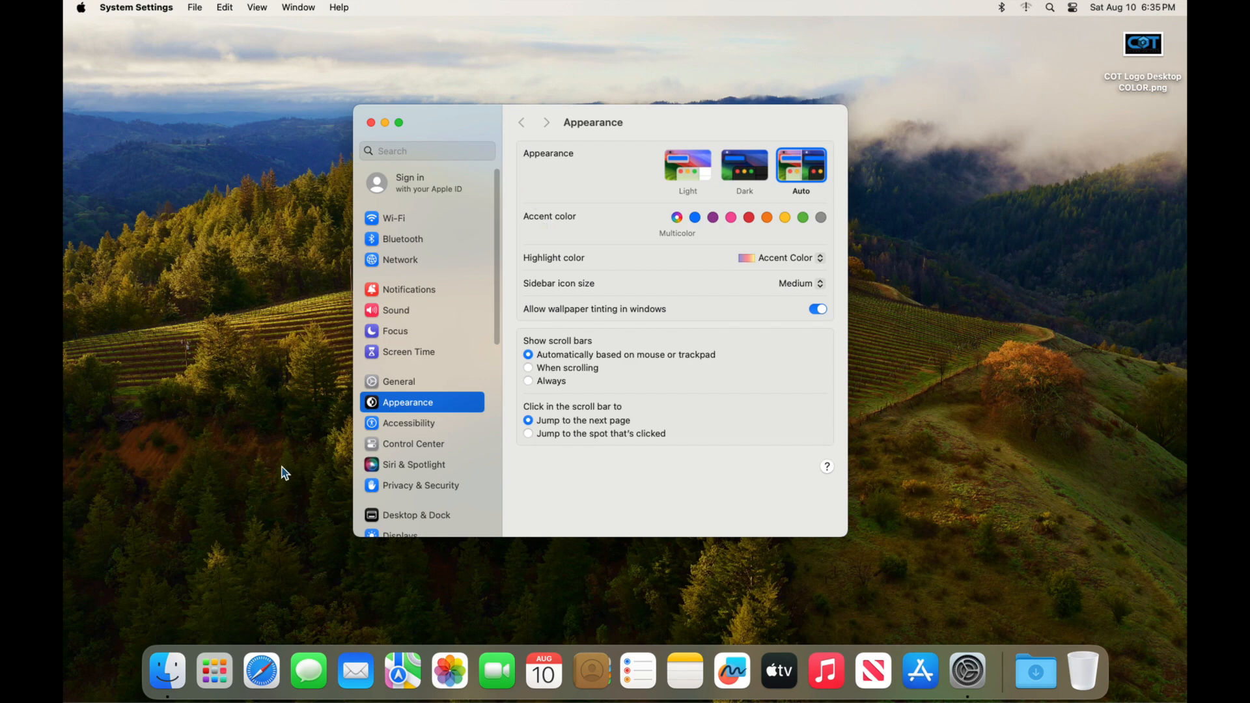
# Open a Finder window and arrange it and the System Settings window so both can be seen.
pyautogui.click(166, 674)
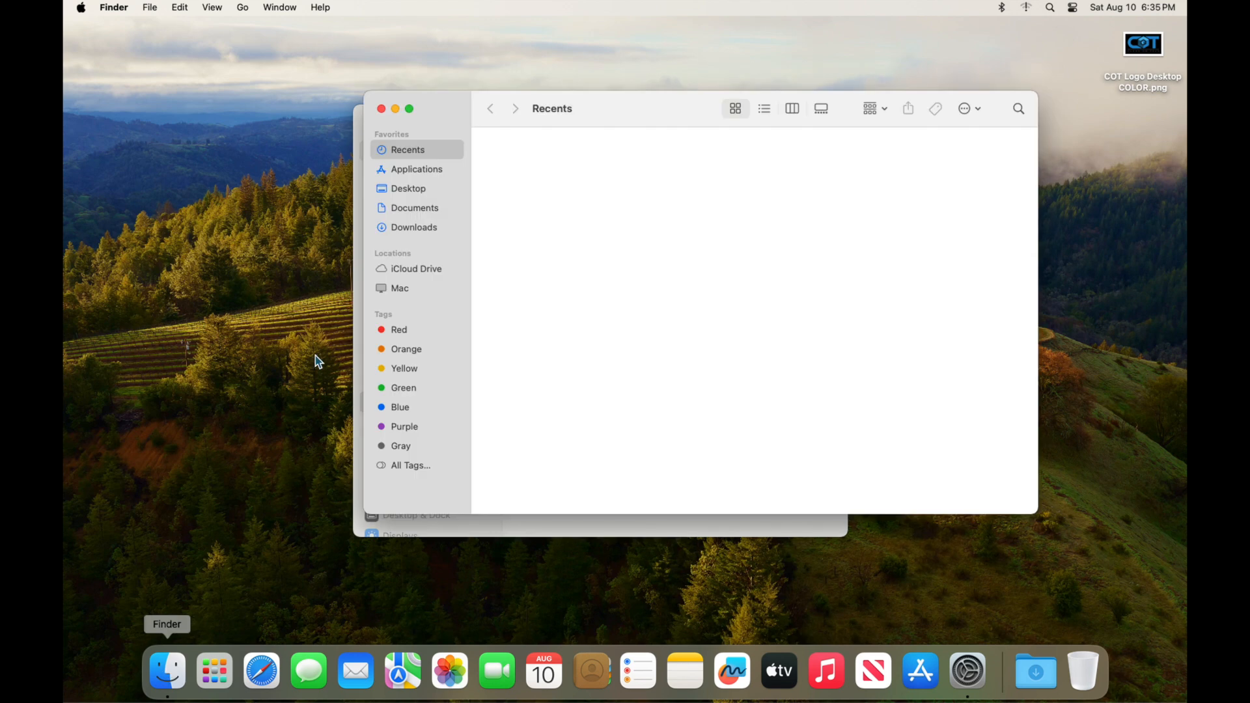
pyautogui.moveTo(643, 104); pyautogui.dragTo(366, 43)
pyautogui.click(810, 125)
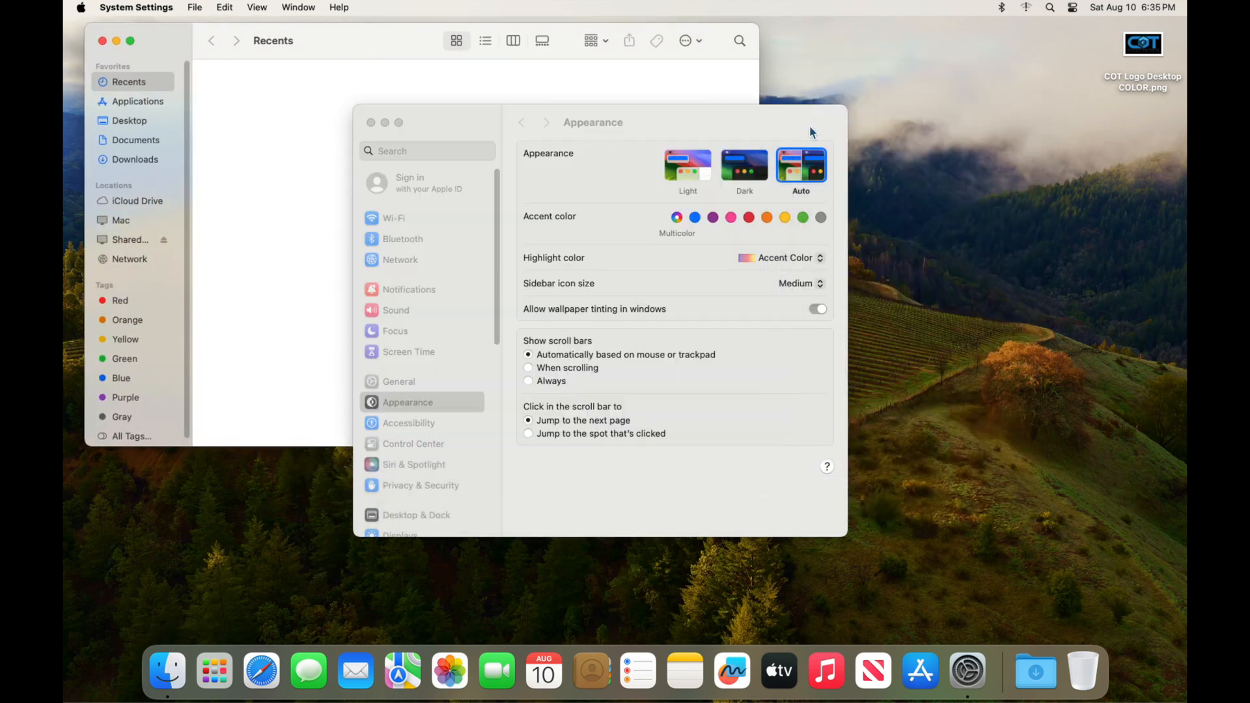
pyautogui.moveTo(759, 135); pyautogui.dragTo(919, 187)
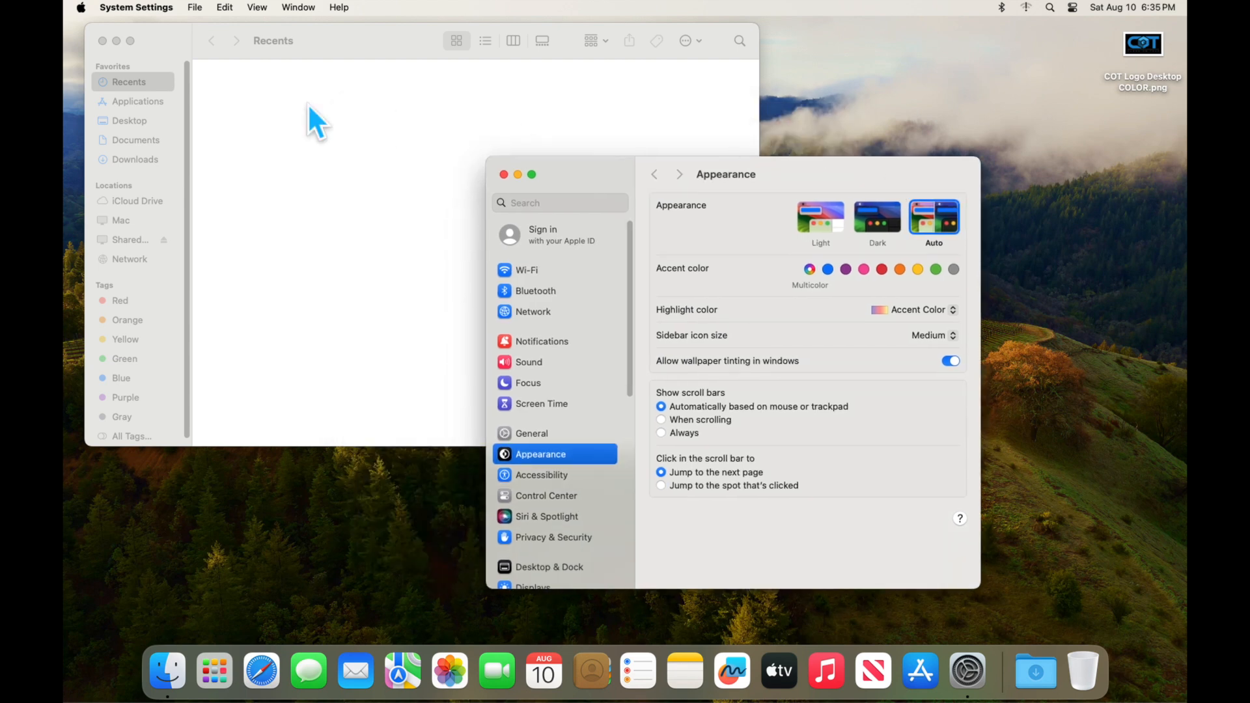
# Show the Applications folder in the Finder window and select the Clock app.
pyautogui.click(138, 105)
pyautogui.click(131, 102)
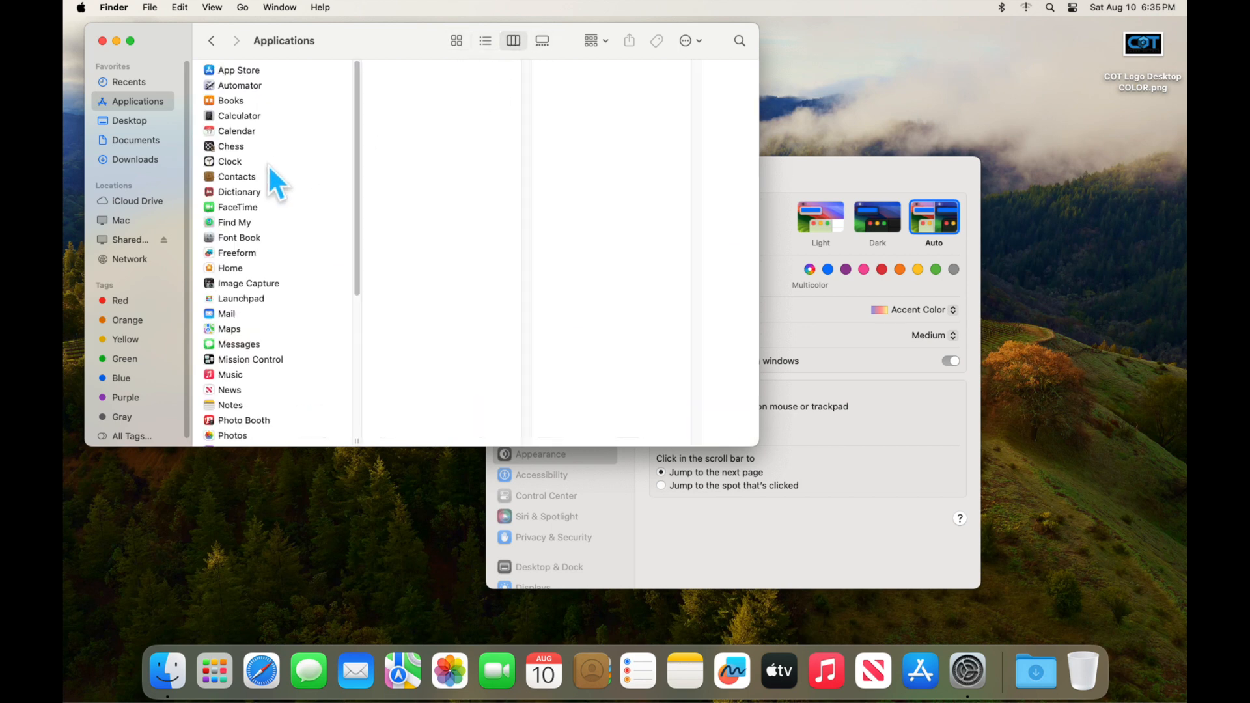
pyautogui.click(257, 162)
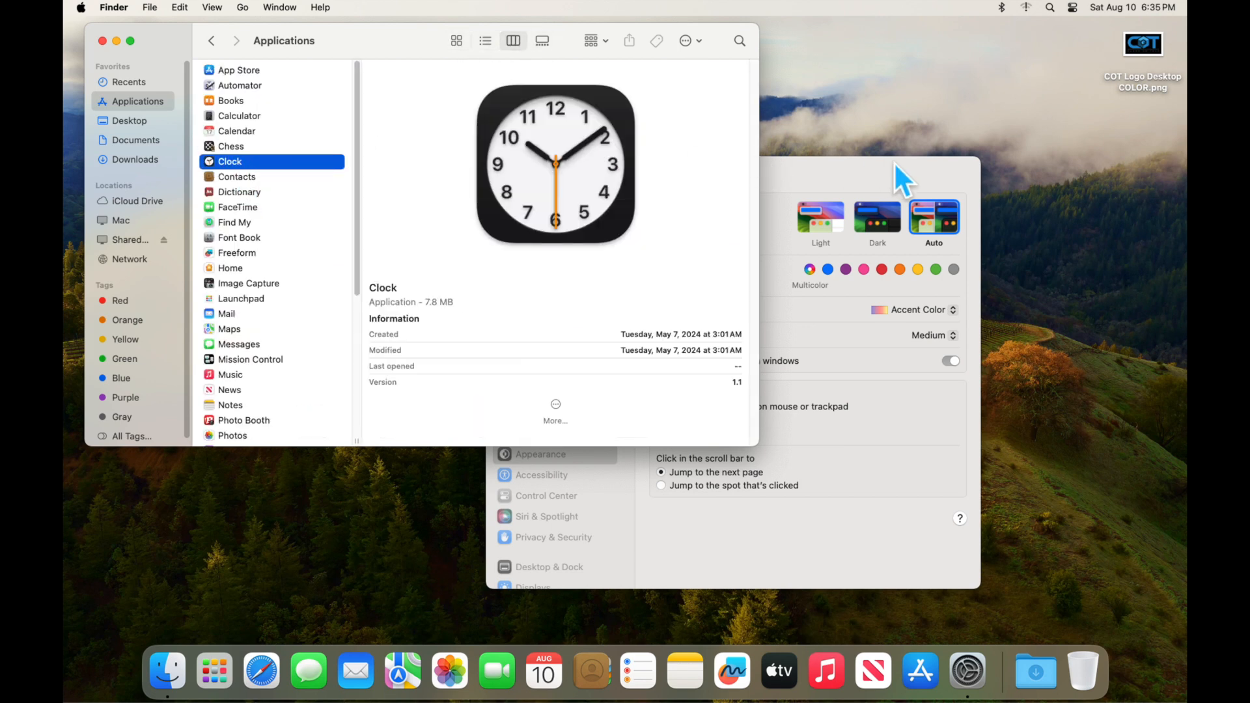
# Compare the current accent colour with the highlighted Clock entry in Finder and set the accent color to Pink.
pyautogui.click(818, 170)
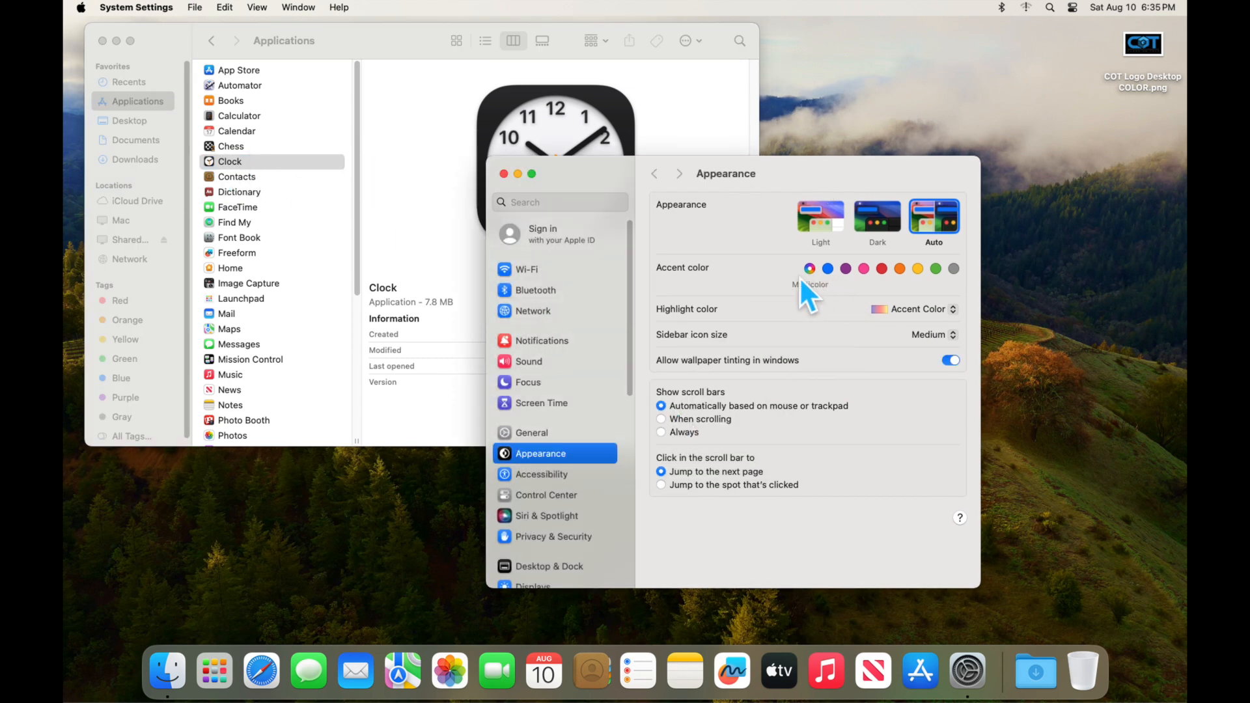
pyautogui.click(394, 34)
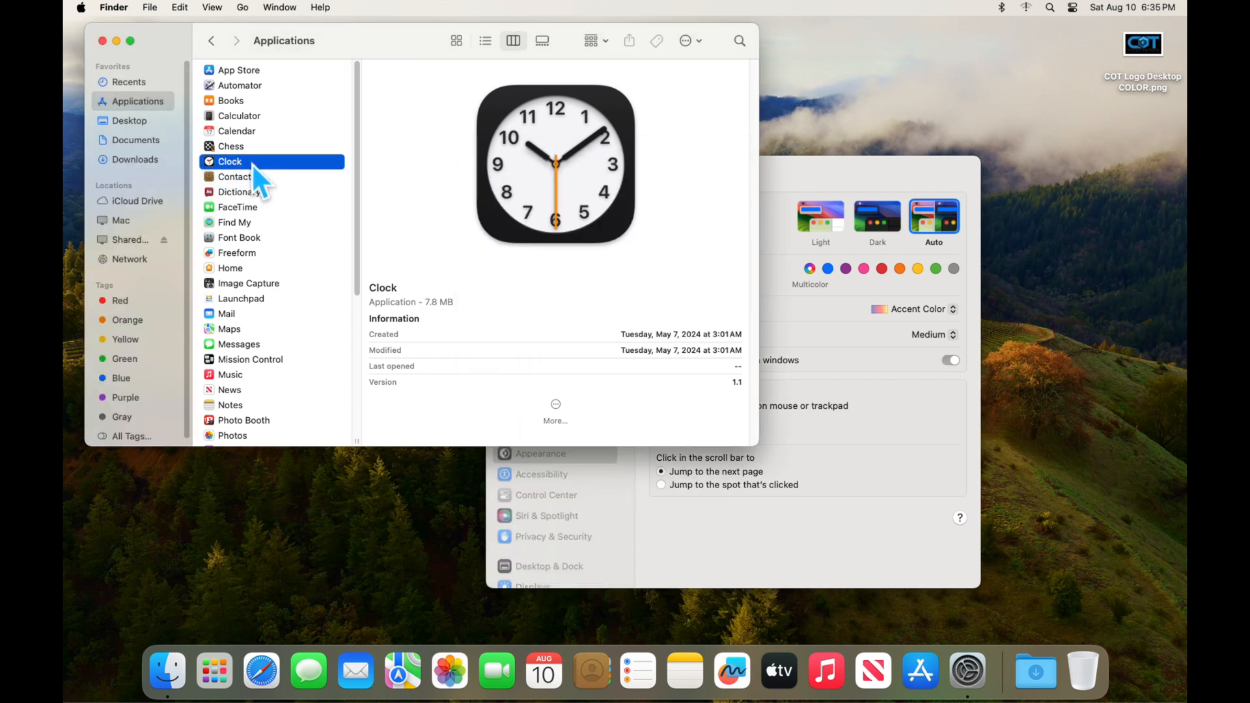
pyautogui.click(881, 172)
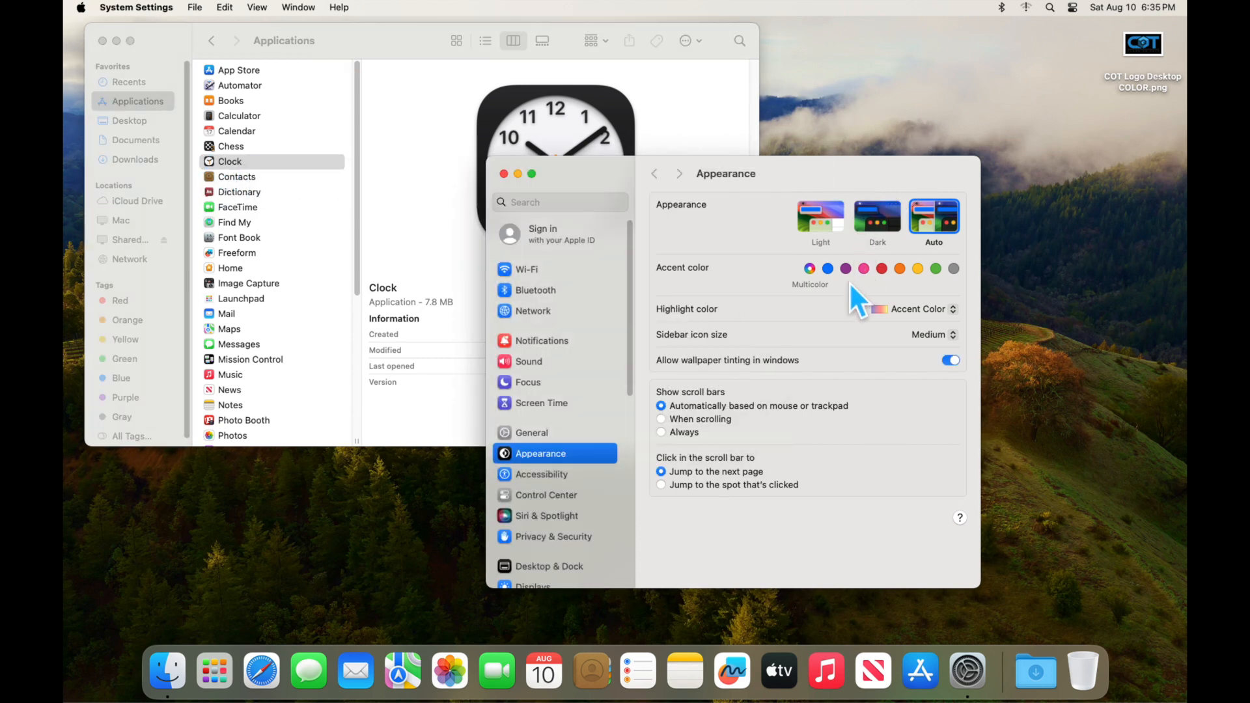
pyautogui.click(864, 269)
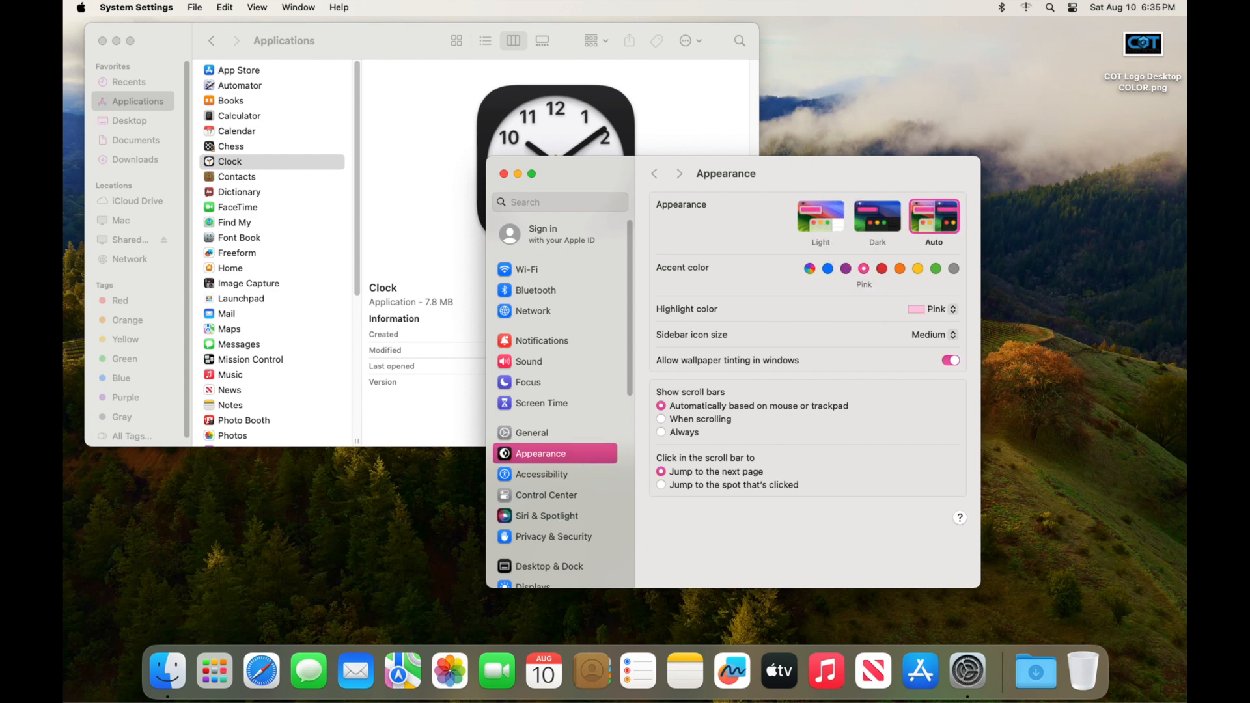
# Check the Pink accent on the Clock entry in Finder, and set the accent color to Blue and compare it there.
pyautogui.click(390, 30)
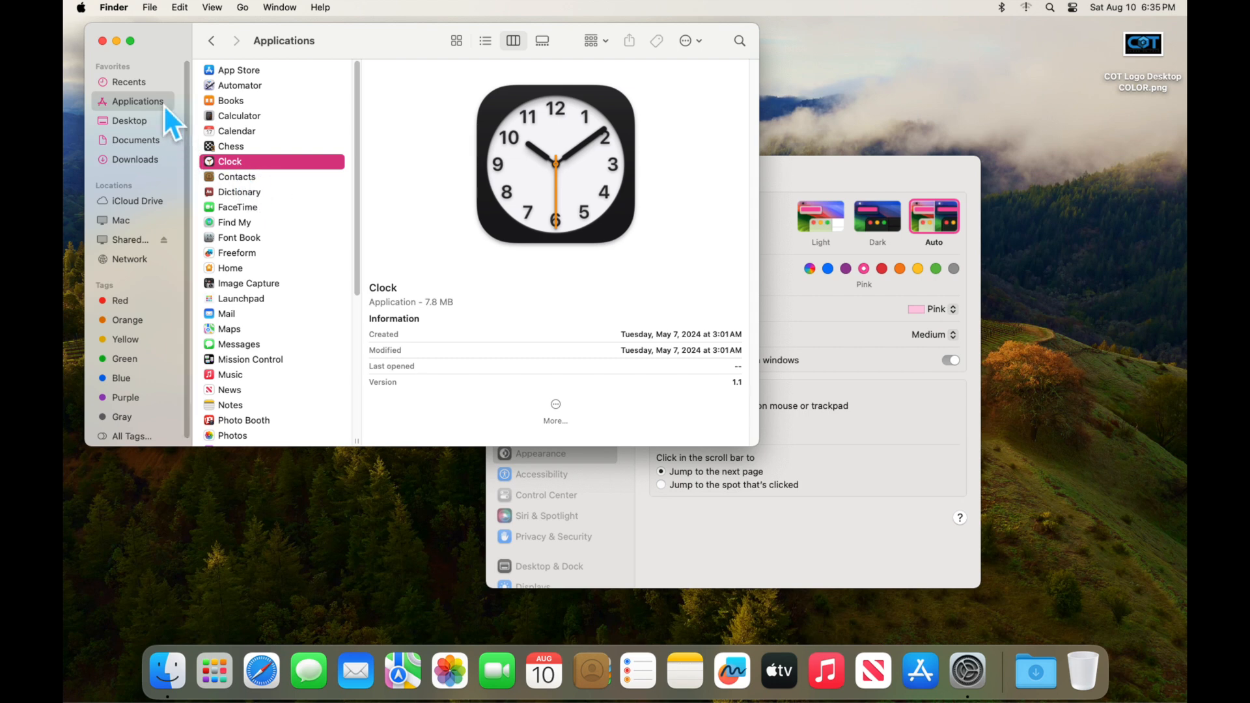
pyautogui.click(870, 163)
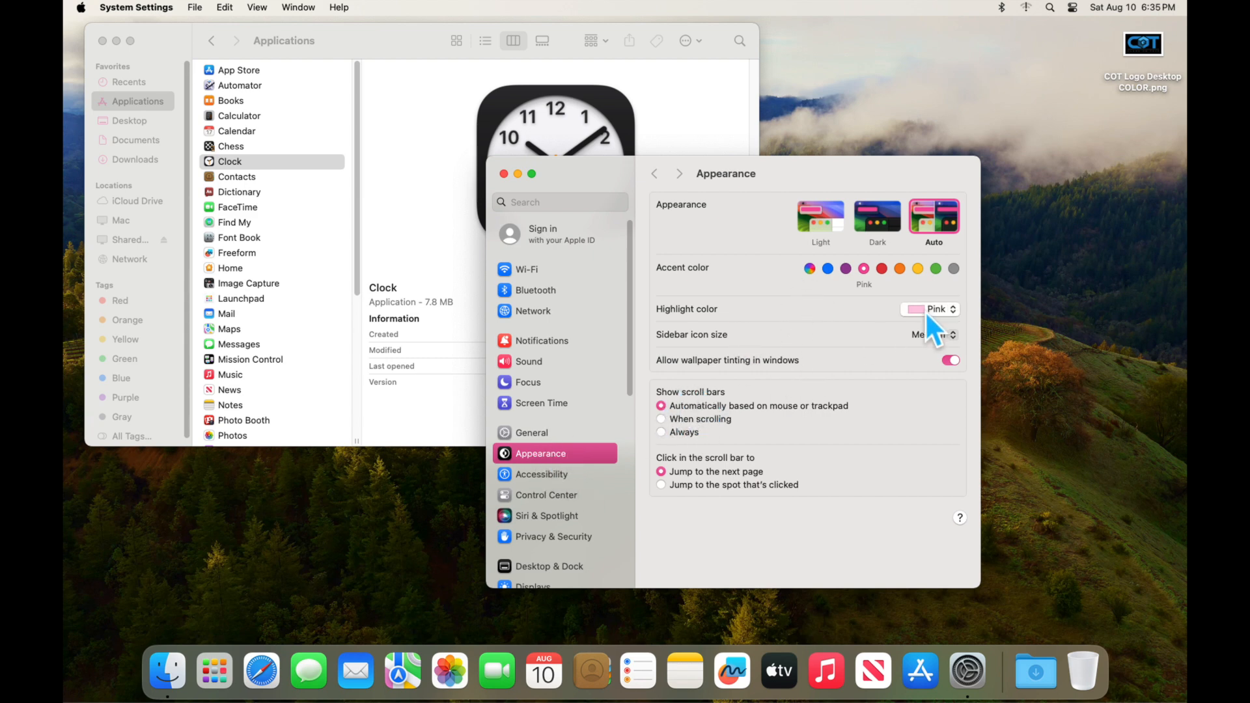
pyautogui.click(830, 270)
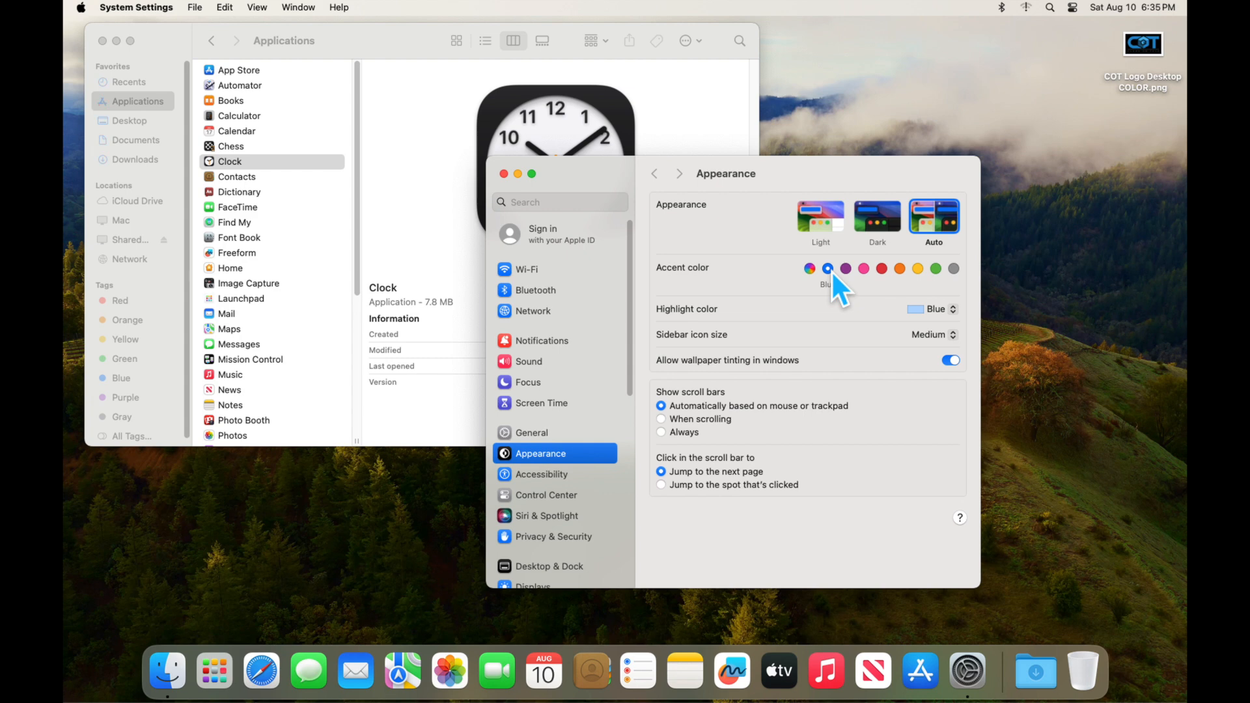
pyautogui.click(384, 36)
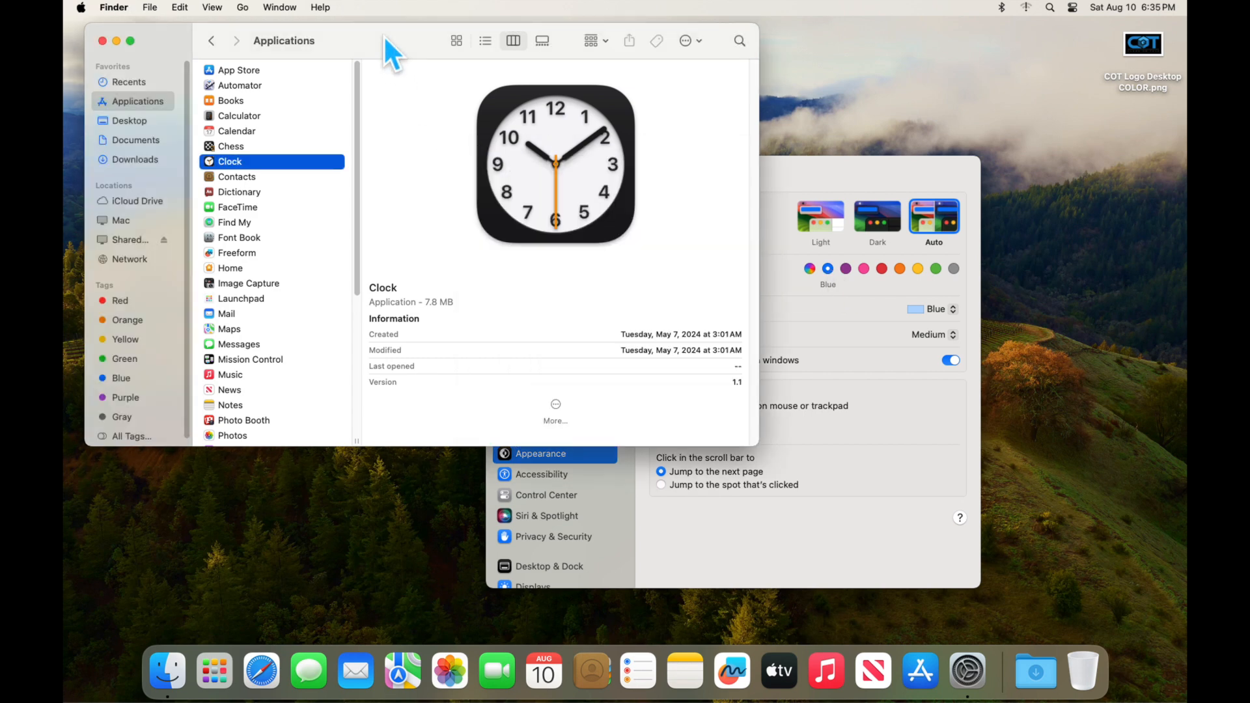
pyautogui.click(825, 163)
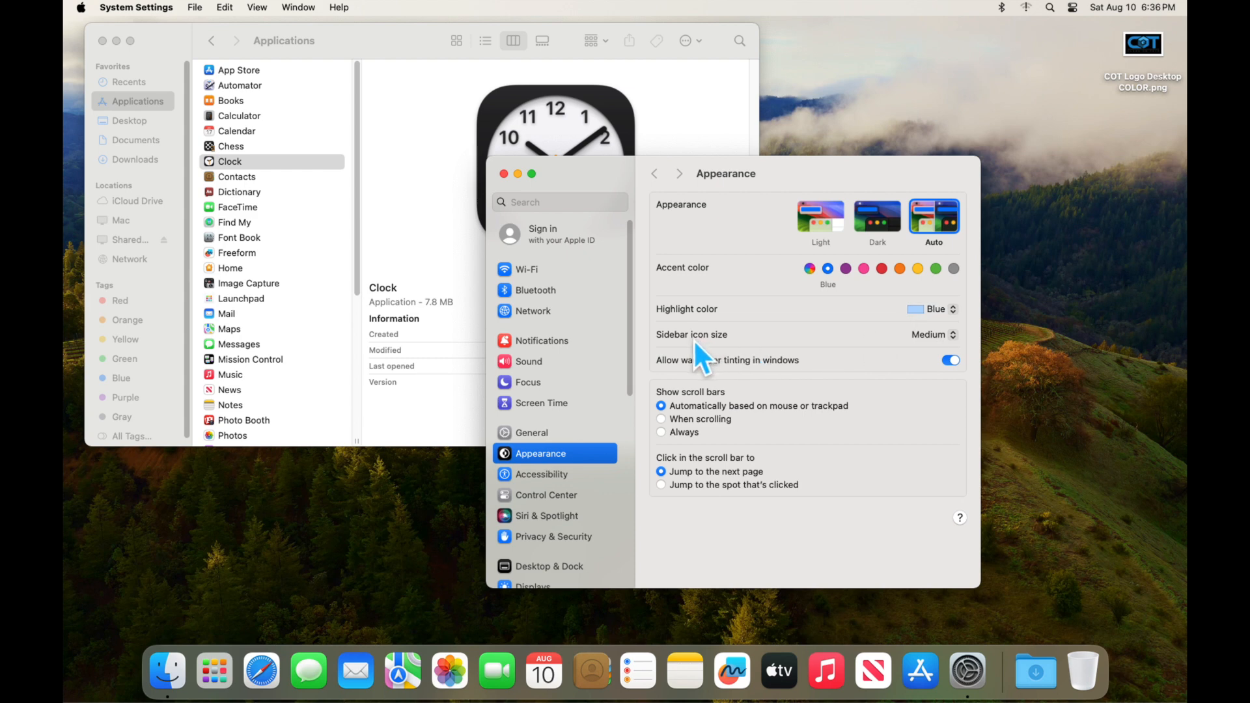
# Try the Large and Small sidebar icon sizes and set the size back to Medium.
pyautogui.click(944, 335)
pyautogui.click(935, 349)
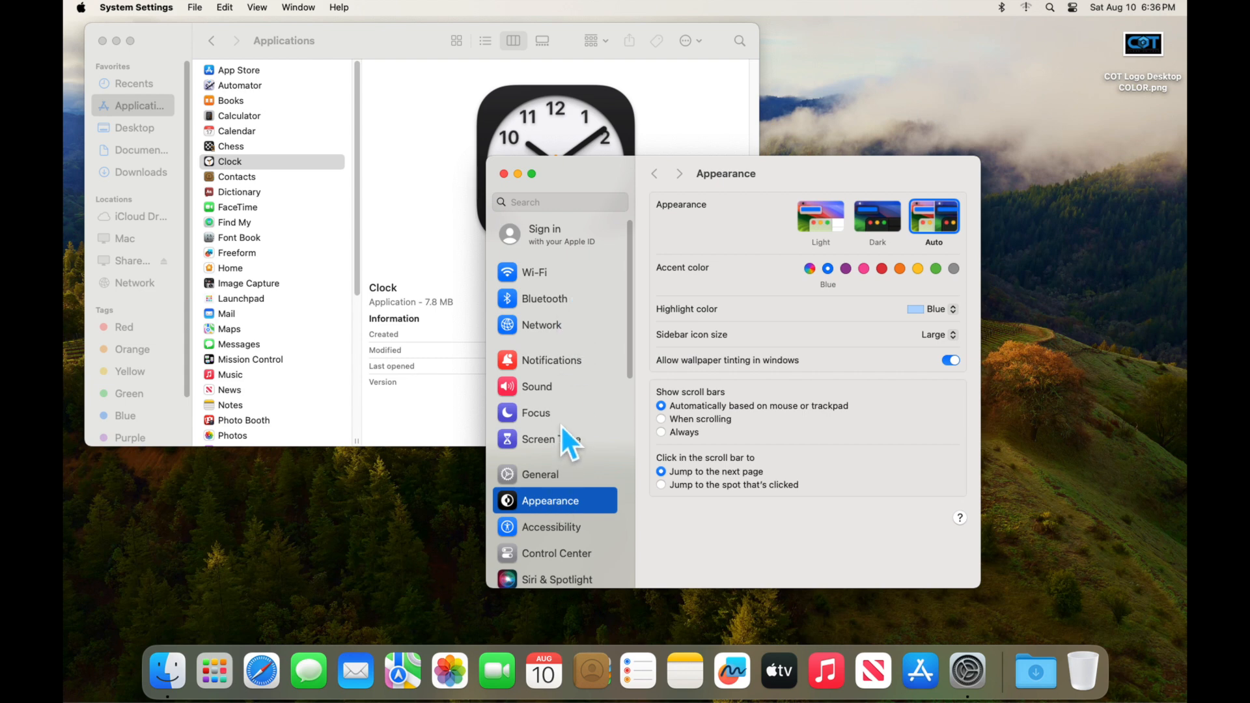
pyautogui.click(935, 332)
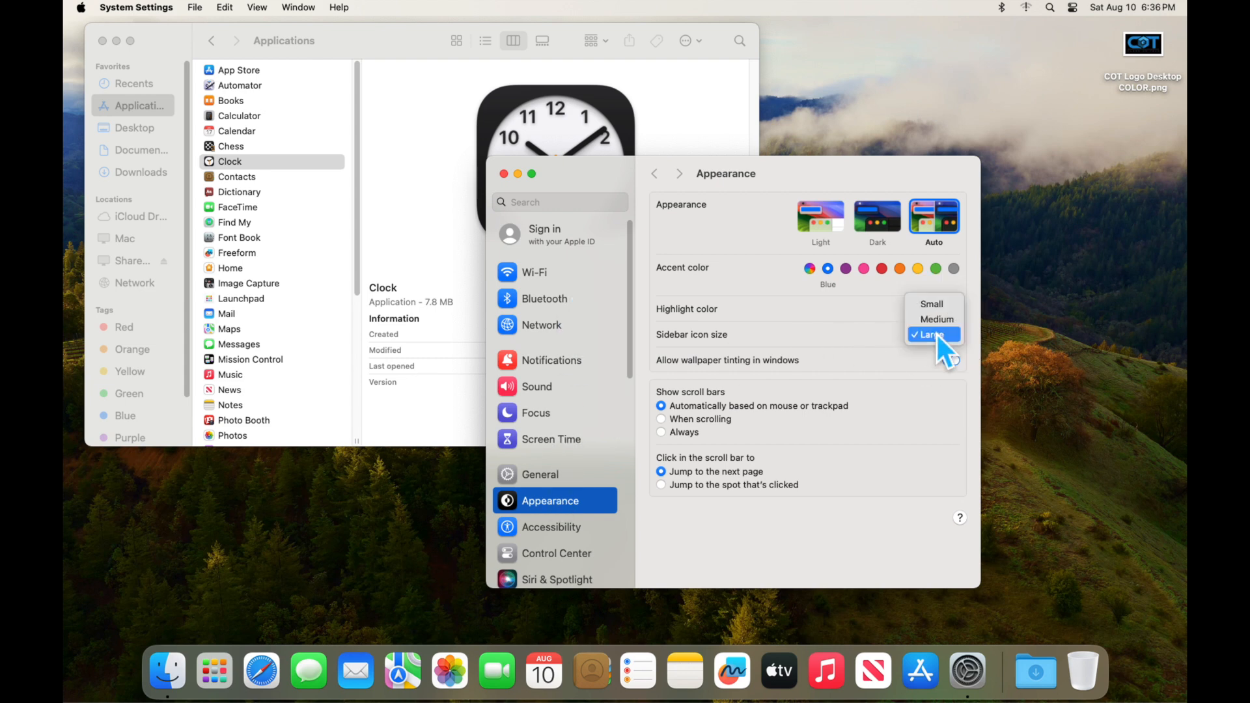
pyautogui.click(940, 304)
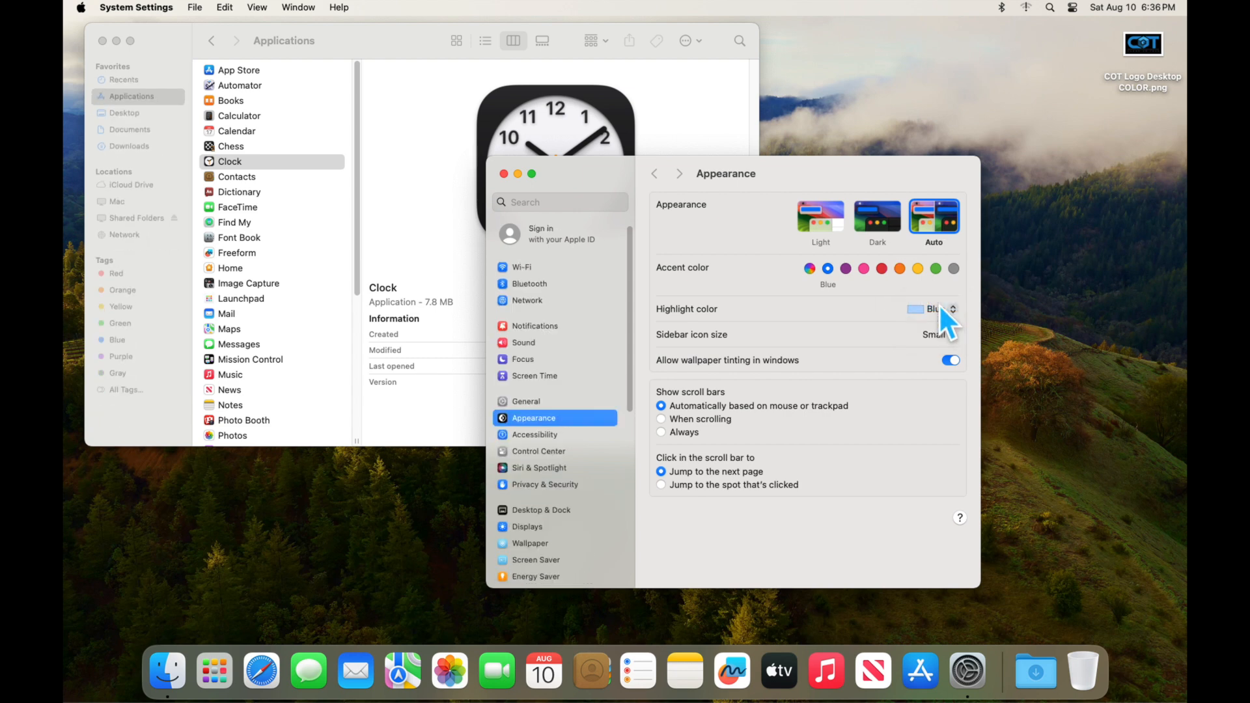
pyautogui.click(938, 333)
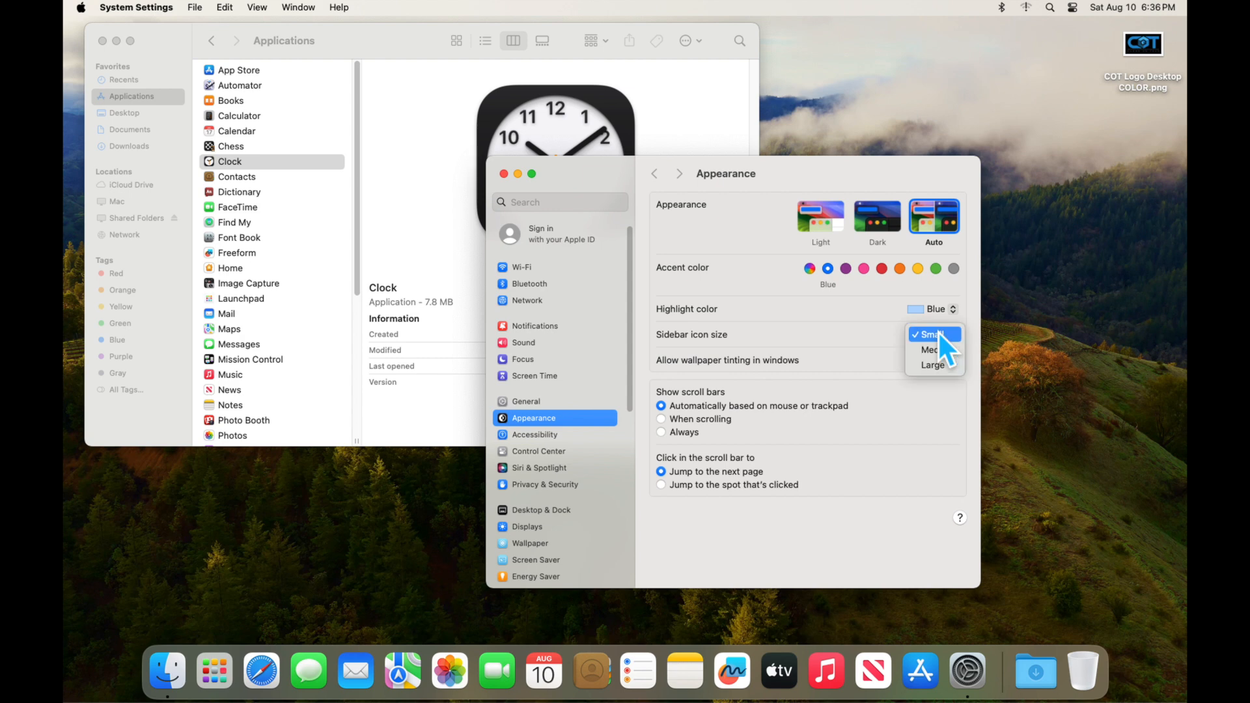
pyautogui.click(935, 352)
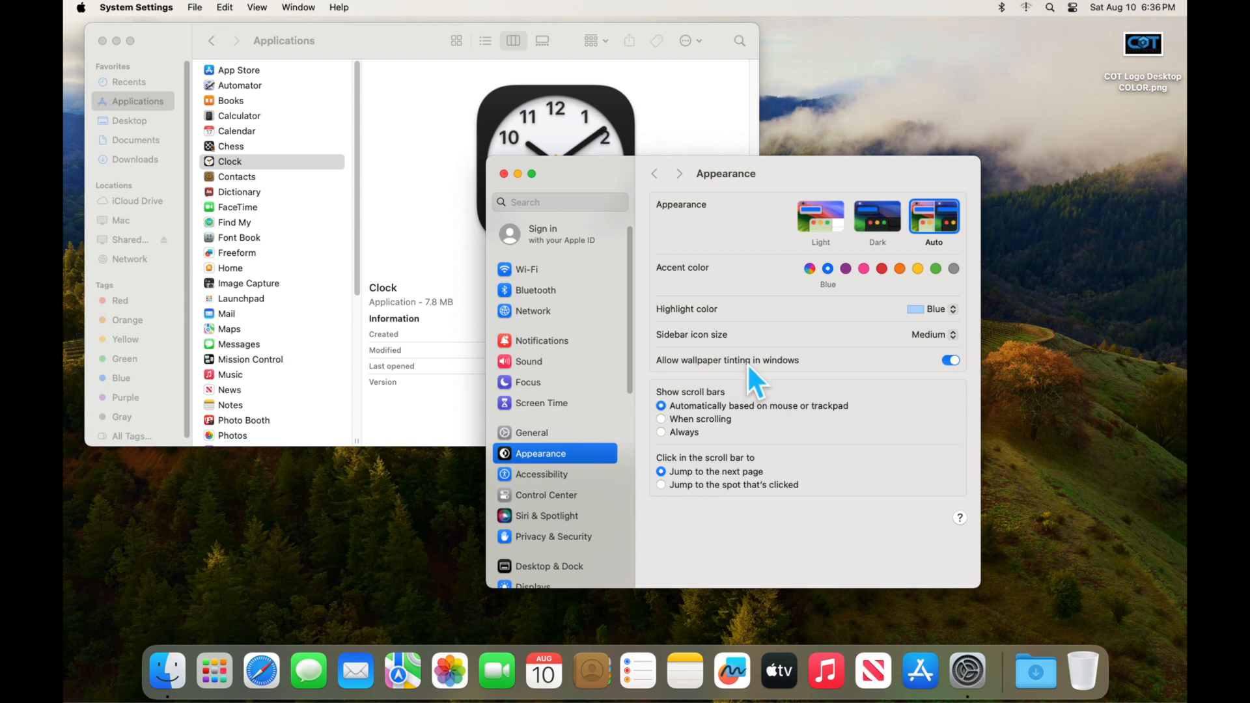
# Turn wallpaper tinting in windows off and back on, comparing it with the System Settings window moved to another part of the desktop.
pyautogui.click(950, 360)
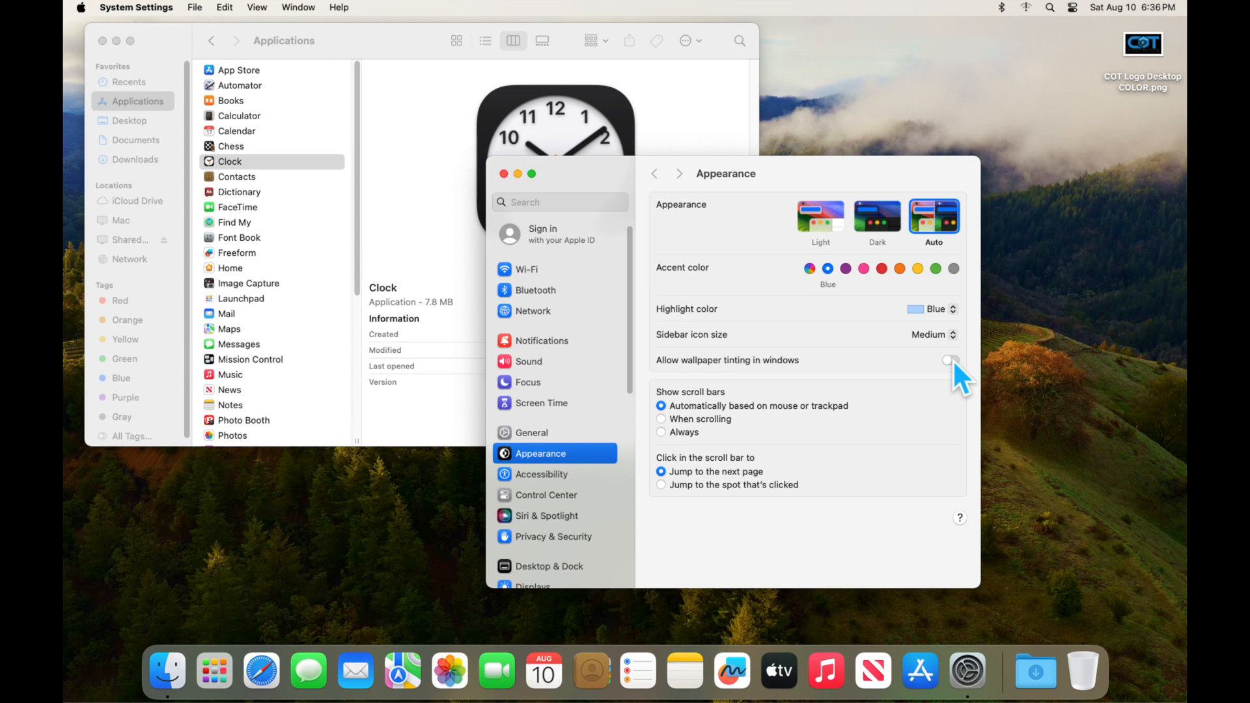
pyautogui.click(951, 361)
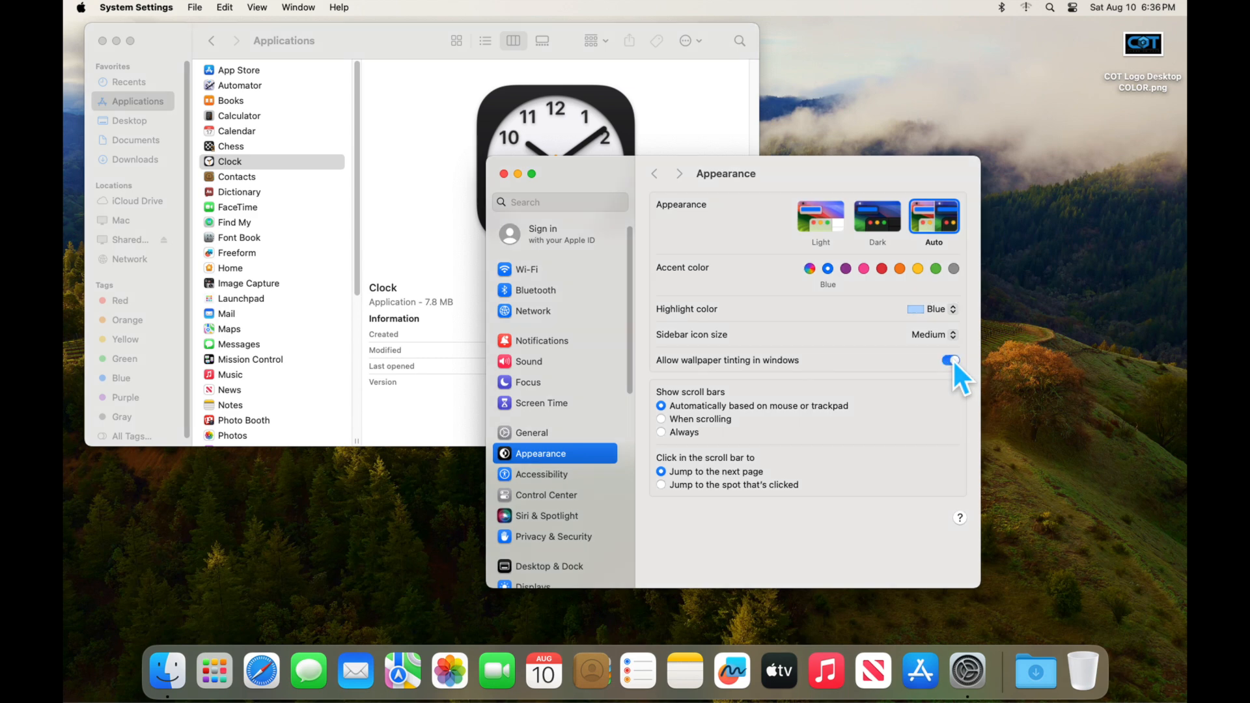
pyautogui.moveTo(823, 170); pyautogui.dragTo(987, 197)
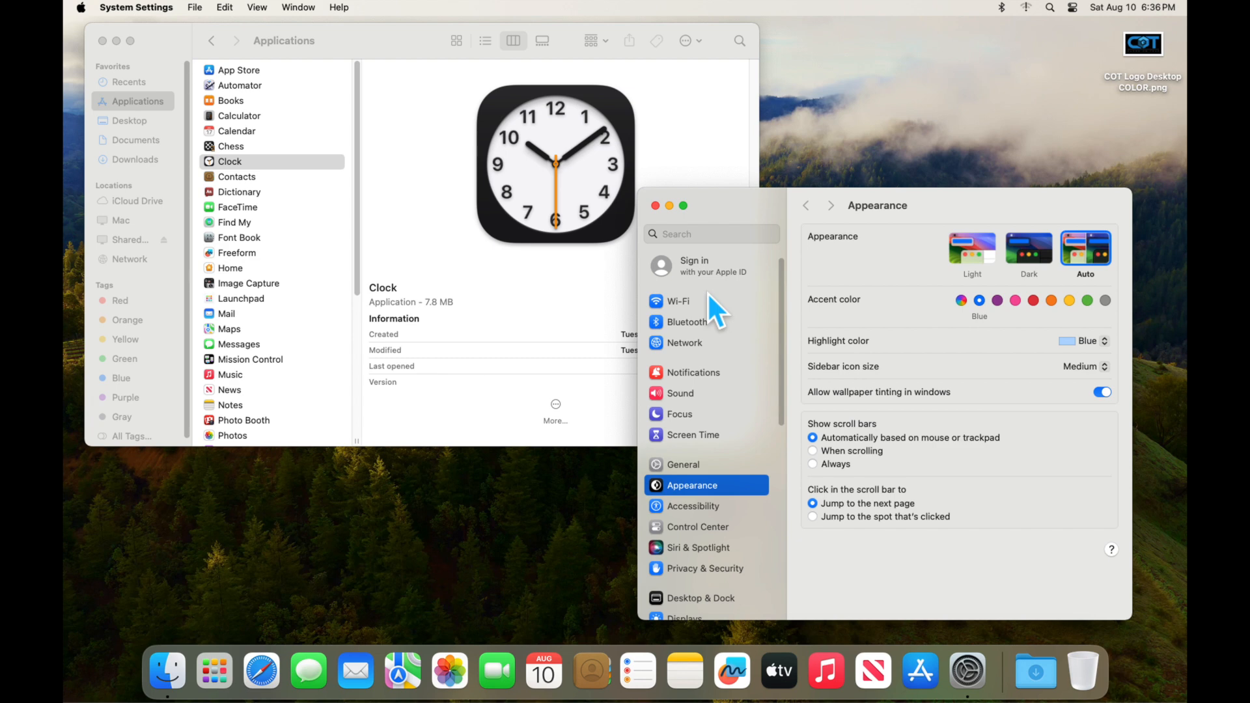
pyautogui.click(1102, 392)
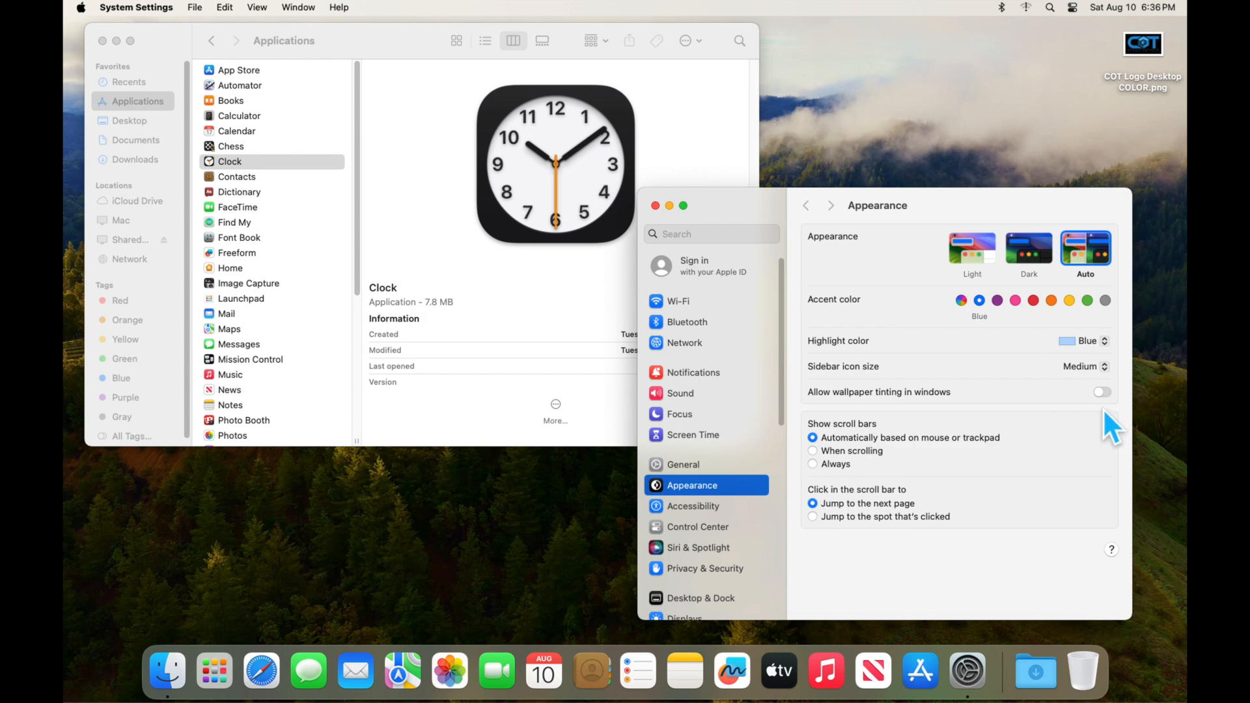
pyautogui.click(1102, 392)
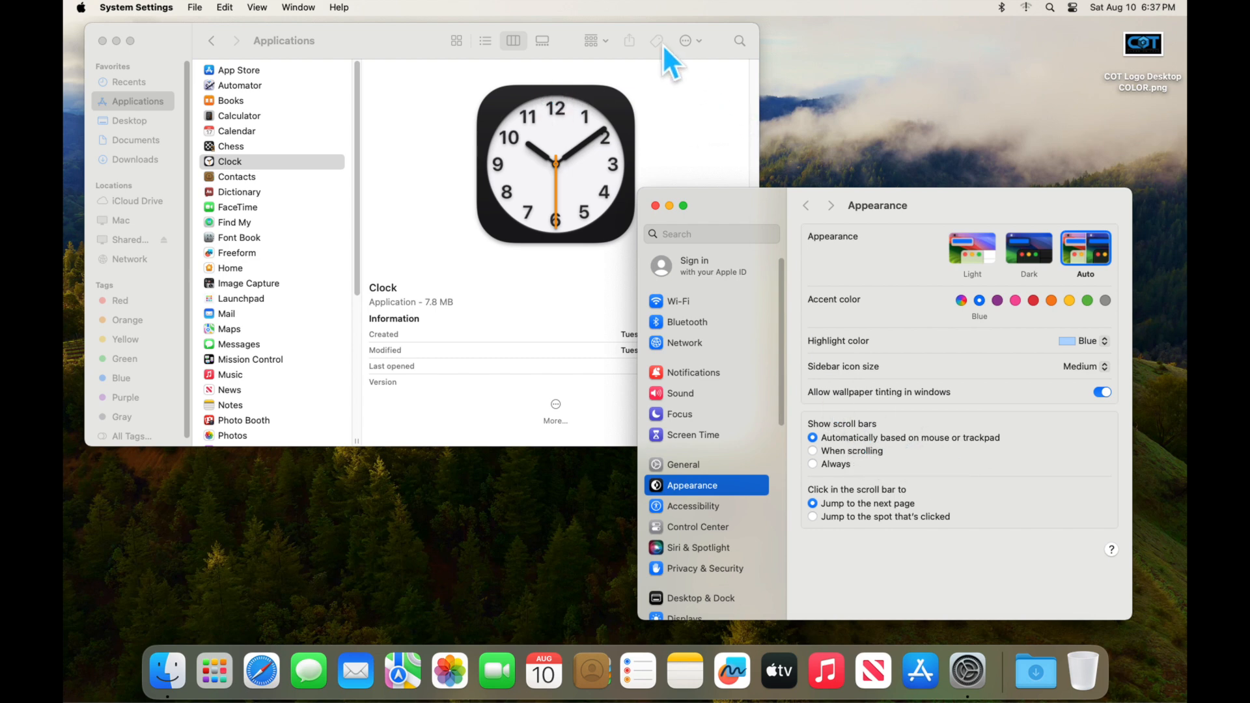
# Set scroll bars to show only when scrolling and test this by scrolling the Applications list in Finder.
pyautogui.click(369, 42)
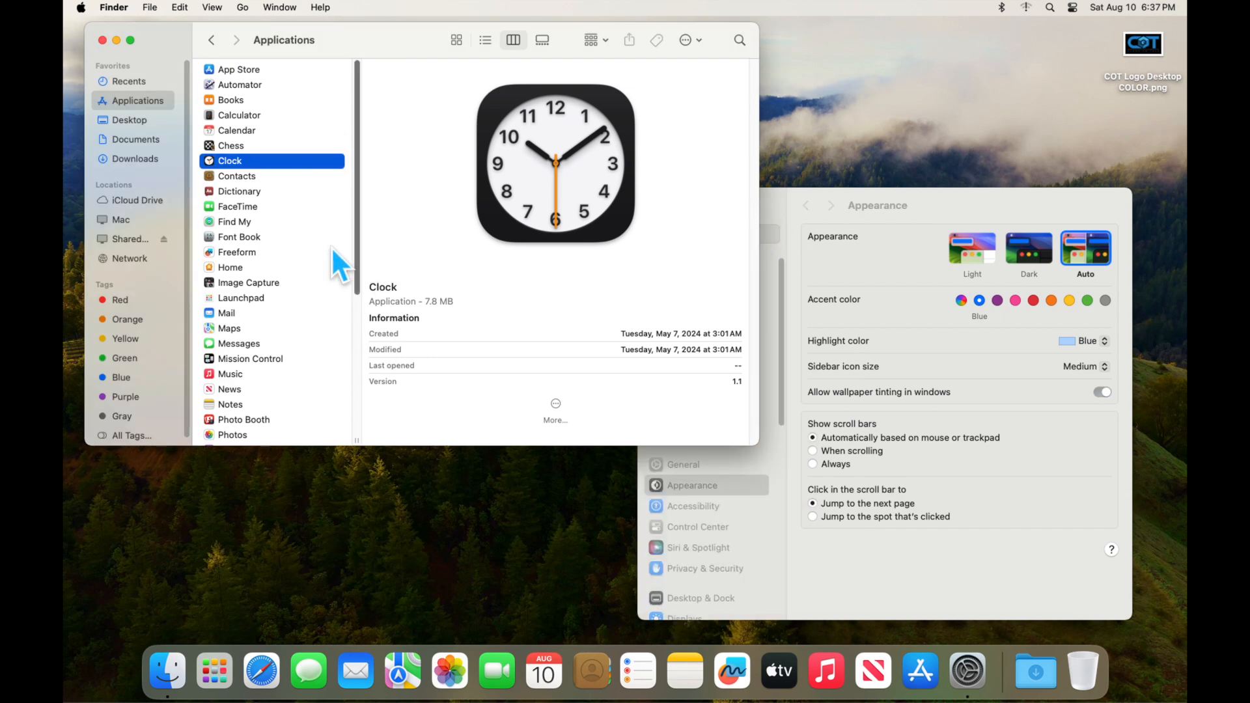
pyautogui.click(836, 457)
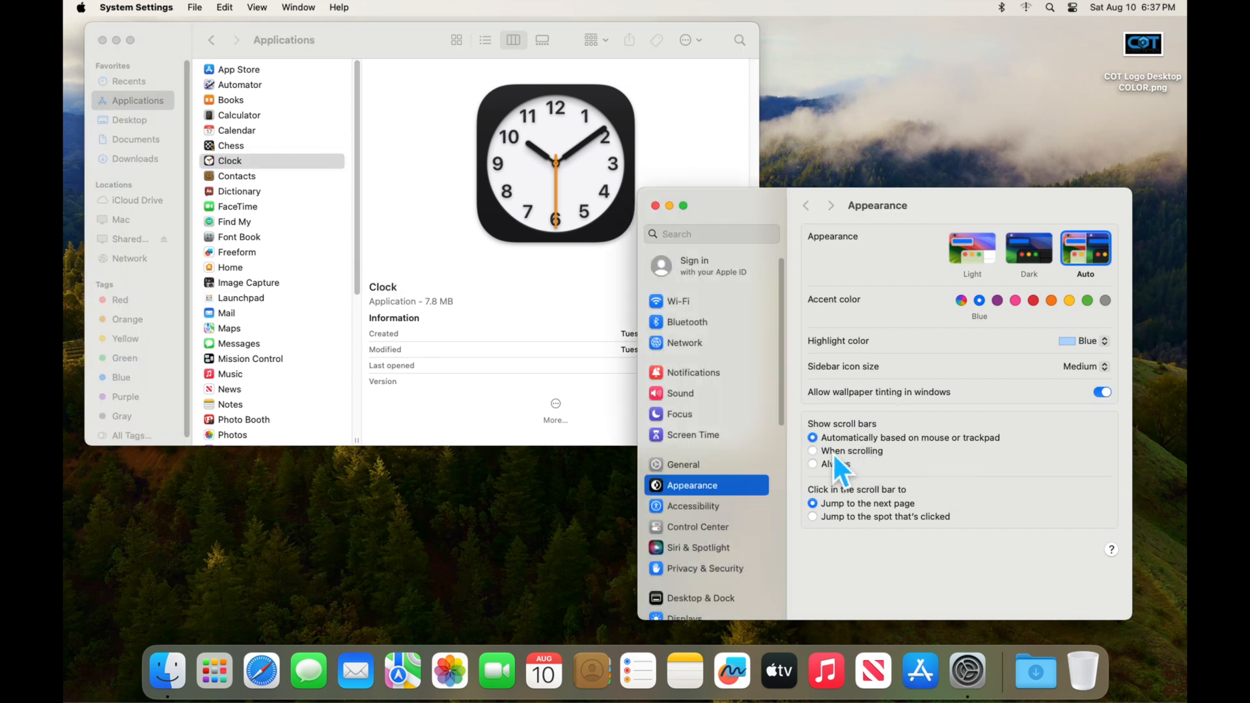
pyautogui.click(818, 452)
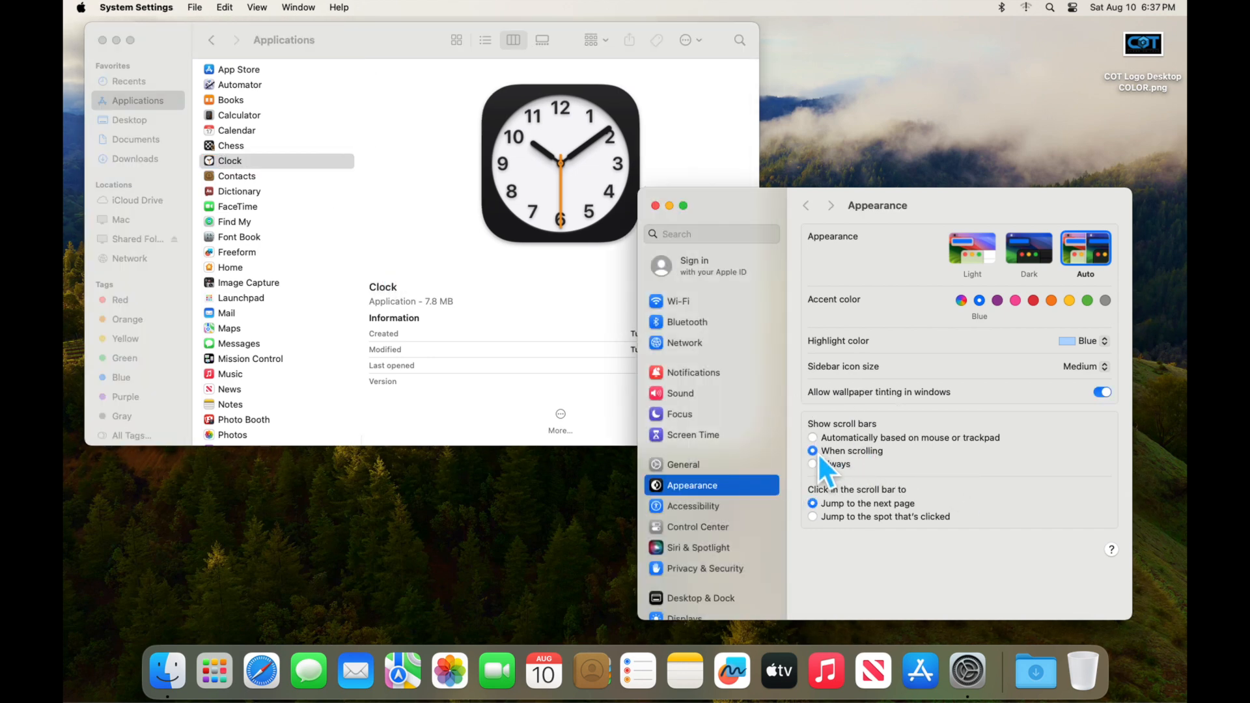
pyautogui.click(360, 30)
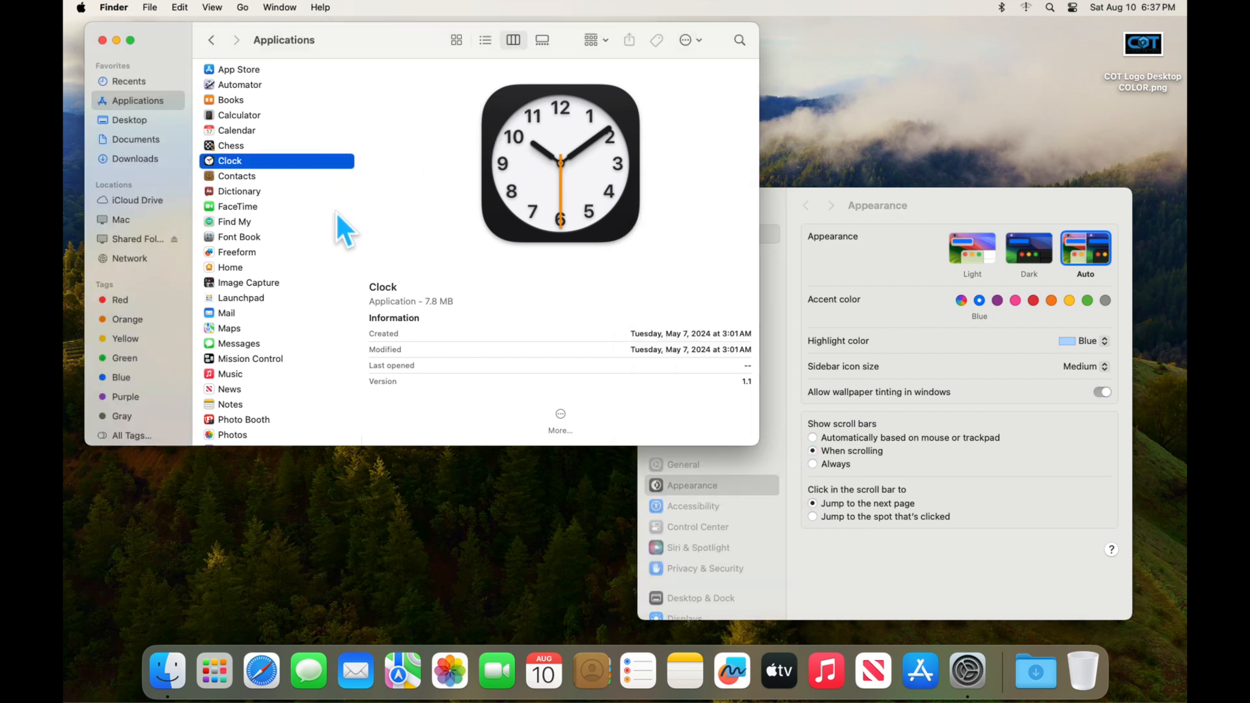
pyautogui.scroll(-10, 336, 212)
pyautogui.scroll(5, 335, 210)
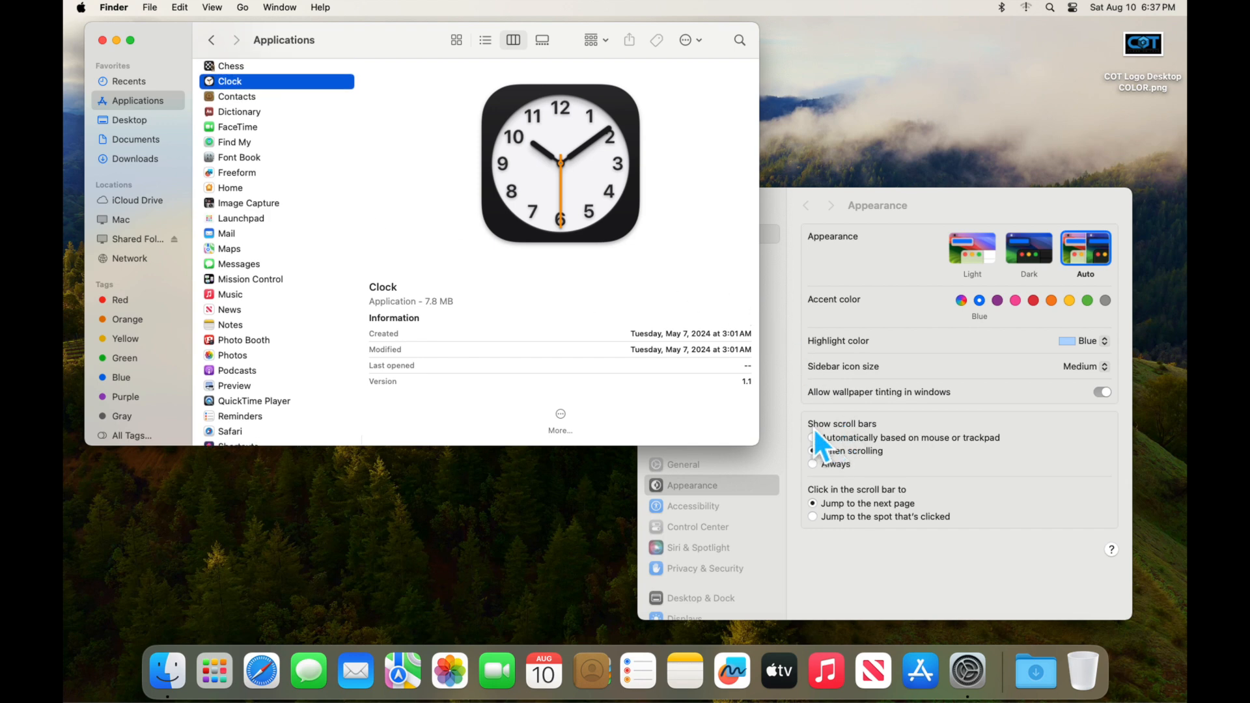
# Try the Always scroll bar setting on the Applications list, and restore showing scroll bars automatically based on mouse or trackpad.
pyautogui.click(812, 464)
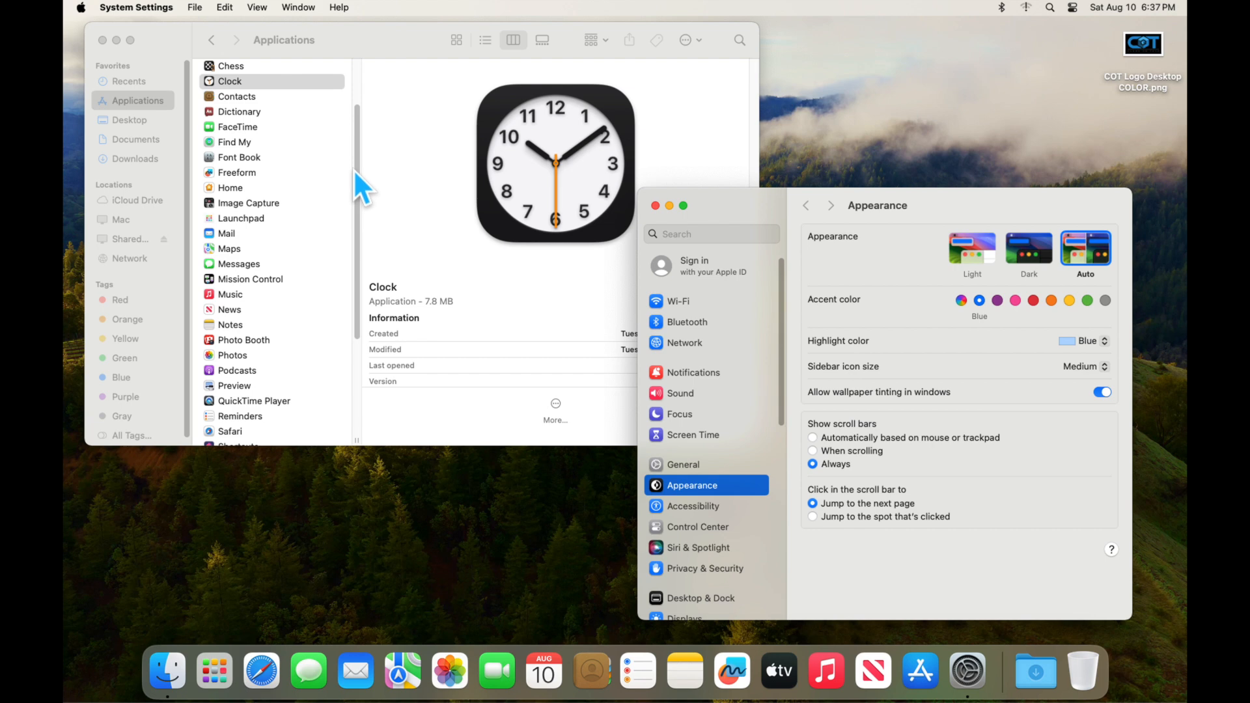
pyautogui.click(348, 254)
pyautogui.moveTo(349, 254); pyautogui.dragTo(348, 69)
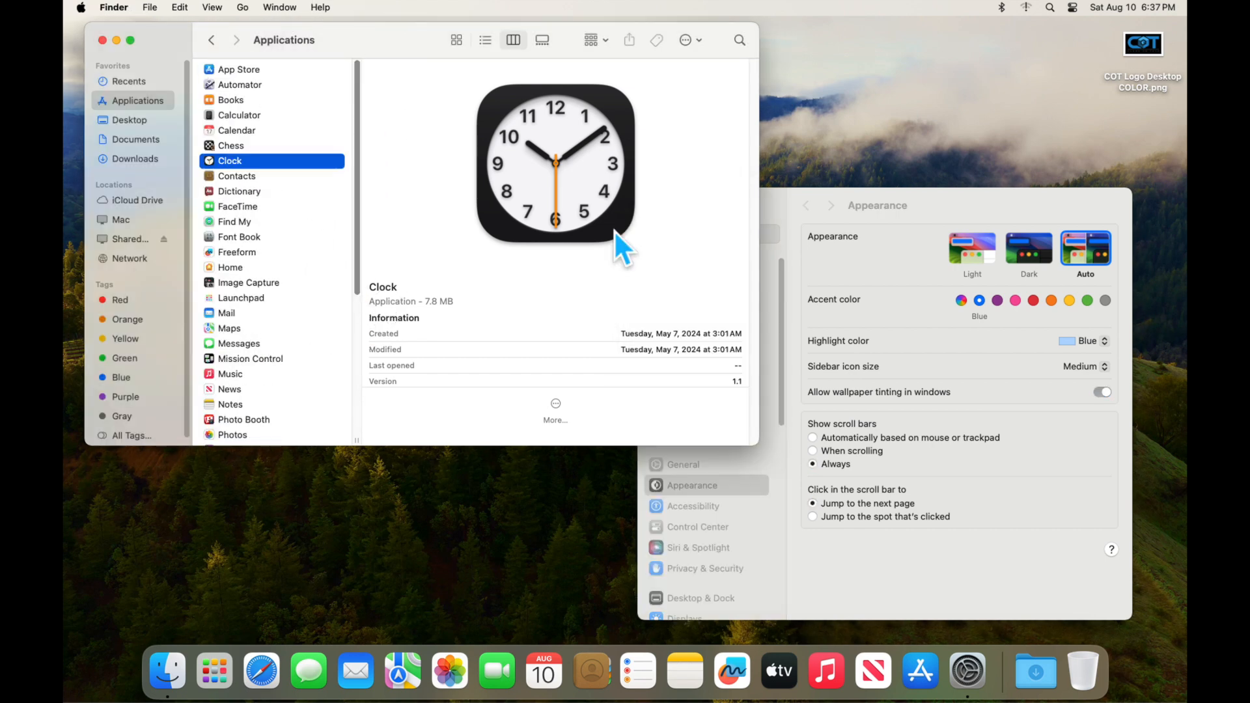
pyautogui.moveTo(782, 303)
pyautogui.mouseDown()
pyautogui.moveTo(781, 516)
pyautogui.moveTo(771, 295)
pyautogui.mouseUp()
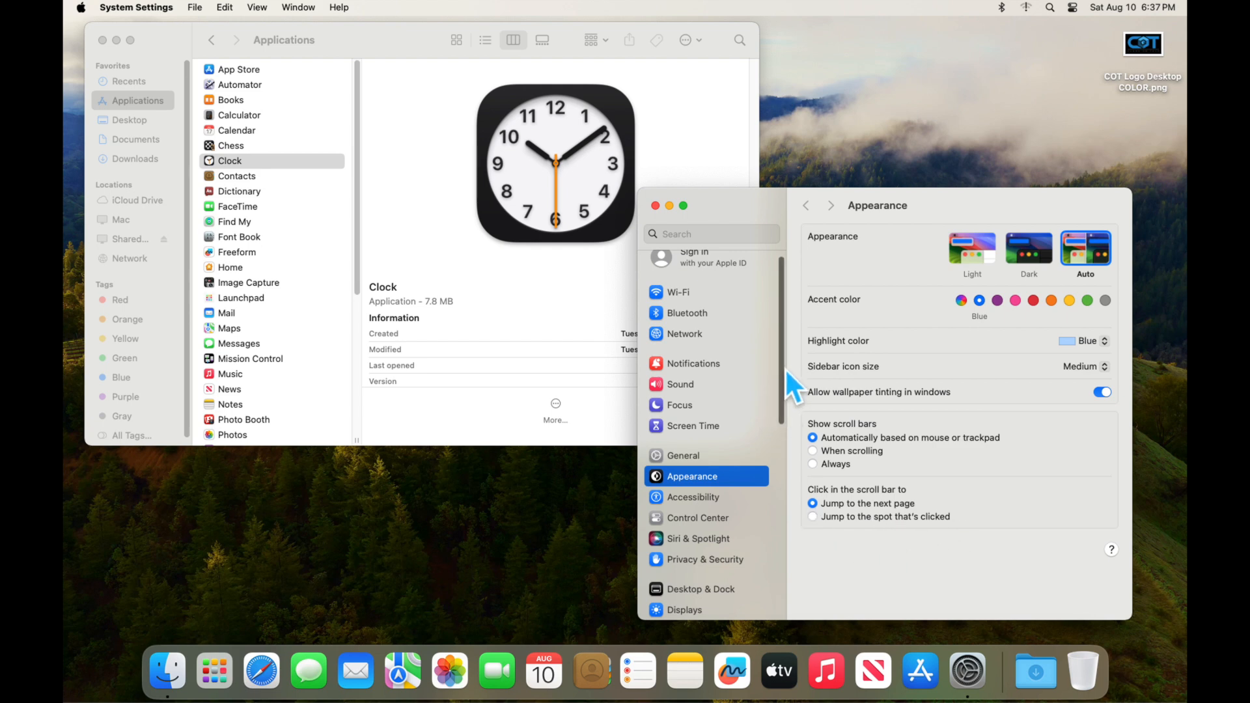
# Test the next-page jump in the Applications list's scroll bar, and set scroll bar clicks to jump to the spot that's clicked.
pyautogui.click(377, 32)
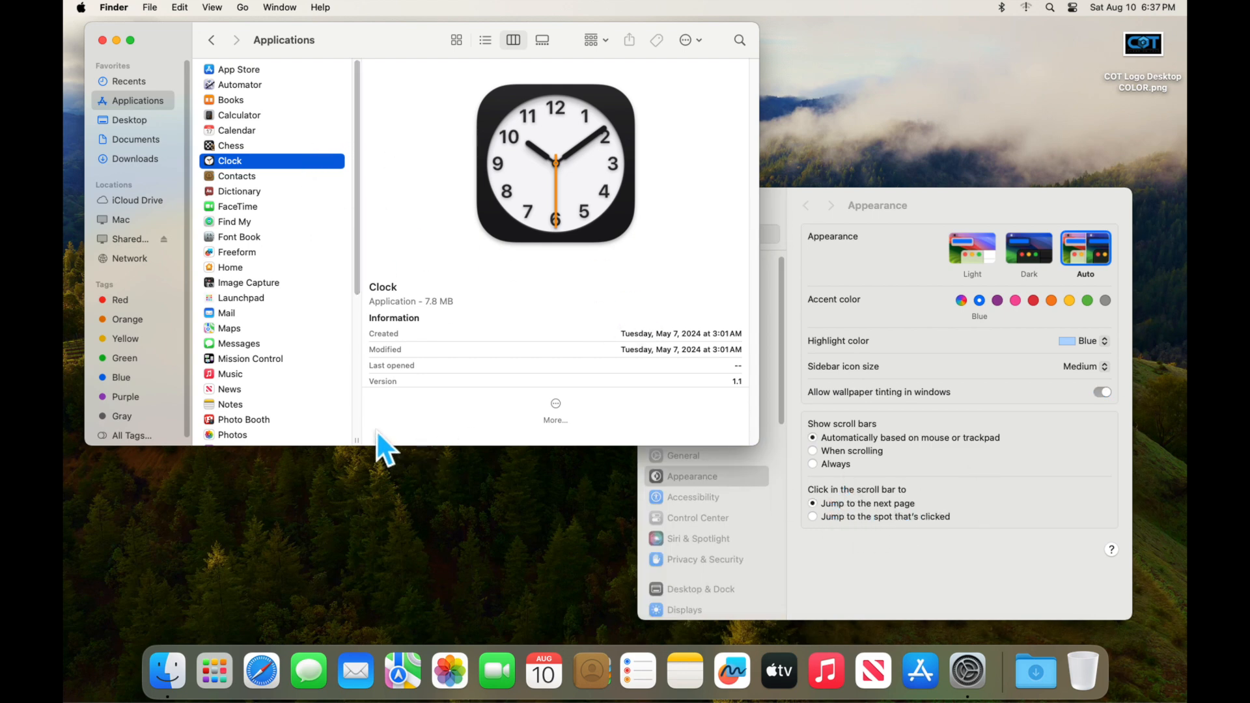
pyautogui.click(358, 400)
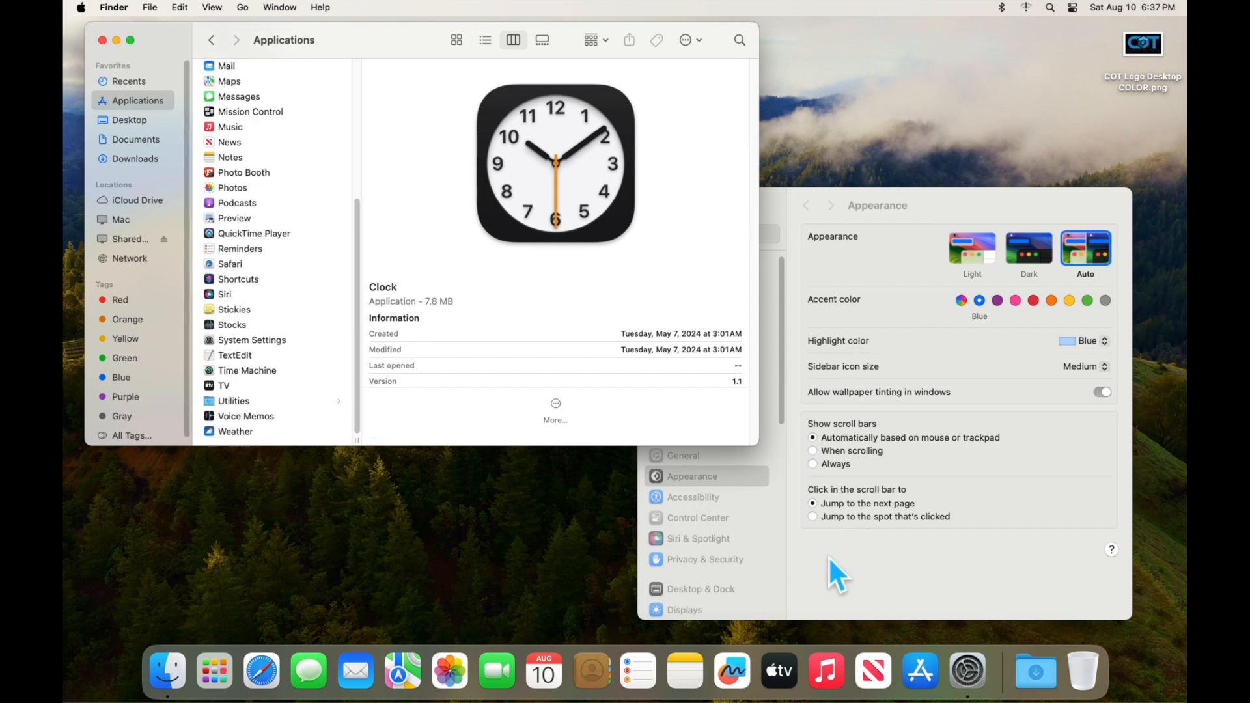
pyautogui.click(818, 516)
pyautogui.click(815, 517)
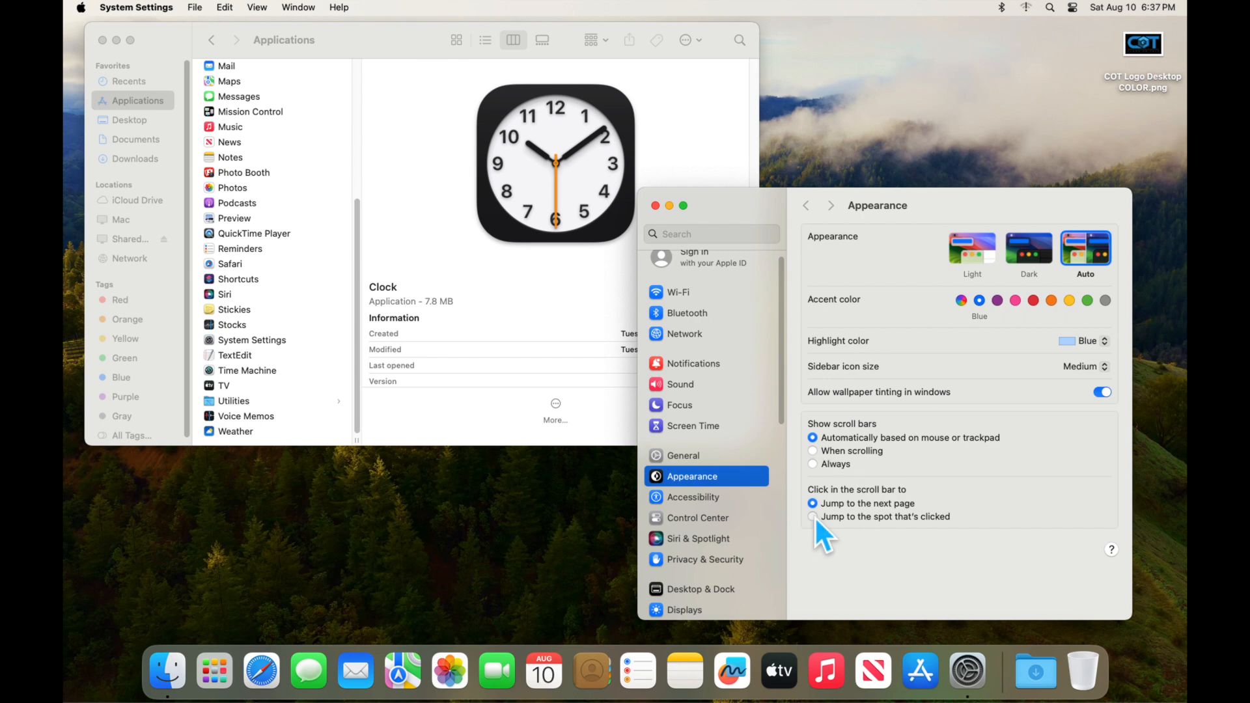
# Test jumping to clicked spots in the Applications list's scroll bar, and set scroll bar clicks back to jump to the next page.
pyautogui.click(361, 191)
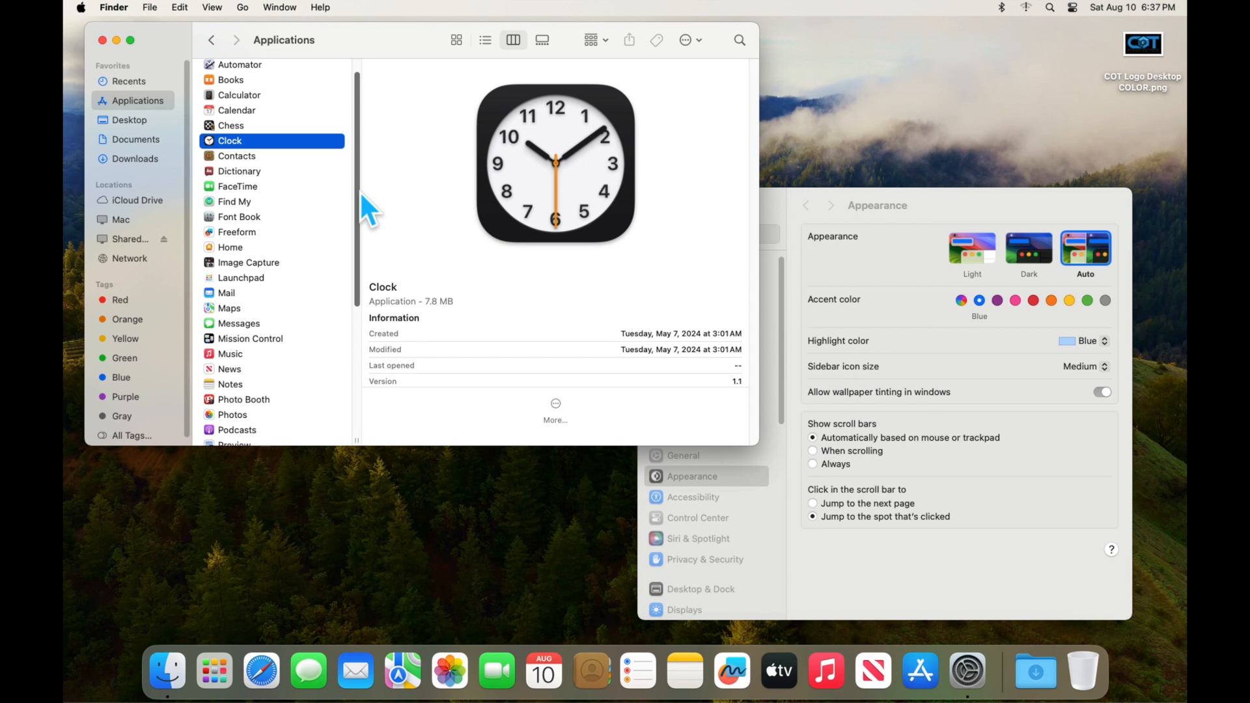
pyautogui.moveTo(361, 190); pyautogui.dragTo(362, 171)
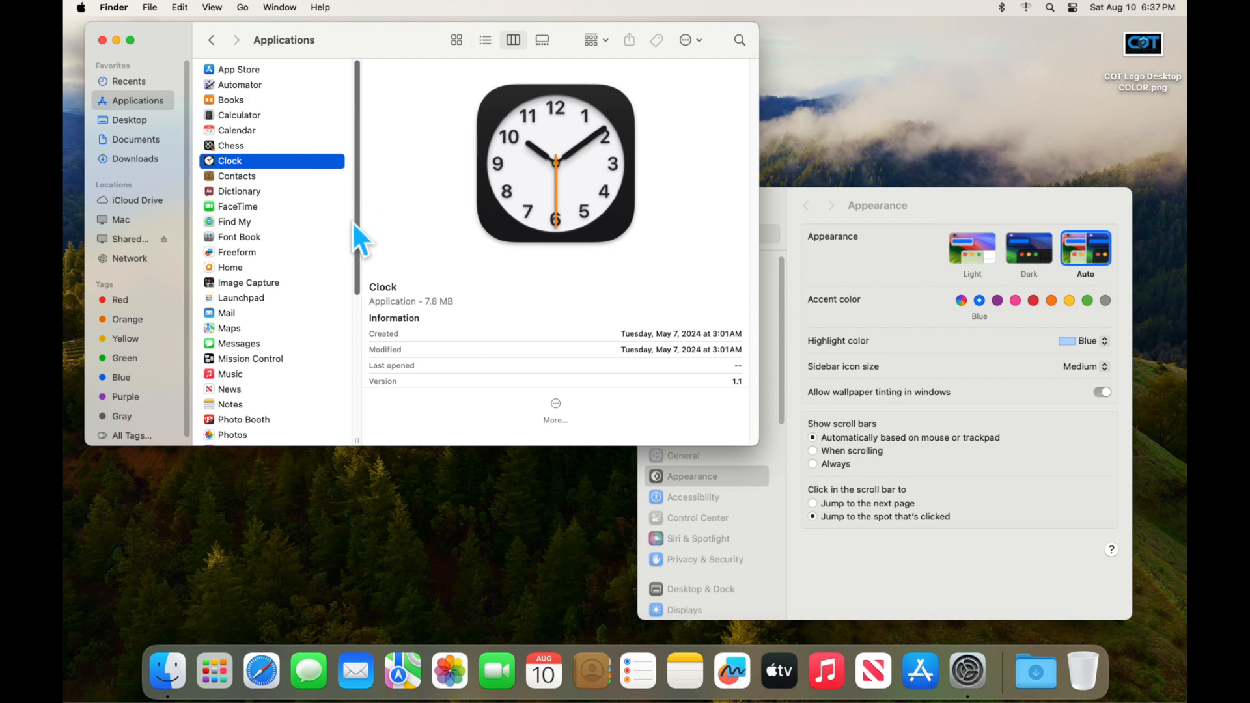
pyautogui.click(359, 303)
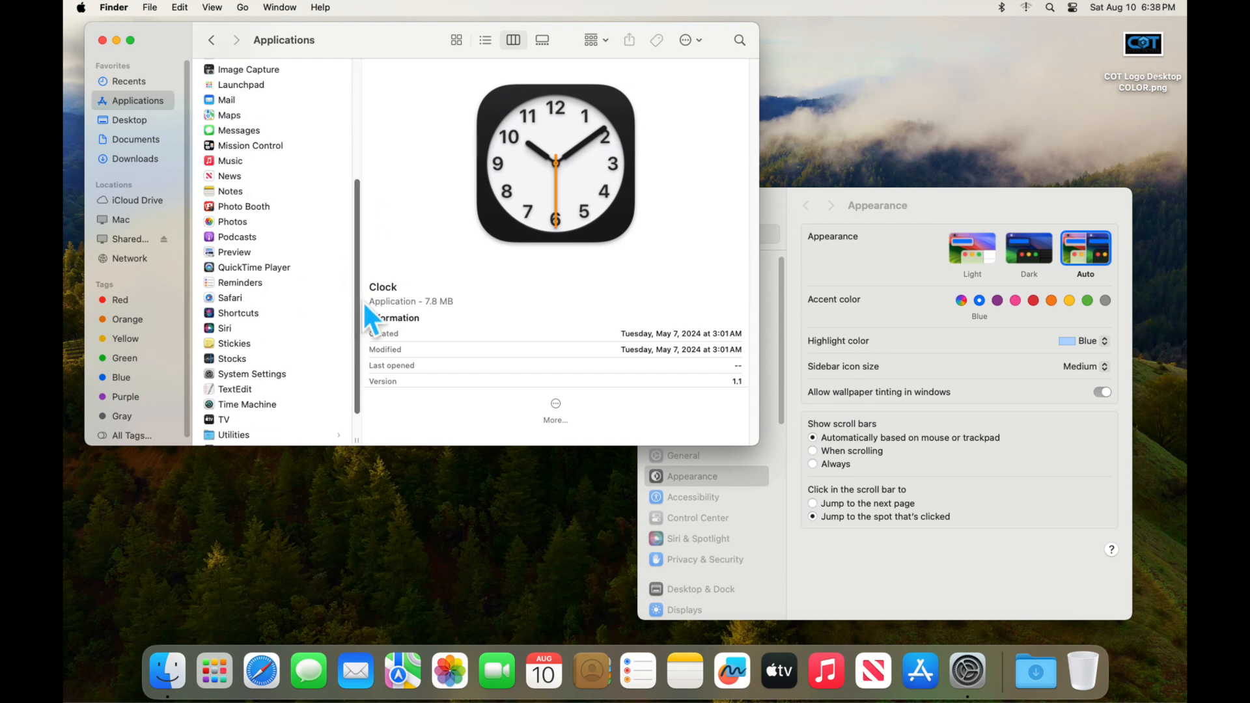
pyautogui.moveTo(359, 302); pyautogui.dragTo(362, 325)
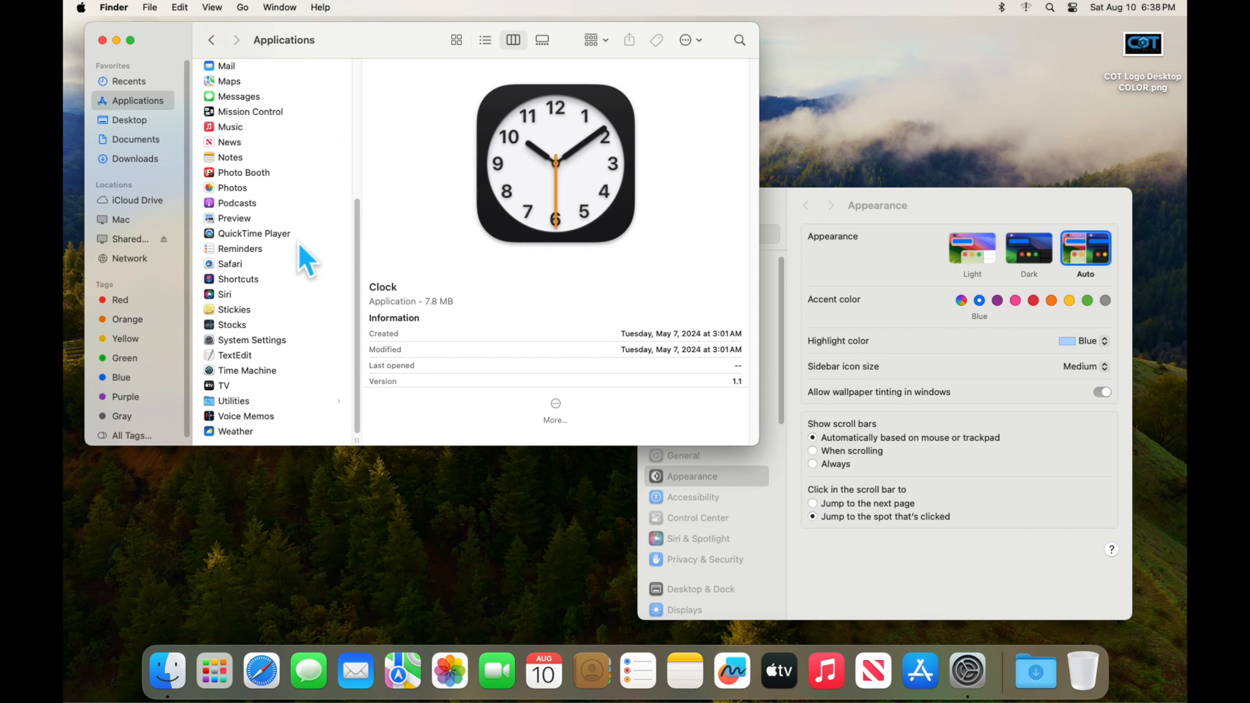
pyautogui.click(940, 202)
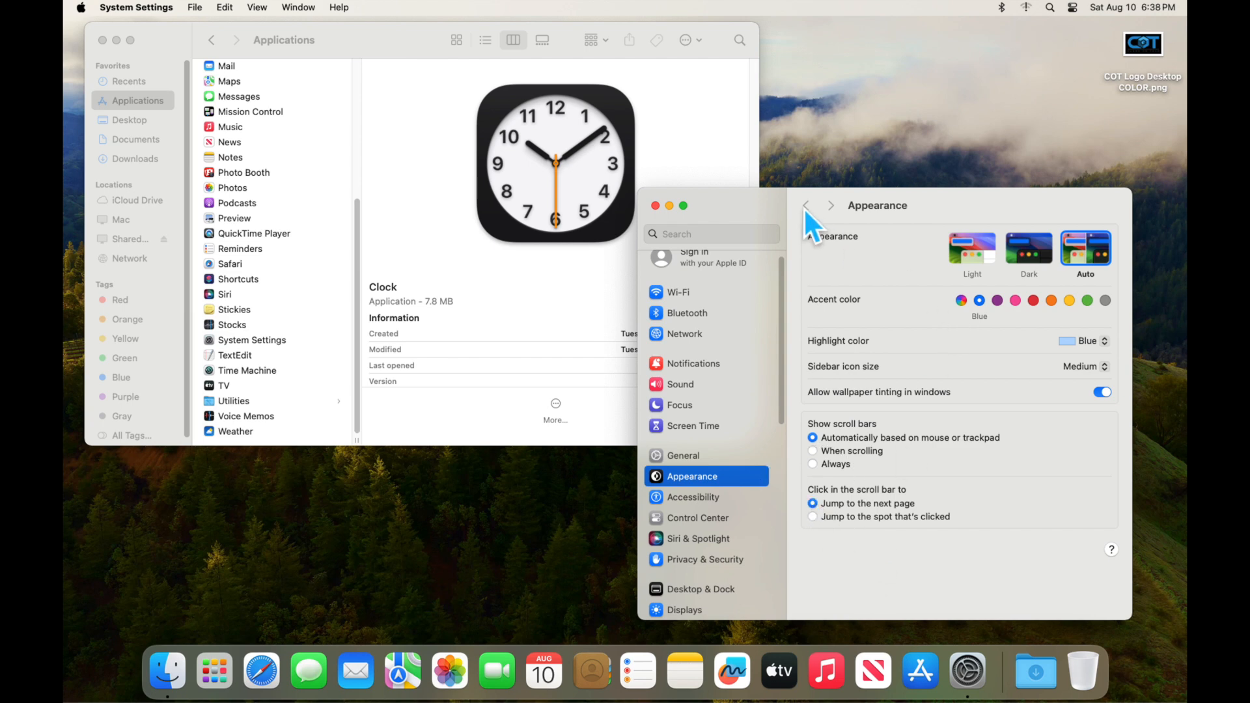
pyautogui.moveTo(943, 200); pyautogui.dragTo(636, 161)
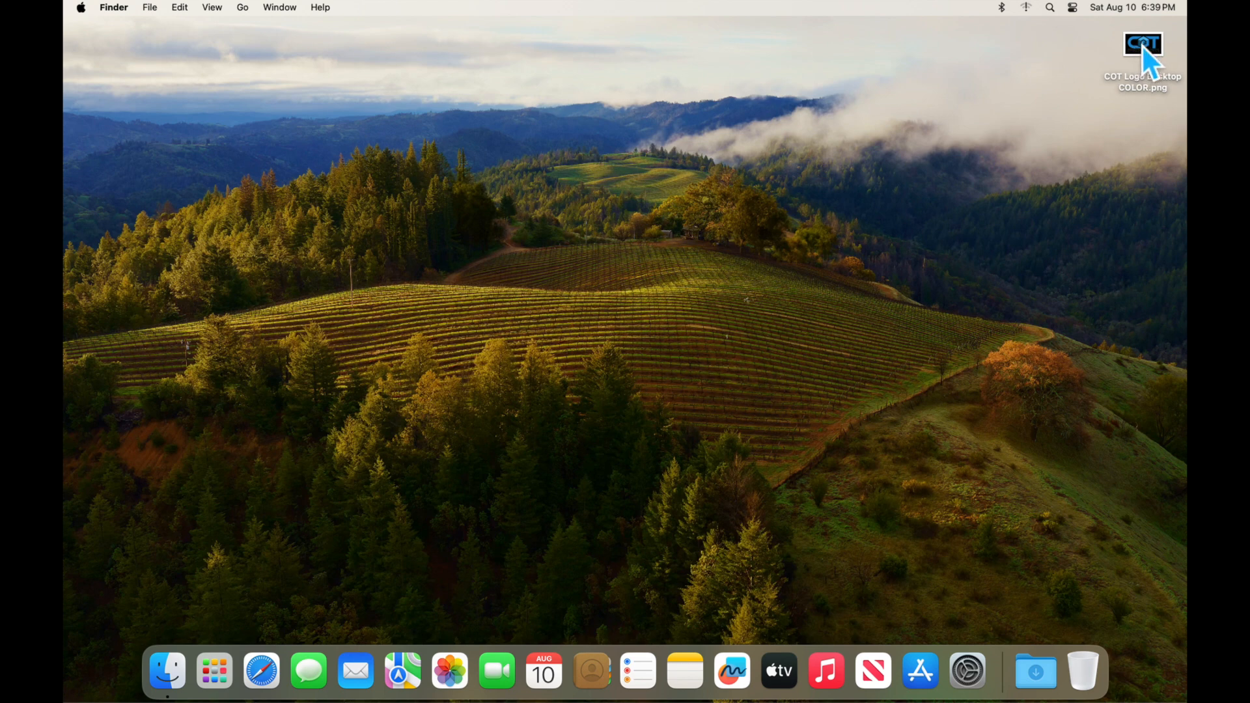
# Move the COT Logo Desktop COLOR.png file from the desktop to the Trash and undo the move.
pyautogui.rightClick(1145, 52)
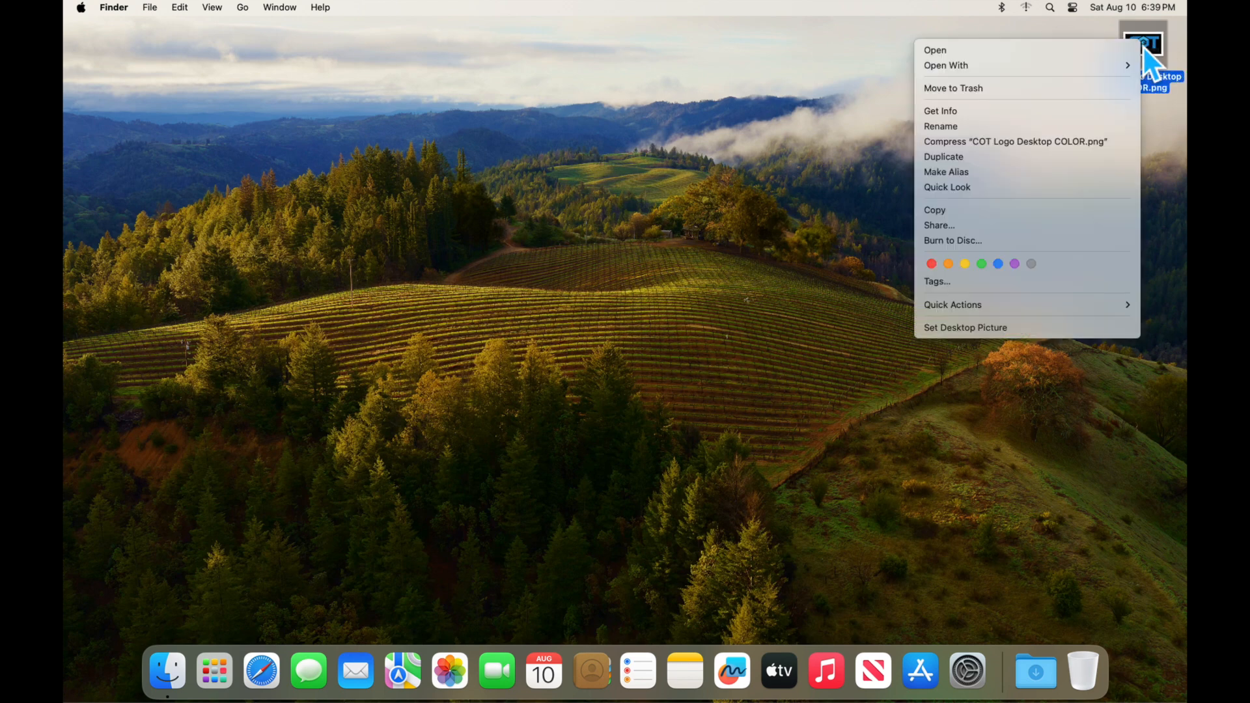
pyautogui.click(952, 88)
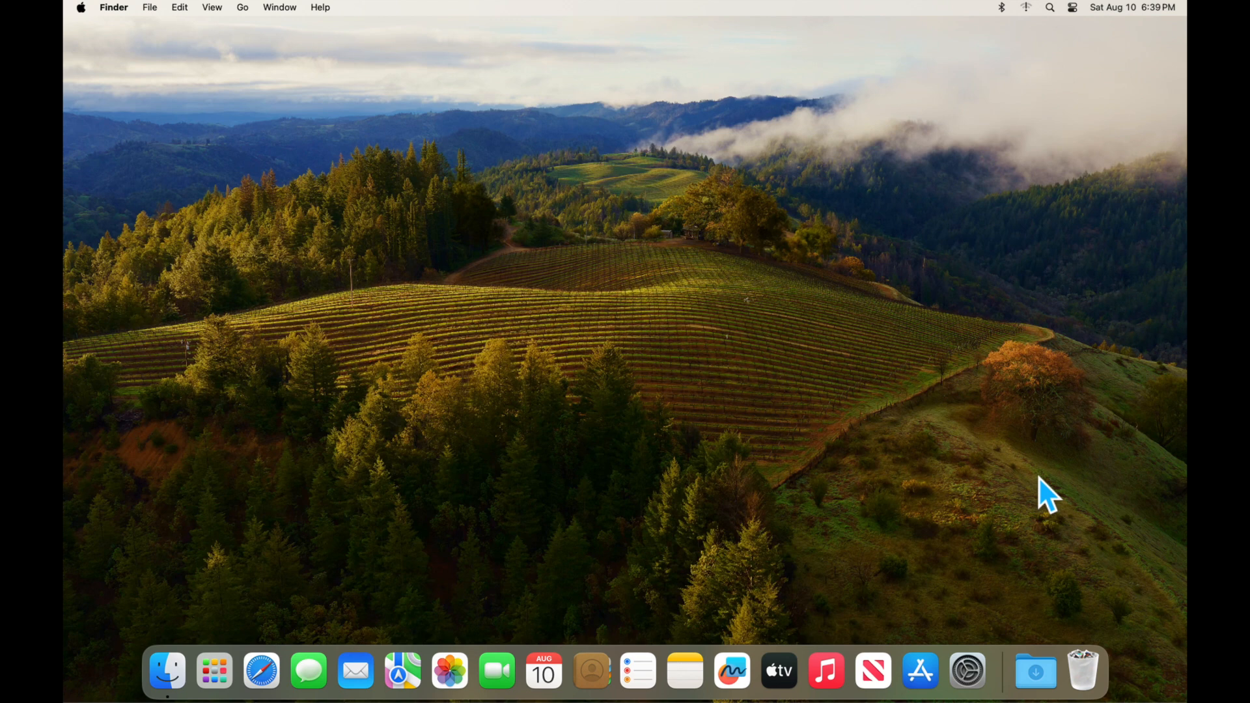
pyautogui.press('super+z')
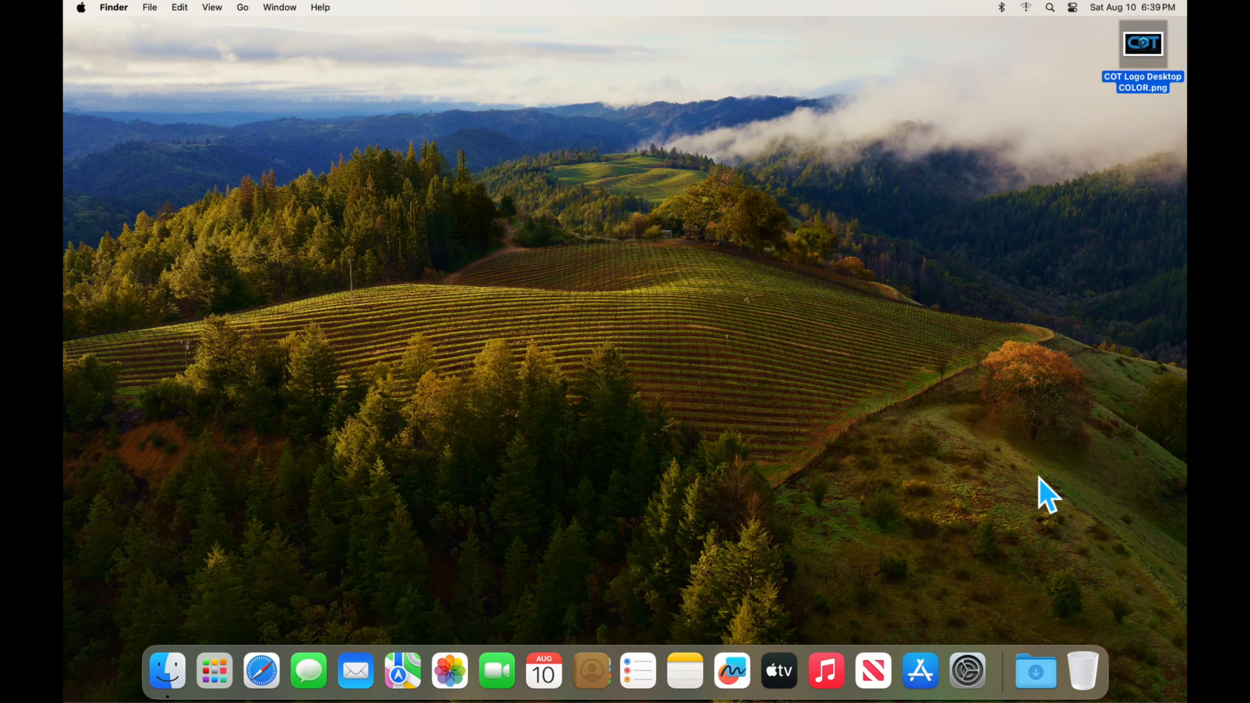
# Move the COT Logo Desktop COLOR.png file from the desktop to the Trash and check the Trash contents.
pyautogui.click(1030, 253)
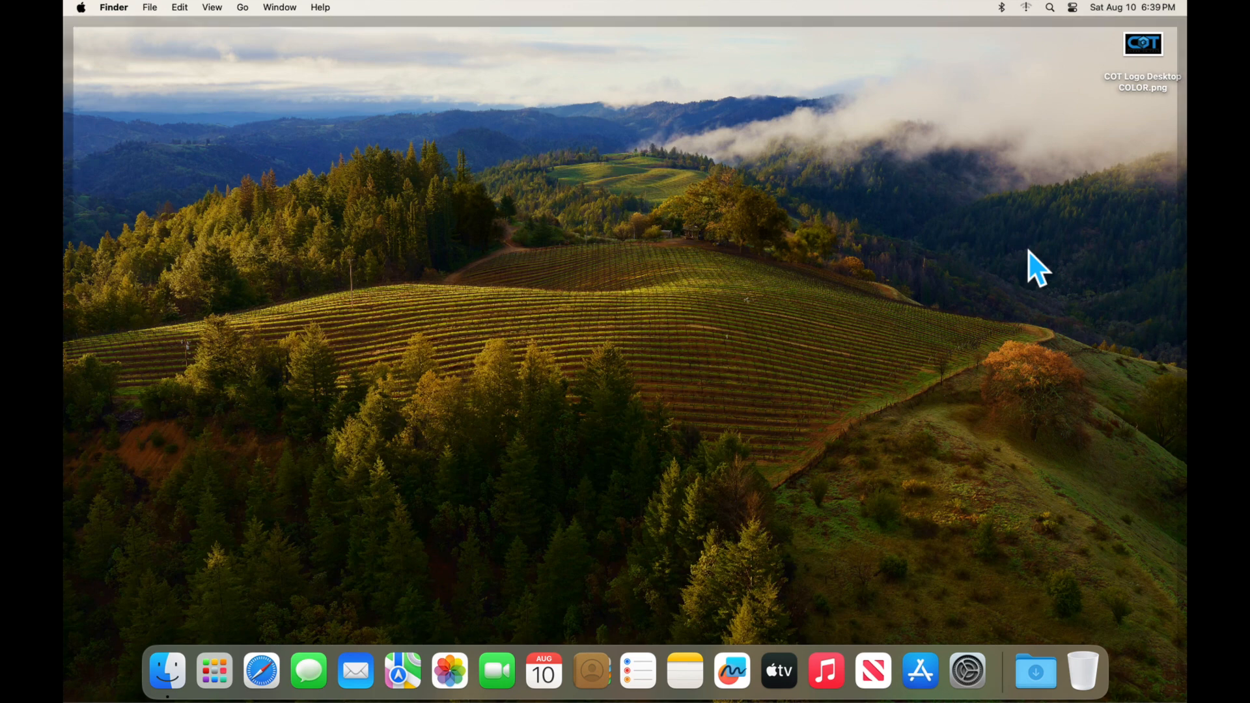
pyautogui.moveTo(1143, 45); pyautogui.dragTo(1002, 510)
pyautogui.moveTo(1065, 628); pyautogui.dragTo(1089, 671)
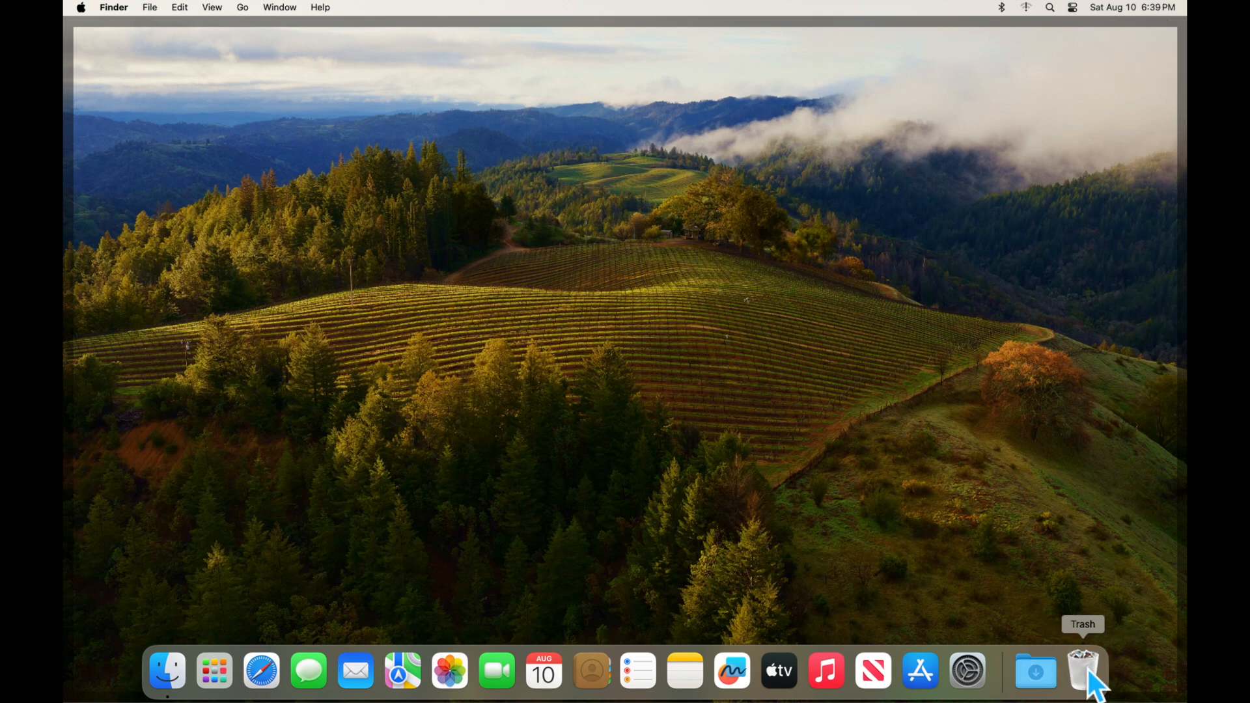
pyautogui.rightClick(1088, 671)
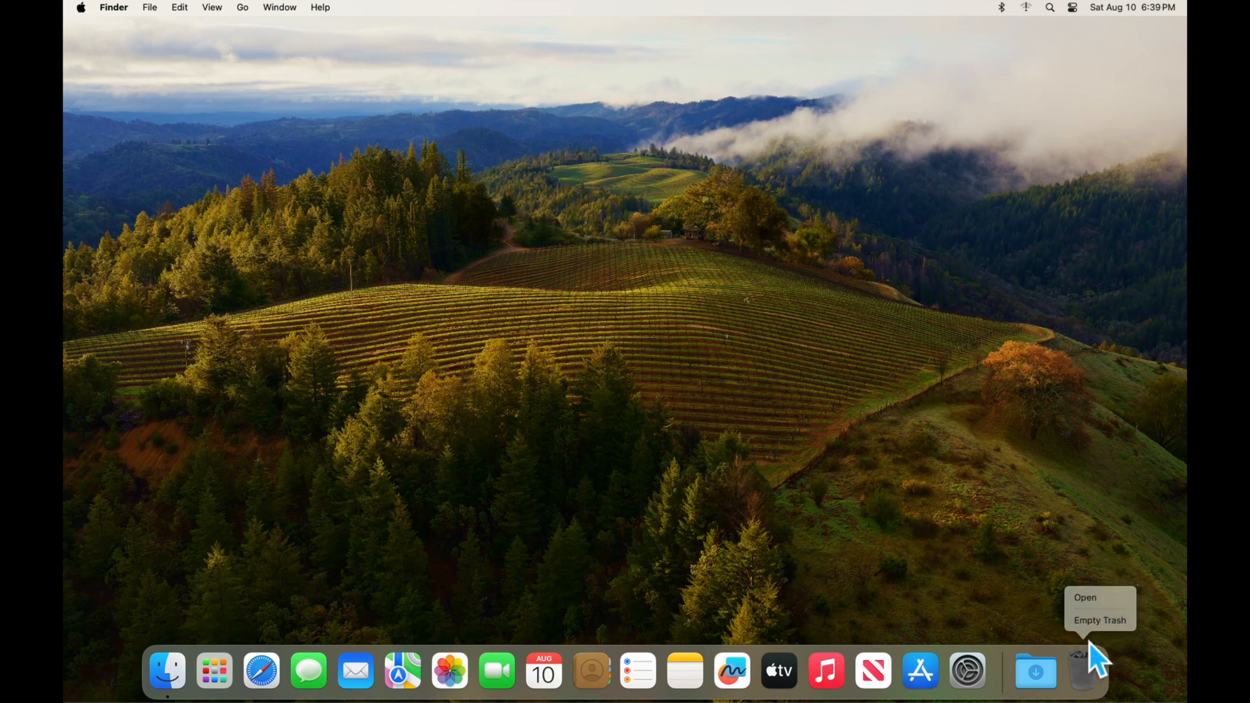
pyautogui.click(1094, 600)
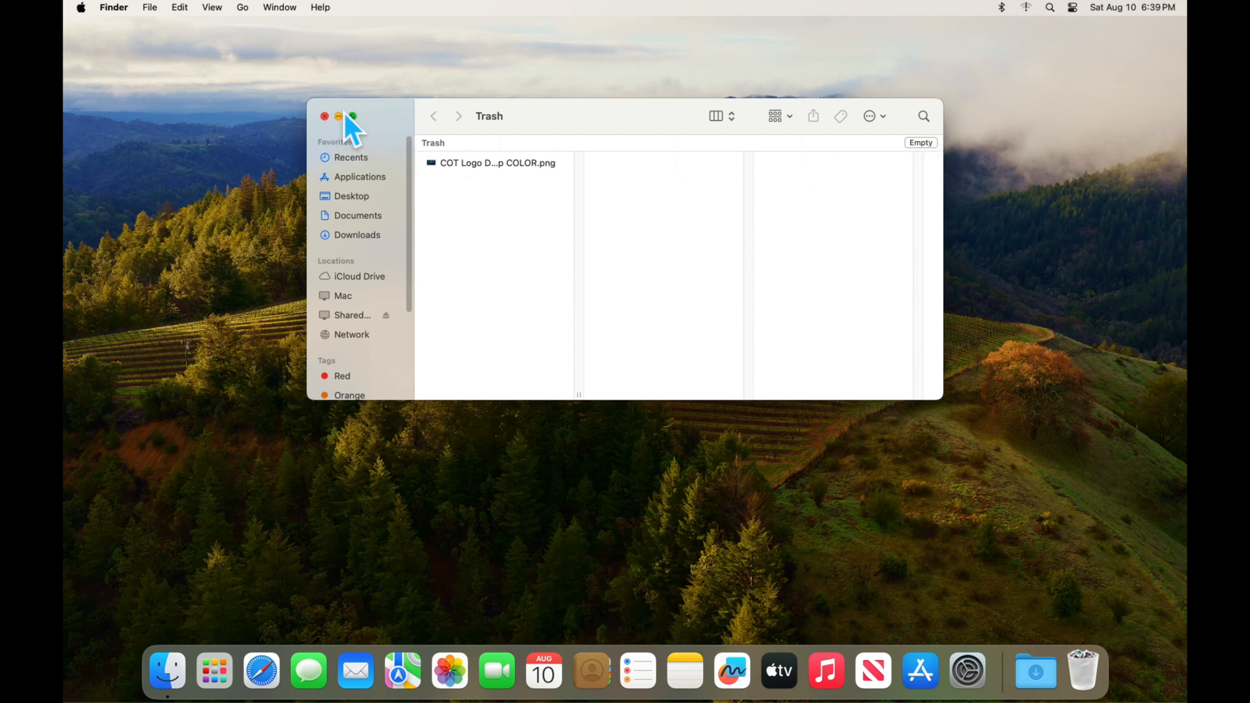
pyautogui.click(325, 116)
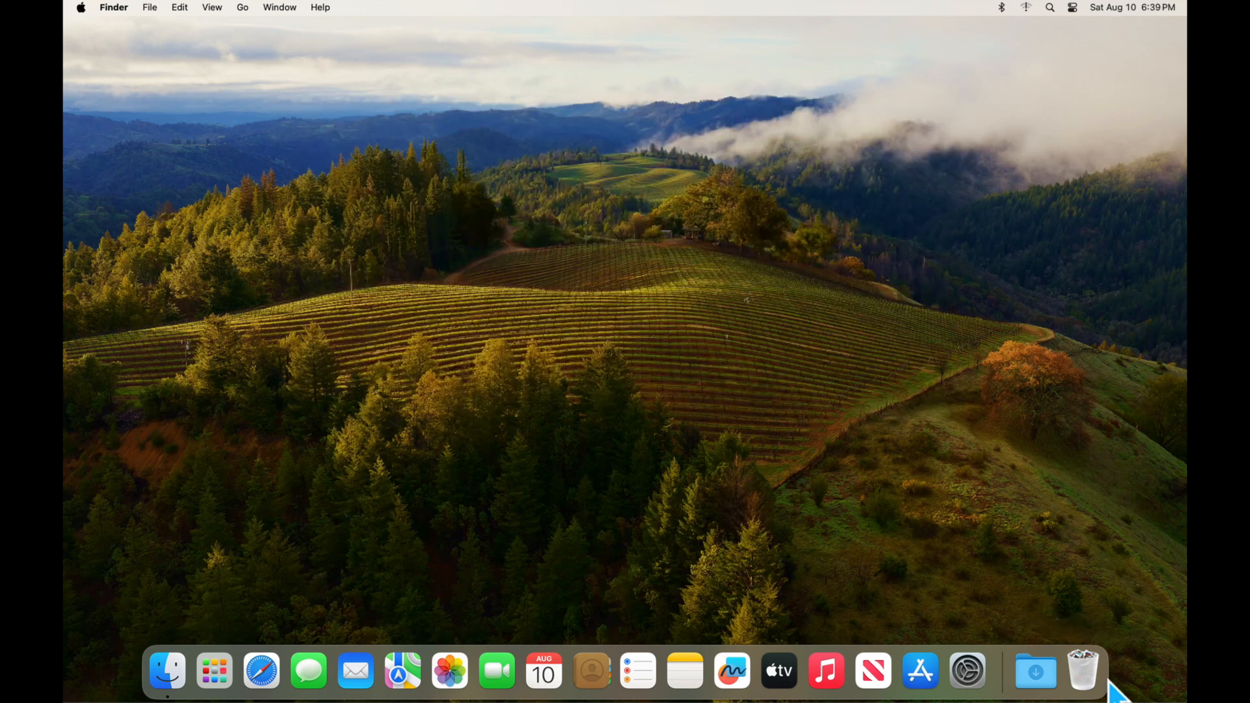
# Empty the Trash, permanently erasing its items.
pyautogui.rightClick(1089, 664)
pyautogui.click(1099, 625)
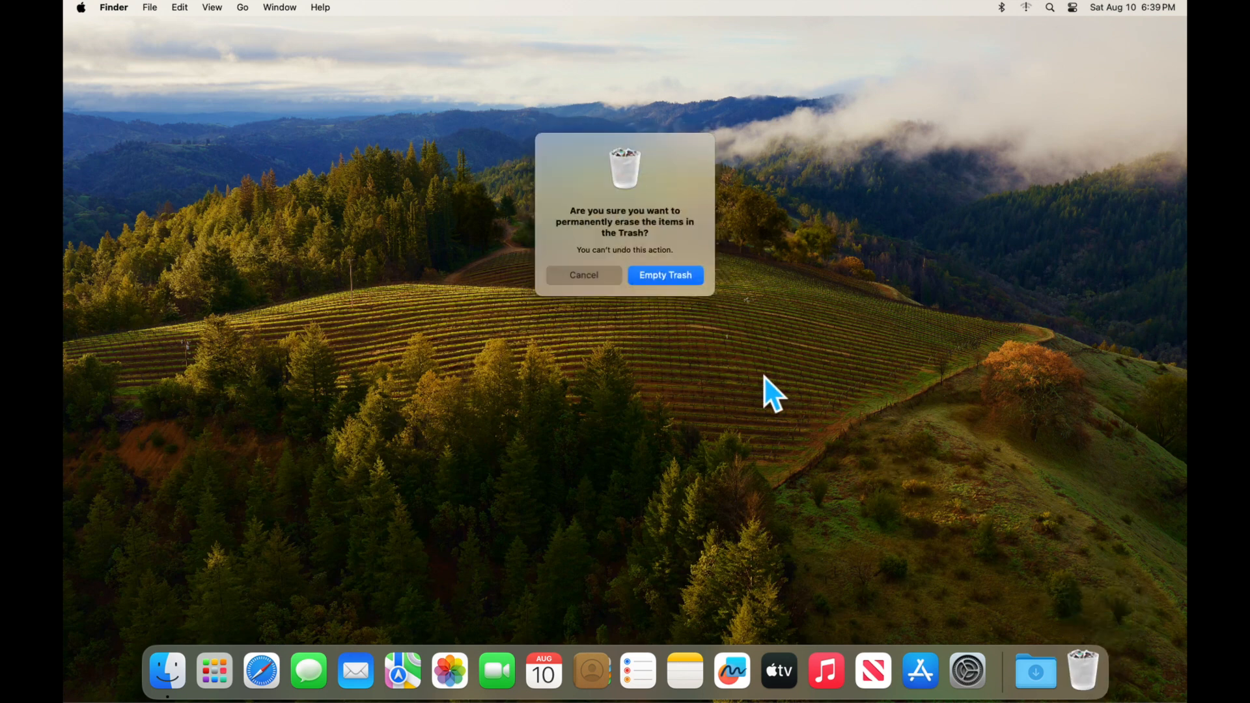
pyautogui.click(685, 280)
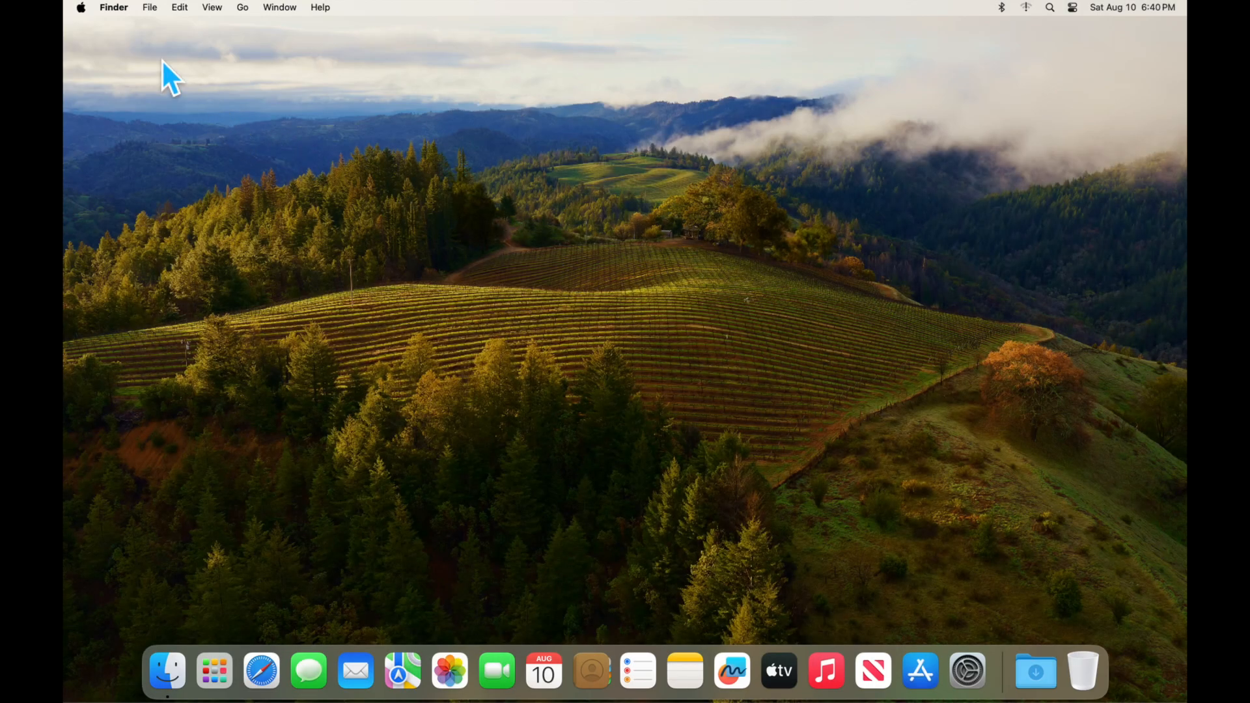
# Set Finder to show hard disks on the desktop and select the Macintosh HD icon.
pyautogui.click(81, 7)
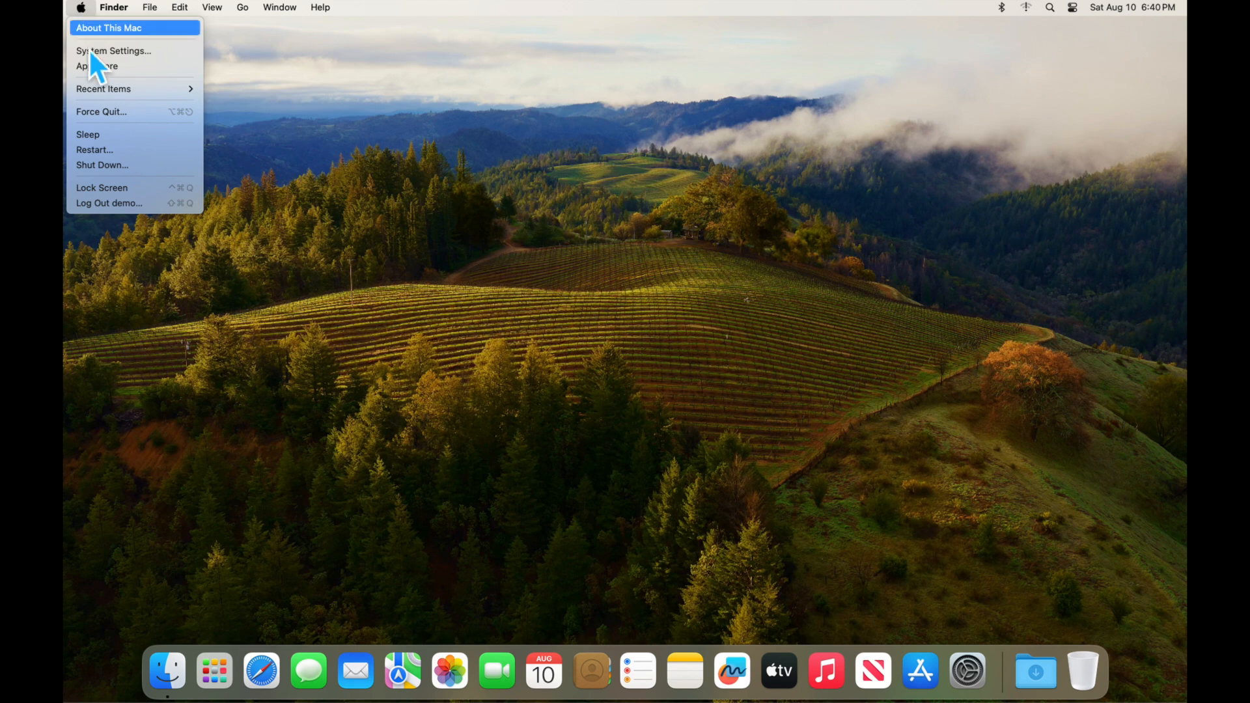
pyautogui.click(112, 9)
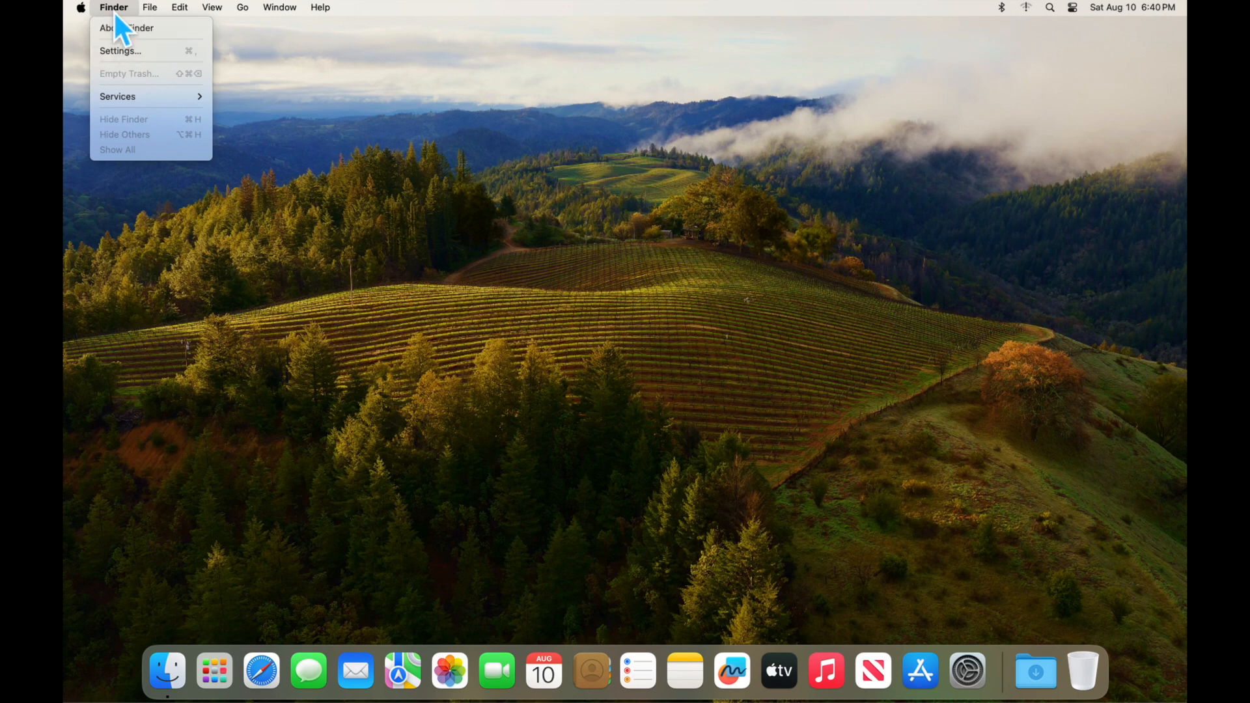
pyautogui.click(120, 52)
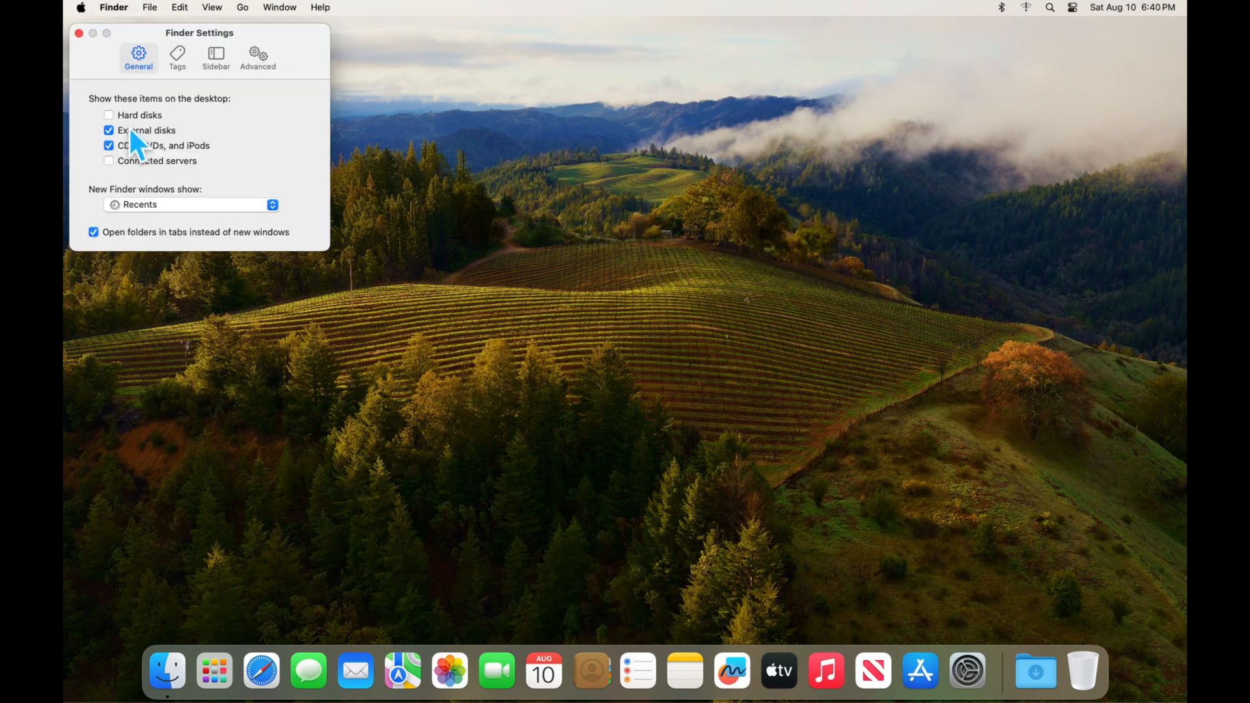
pyautogui.click(125, 113)
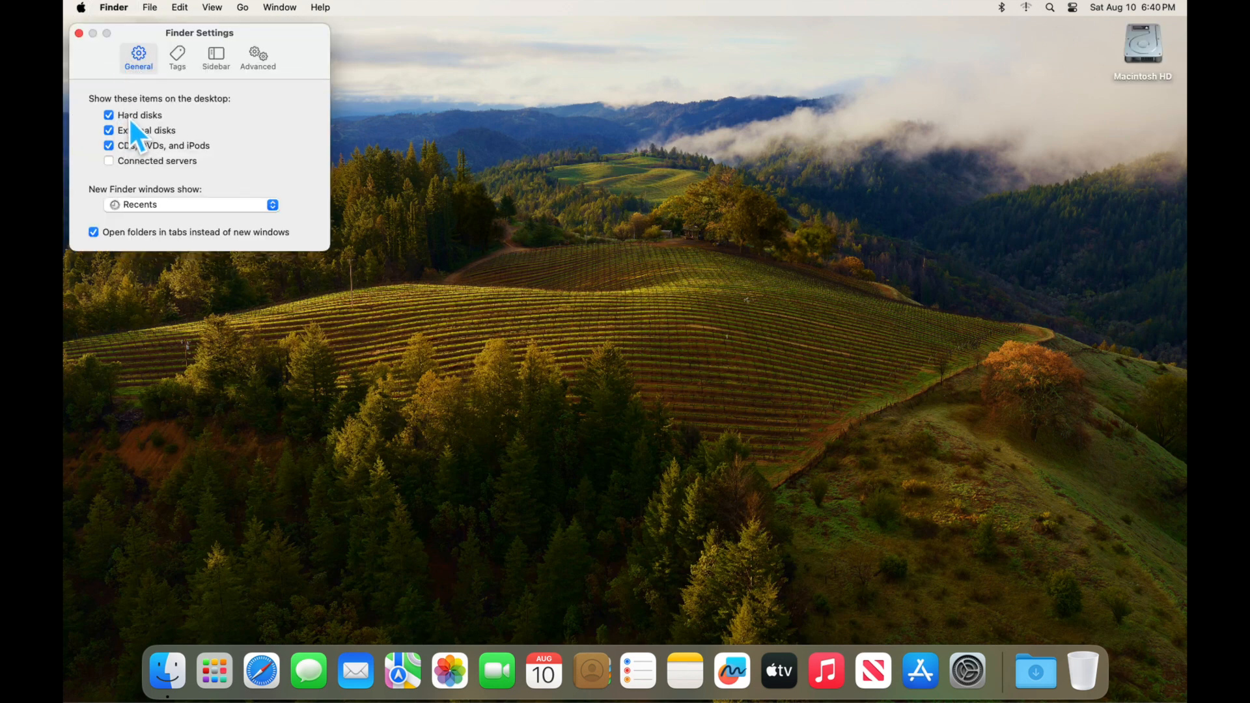
pyautogui.click(1140, 44)
pyautogui.click(240, 130)
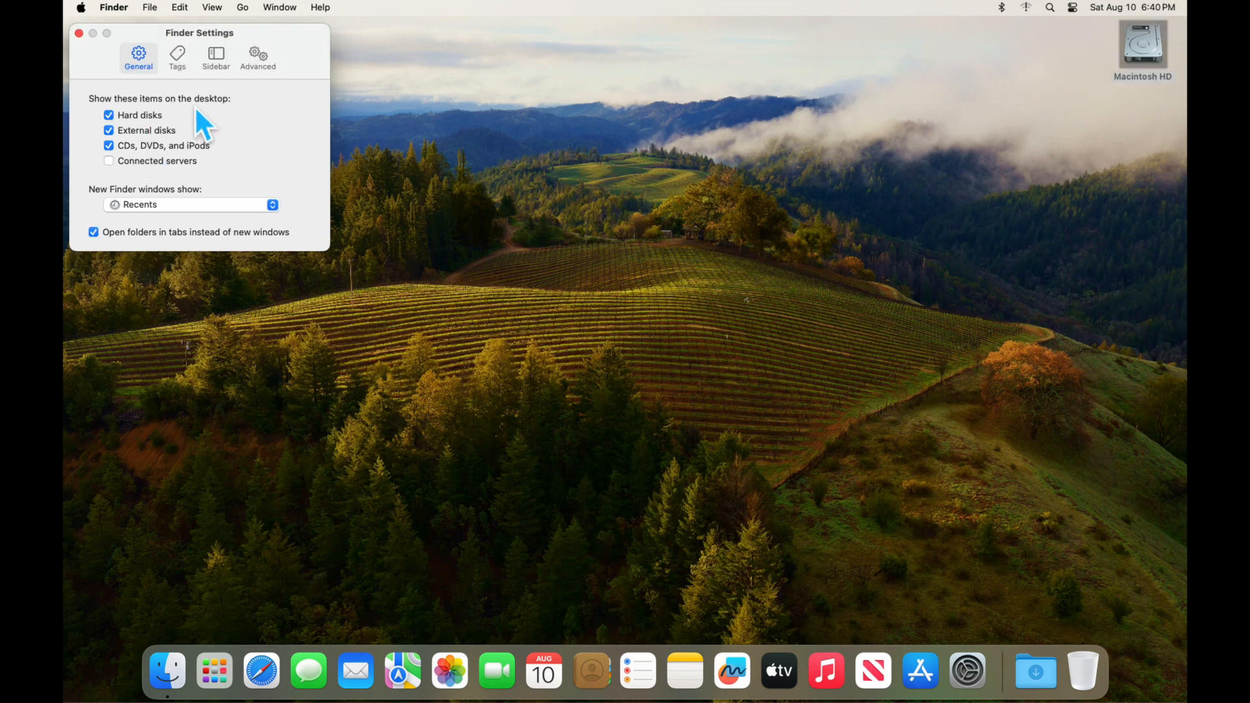
# Add the demo home folder to the Finder sidebar favorites and close the Finder settings.
pyautogui.click(218, 57)
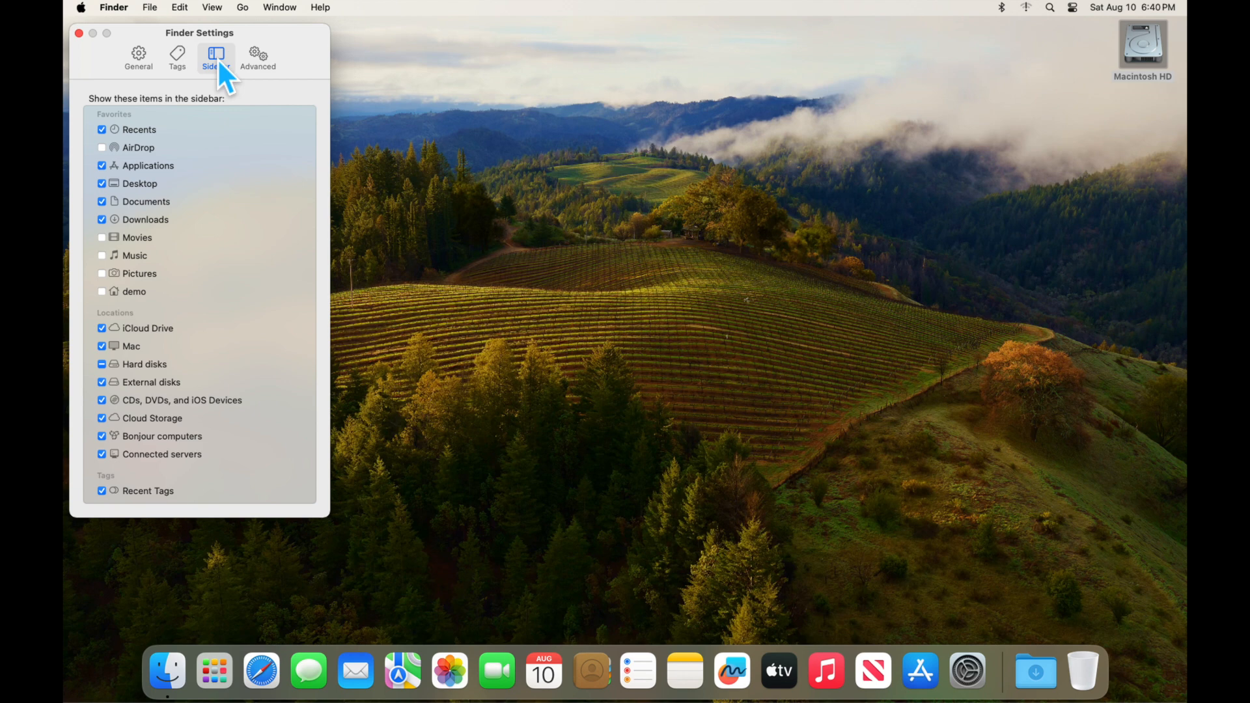
pyautogui.click(102, 291)
pyautogui.click(79, 33)
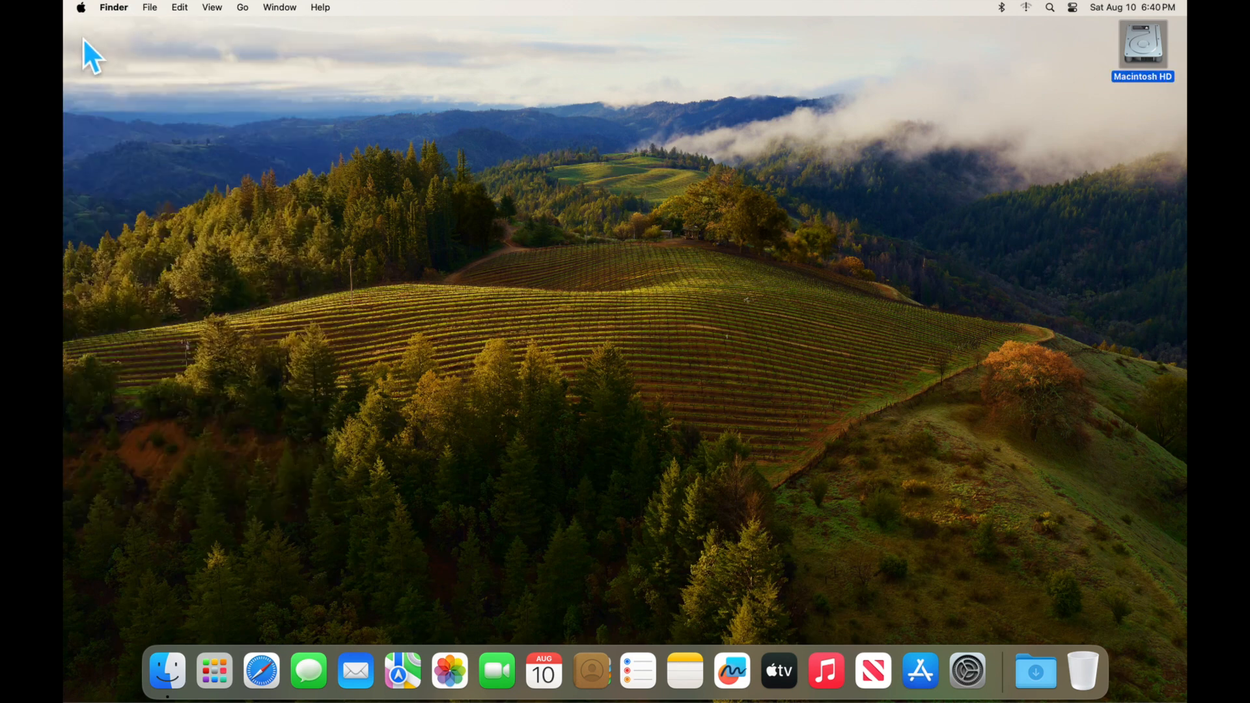
# View the contents of the demo home folder in a new Finder window.
pyautogui.click(169, 674)
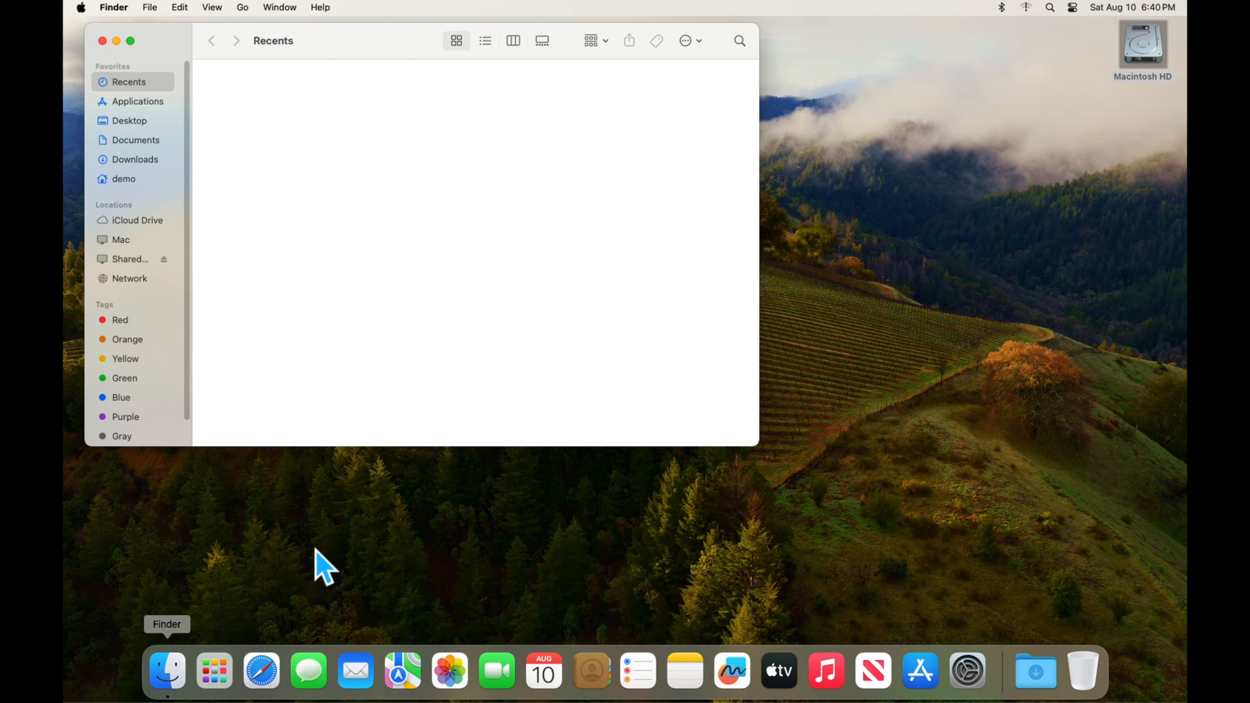
pyautogui.click(122, 180)
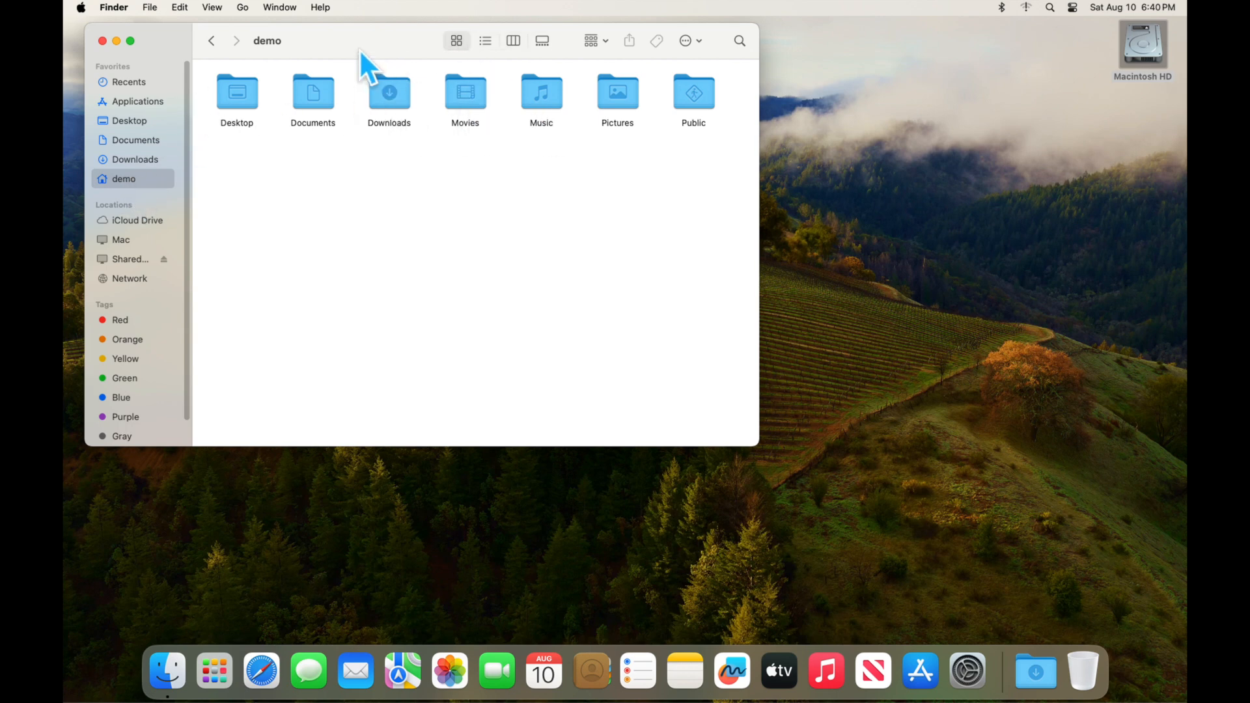
pyautogui.moveTo(365, 34); pyautogui.dragTo(516, 91)
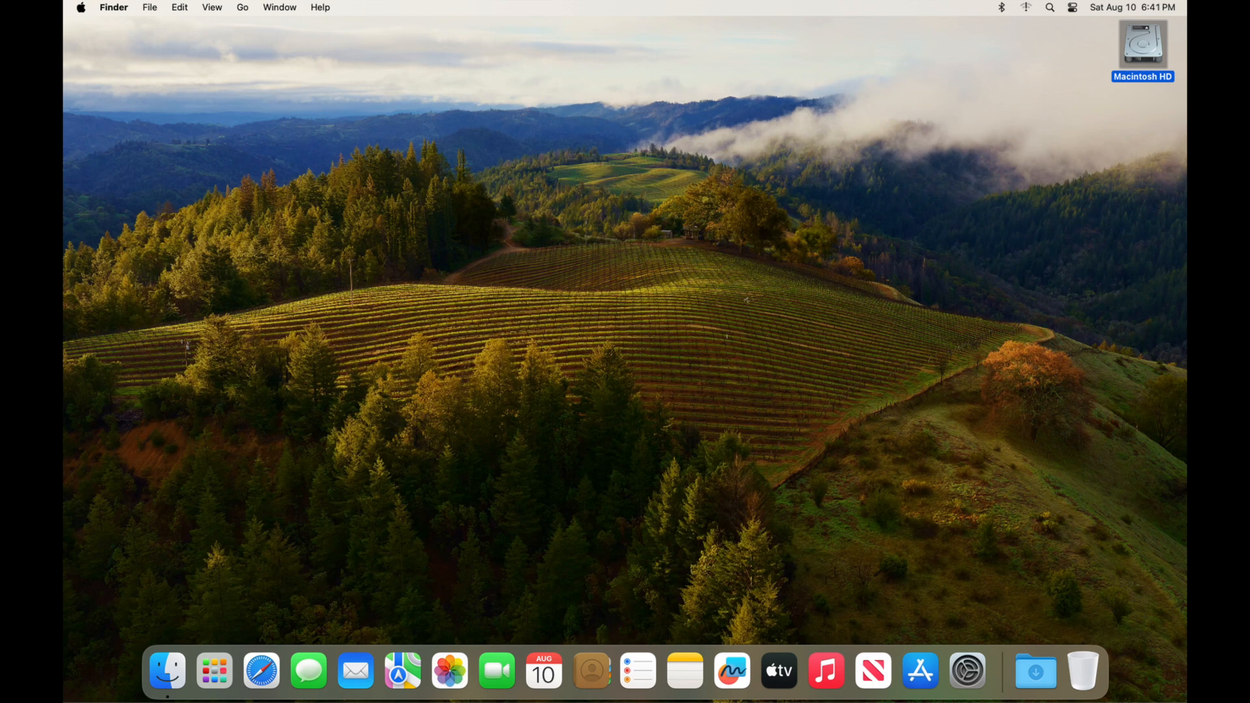
# Open the Notifications page in System Settings and enlarge the window vertically to show more of the list.
pyautogui.click(81, 8)
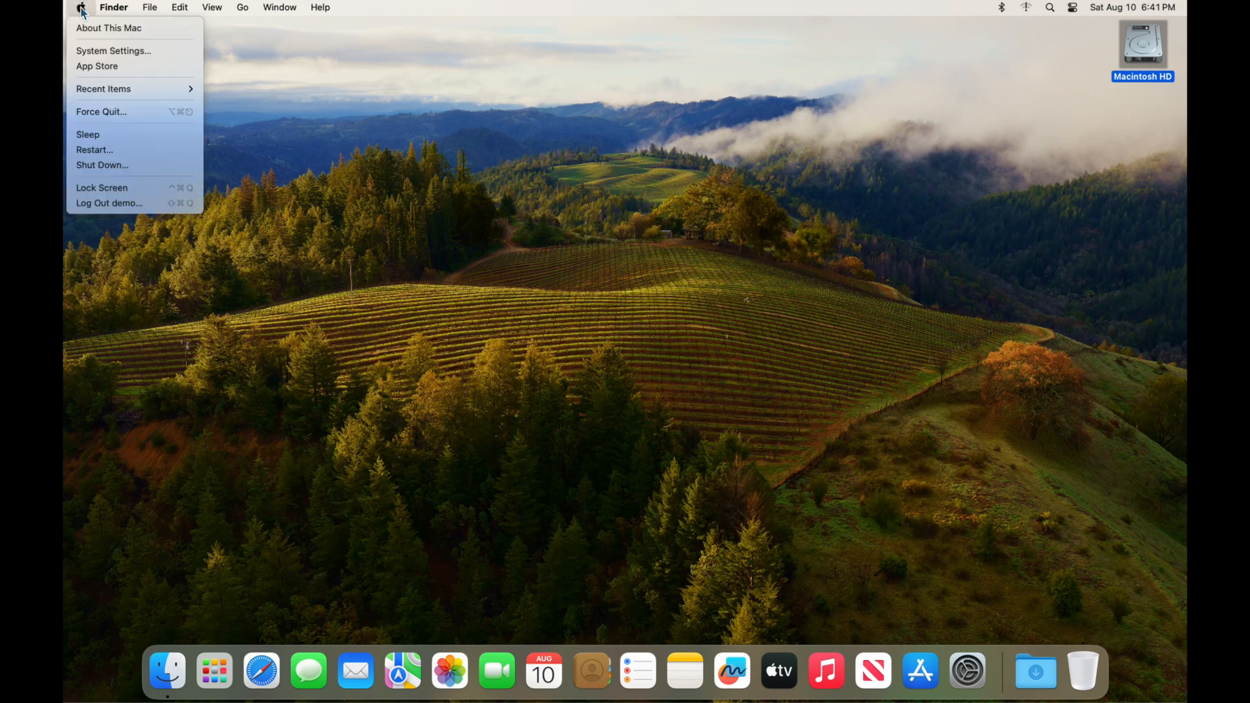
pyautogui.click(98, 51)
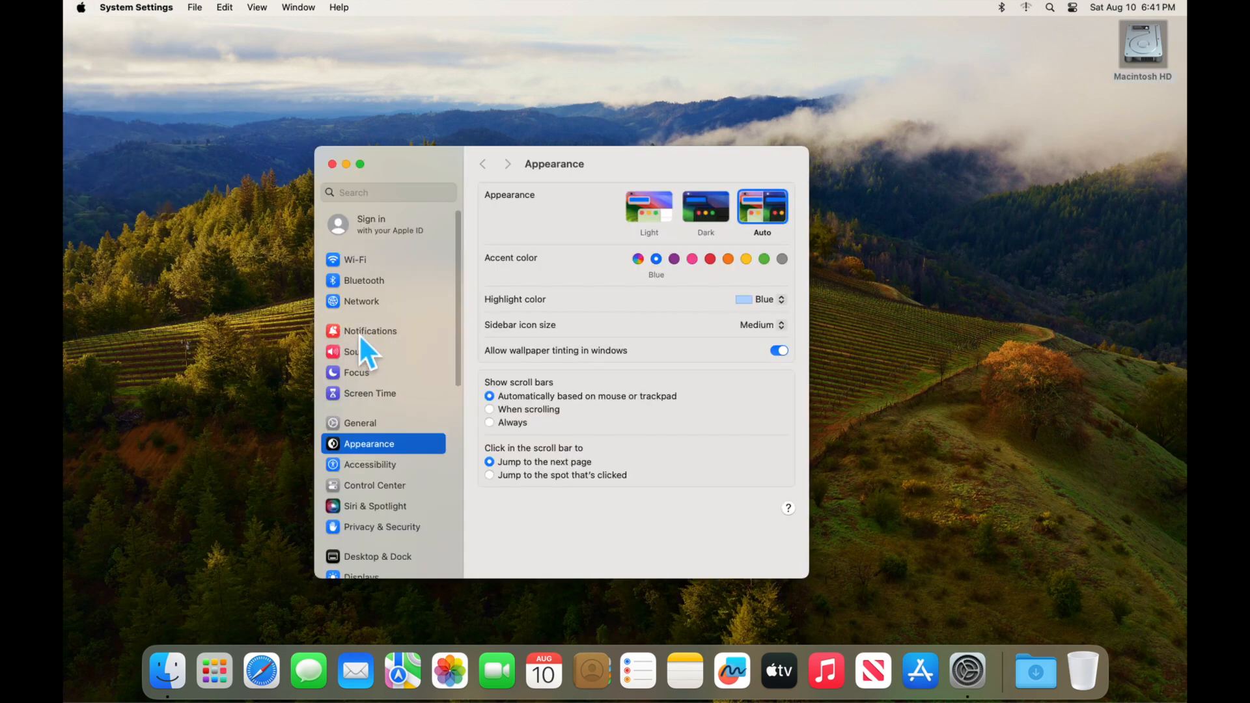
pyautogui.click(360, 335)
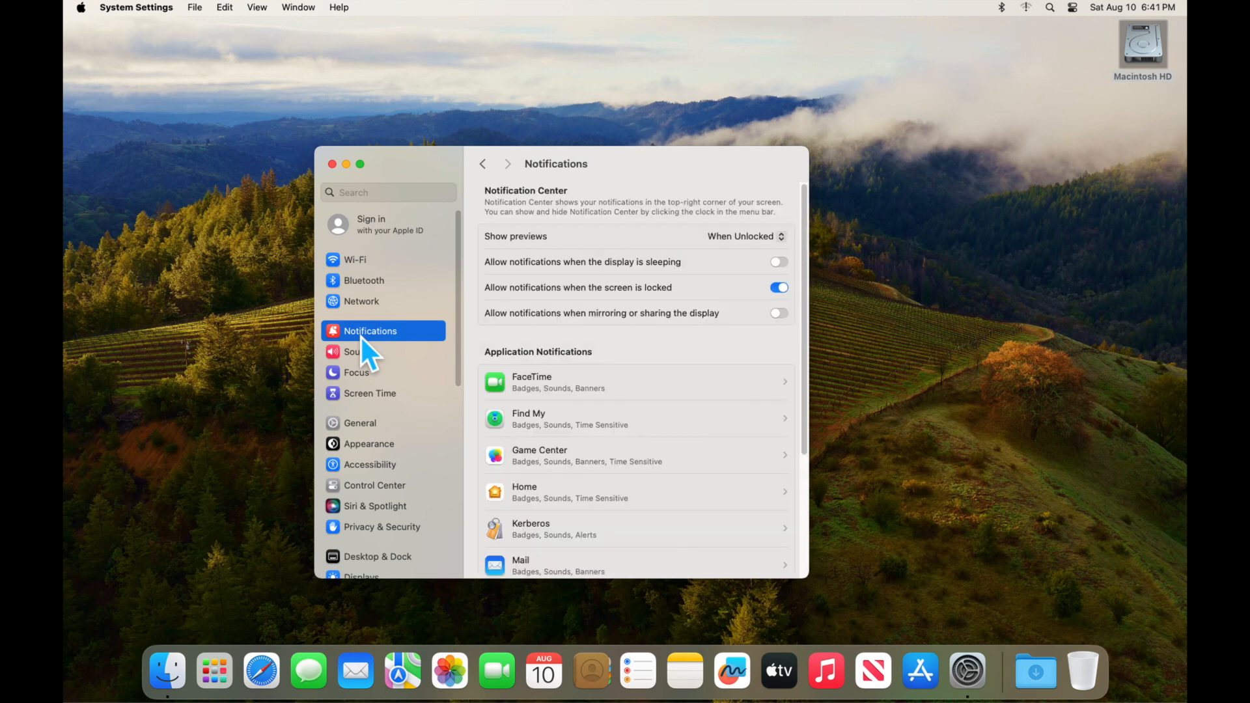
pyautogui.moveTo(663, 159); pyautogui.dragTo(651, 75)
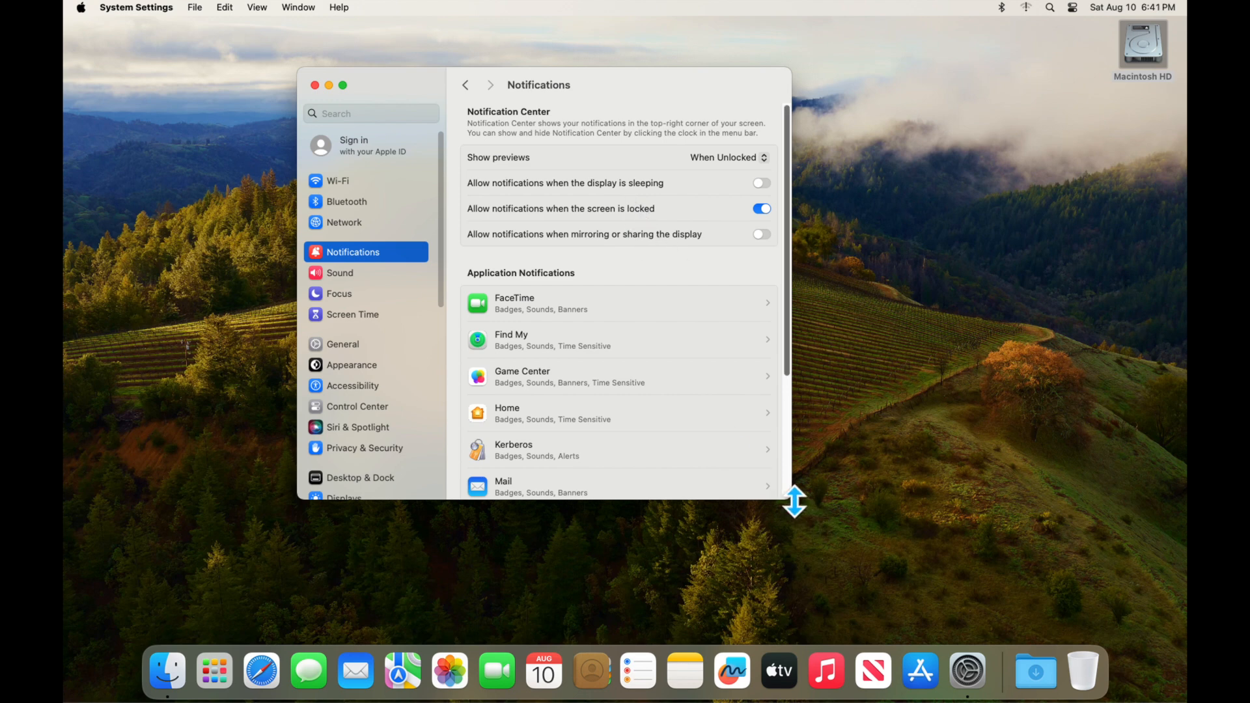
pyautogui.moveTo(792, 502); pyautogui.dragTo(789, 619)
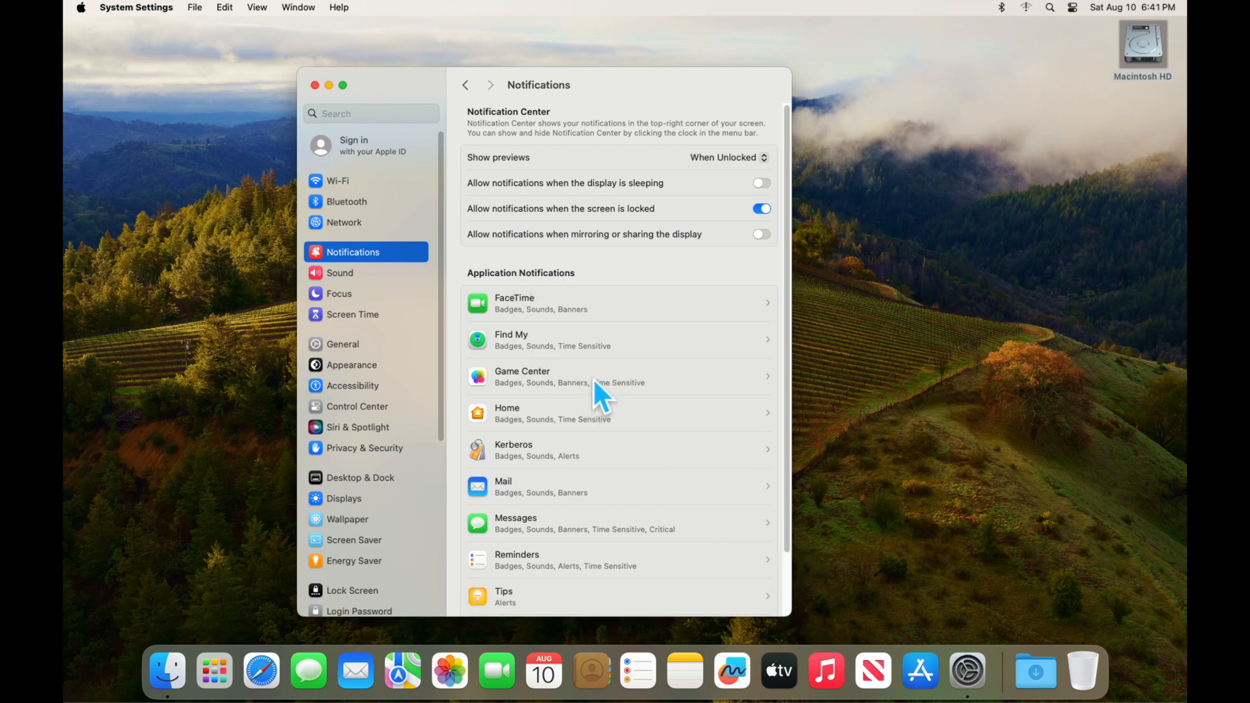
# Review the apps under Application Notifications and the available choices for showing notification previews.
pyautogui.scroll(-1, 593, 382)
pyautogui.scroll(-5, 594, 381)
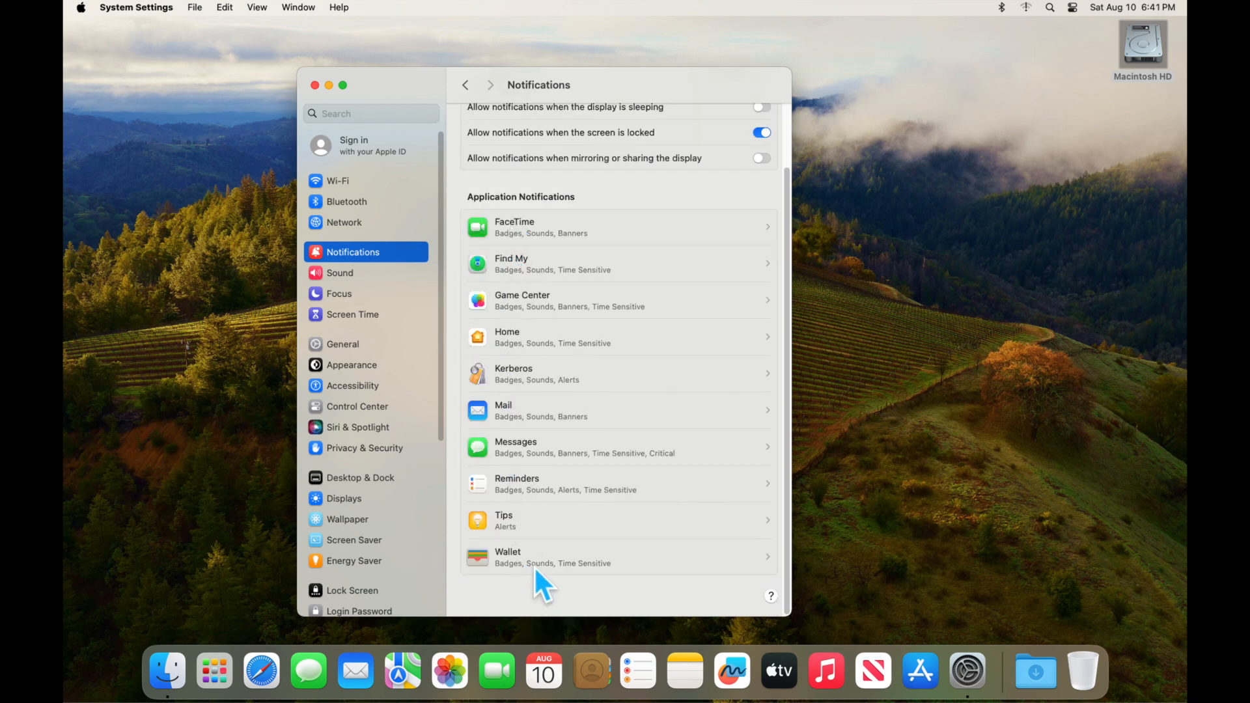
pyautogui.scroll(5, 584, 170)
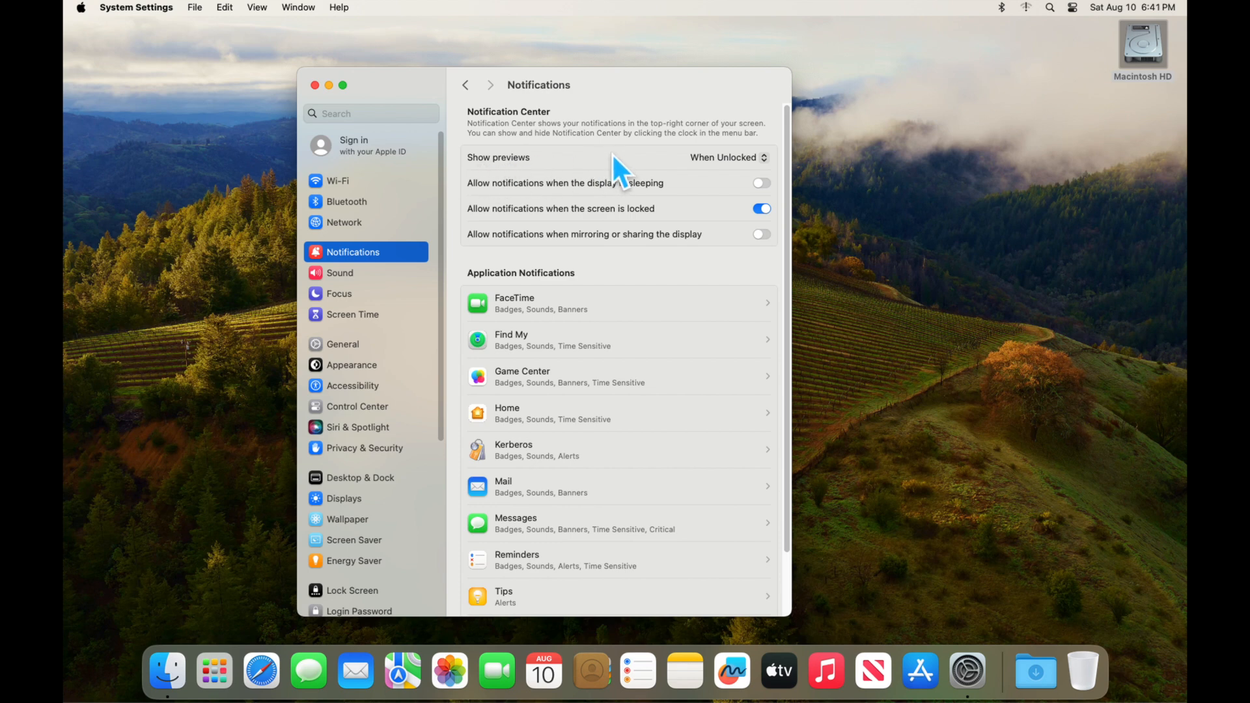
pyautogui.click(724, 158)
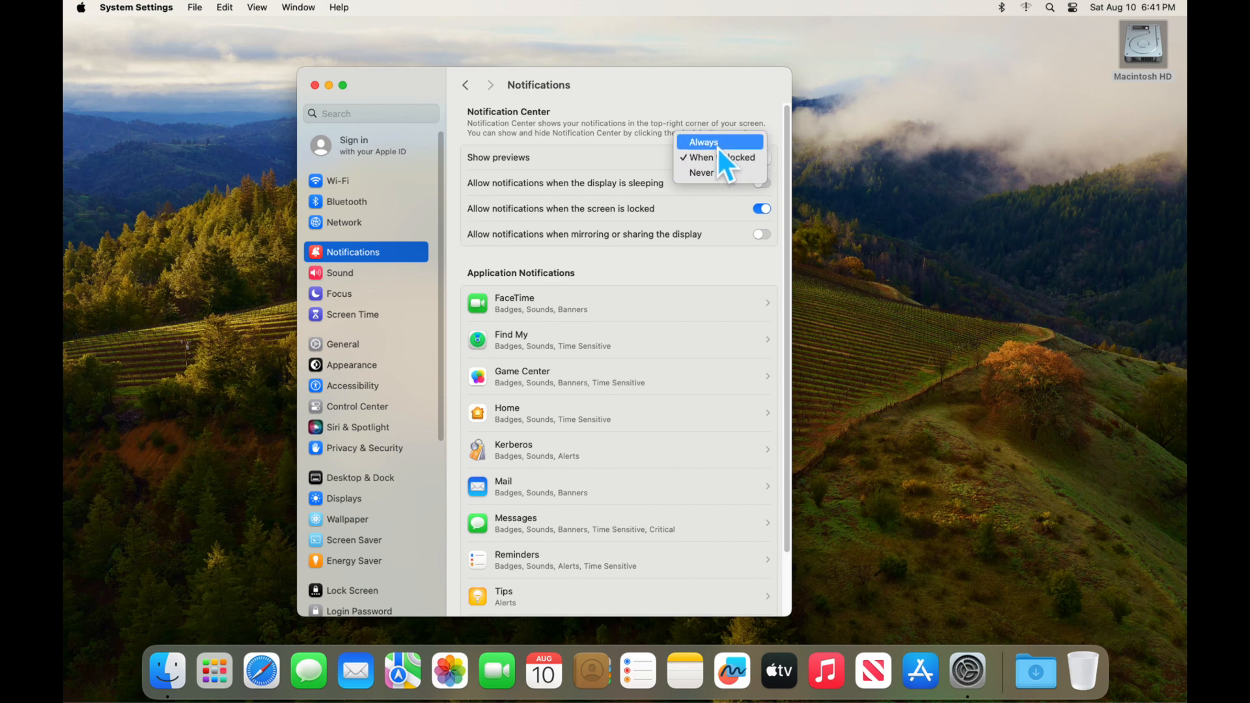
pyautogui.click(634, 159)
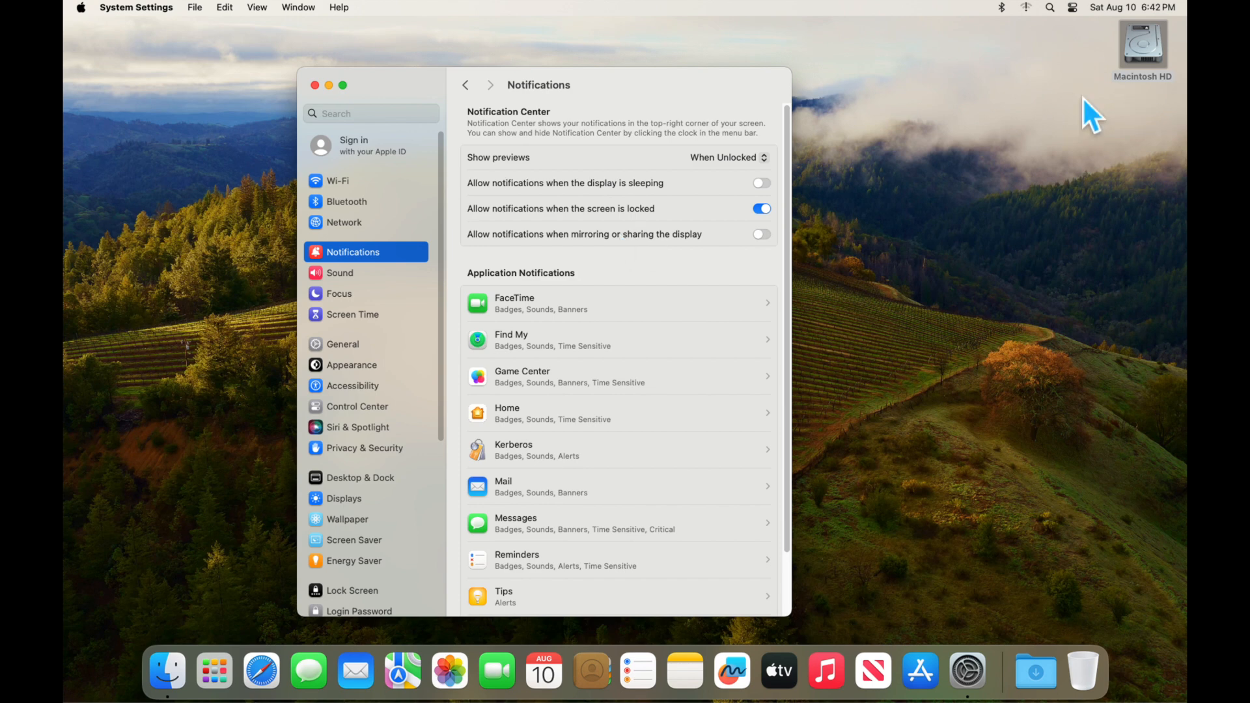
# Open FaceTime's notification settings and switch Allow notifications off and back on.
pyautogui.click(1082, 57)
pyautogui.click(1117, 88)
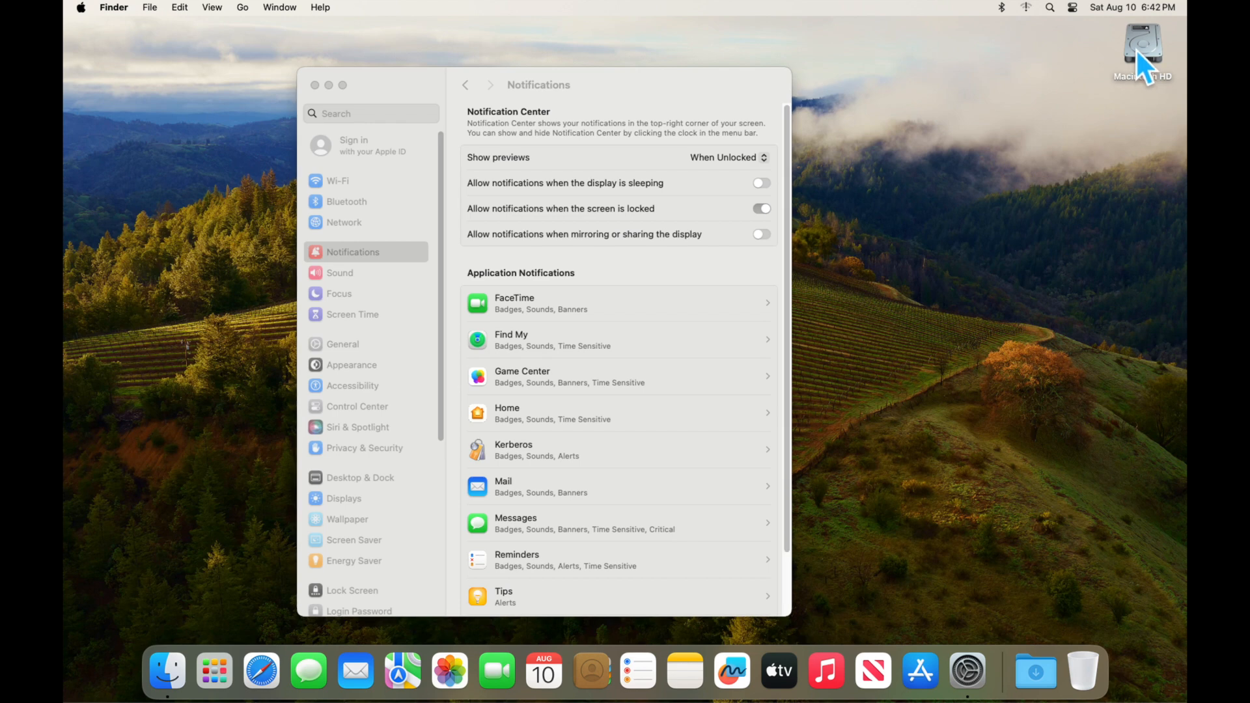
pyautogui.click(568, 269)
pyautogui.click(584, 309)
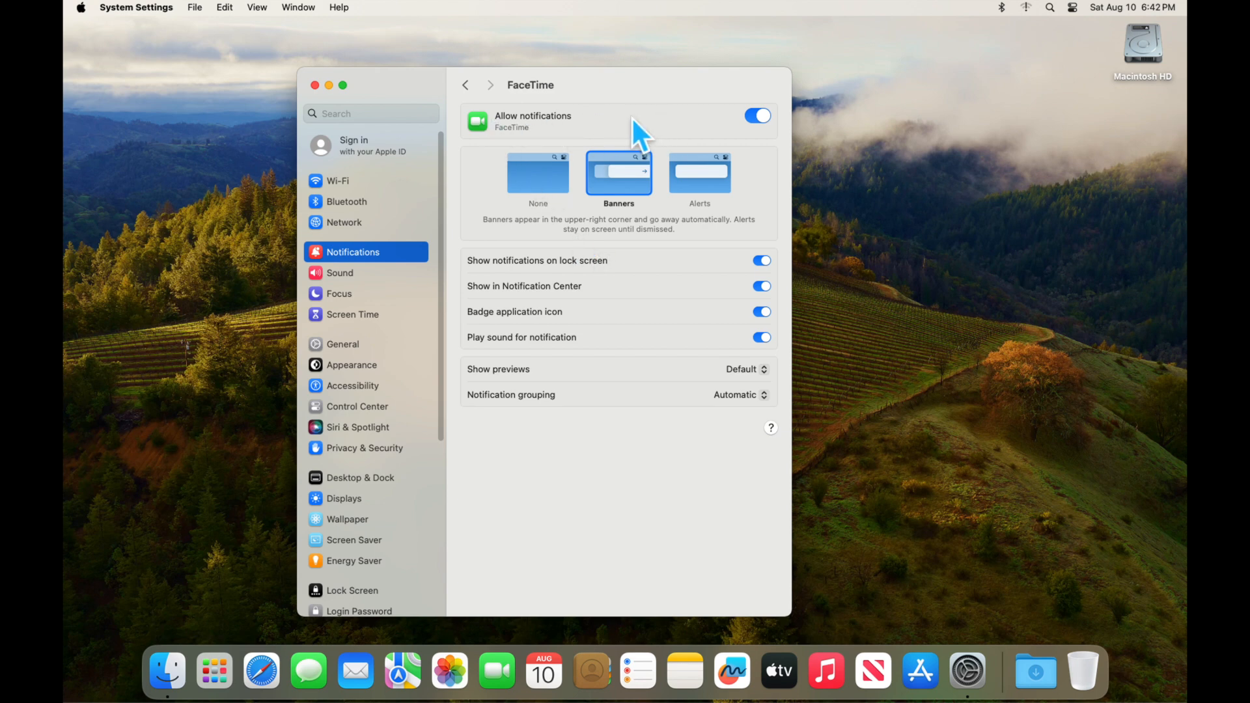
pyautogui.click(757, 117)
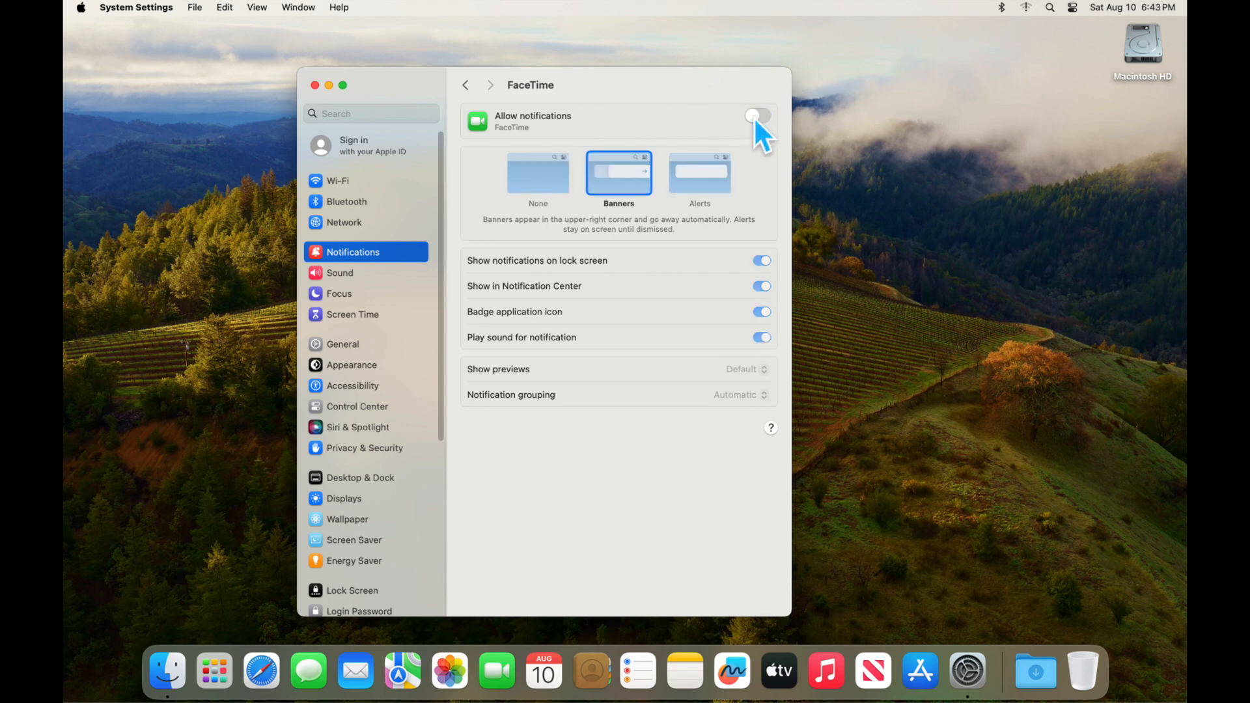
pyautogui.click(766, 118)
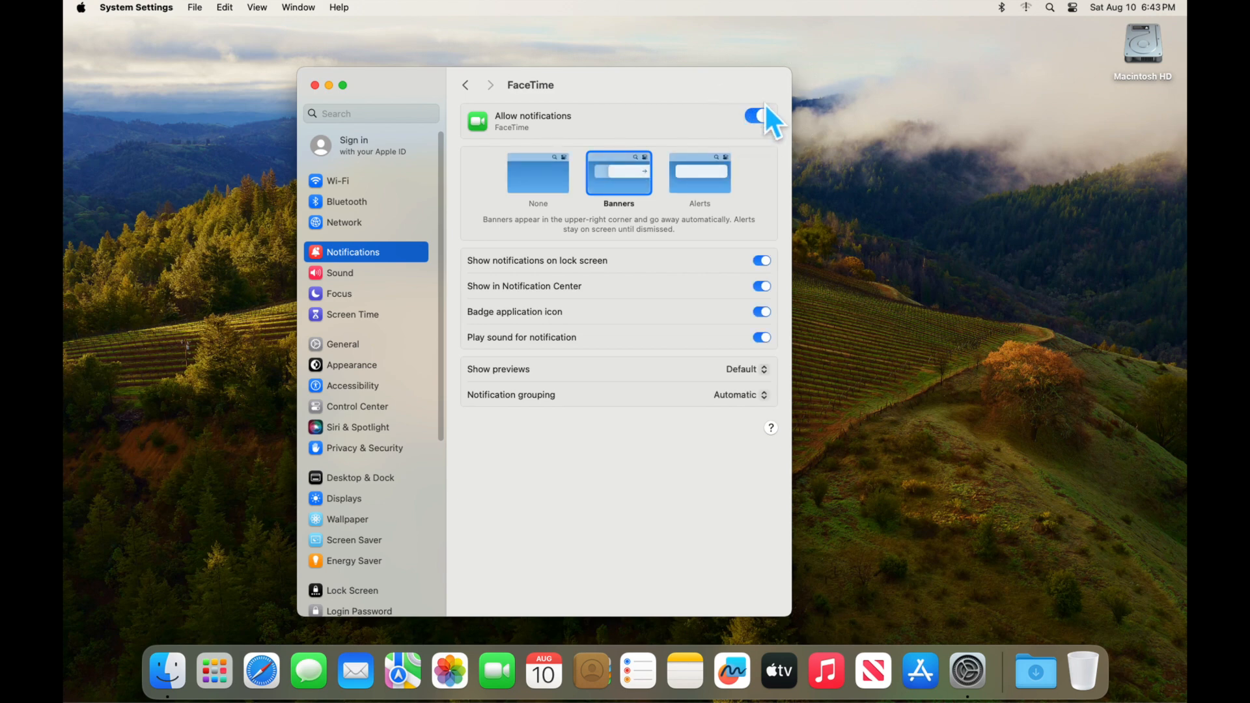
# Try the None and Banners styles for FaceTime notifications, set the style to Alerts, and keep Show previews at Default.
pyautogui.click(549, 176)
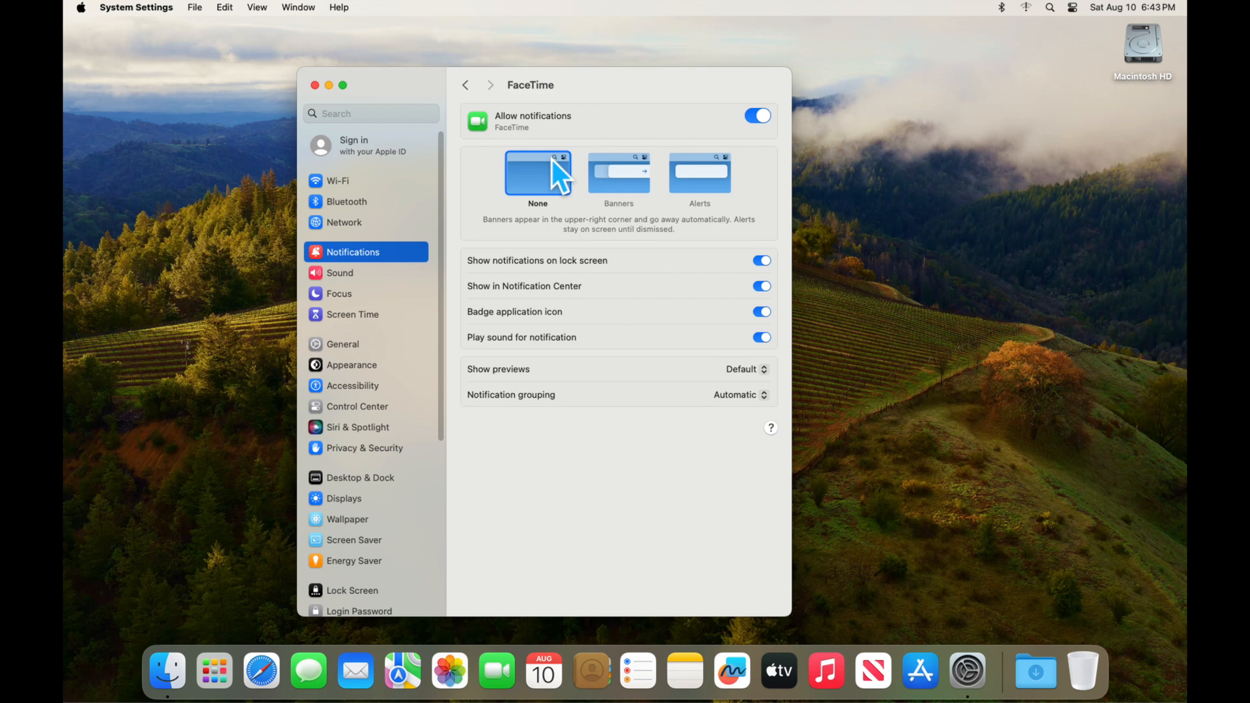
pyautogui.click(611, 168)
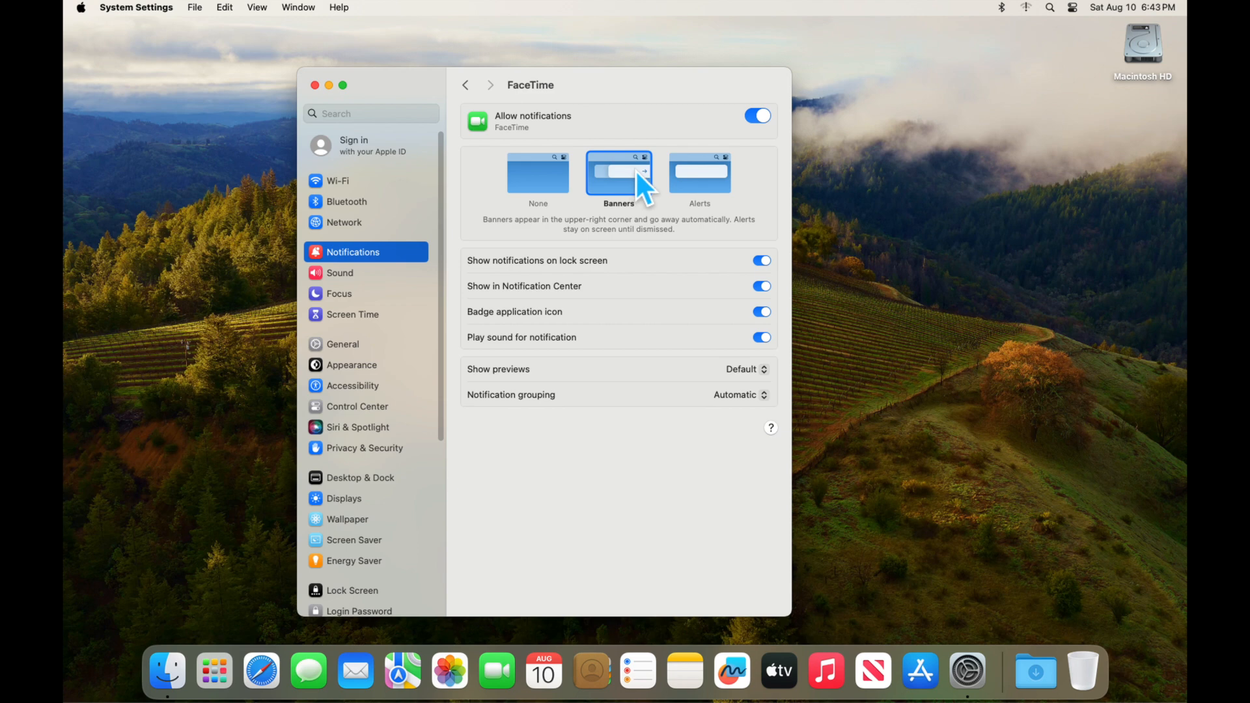
pyautogui.click(700, 176)
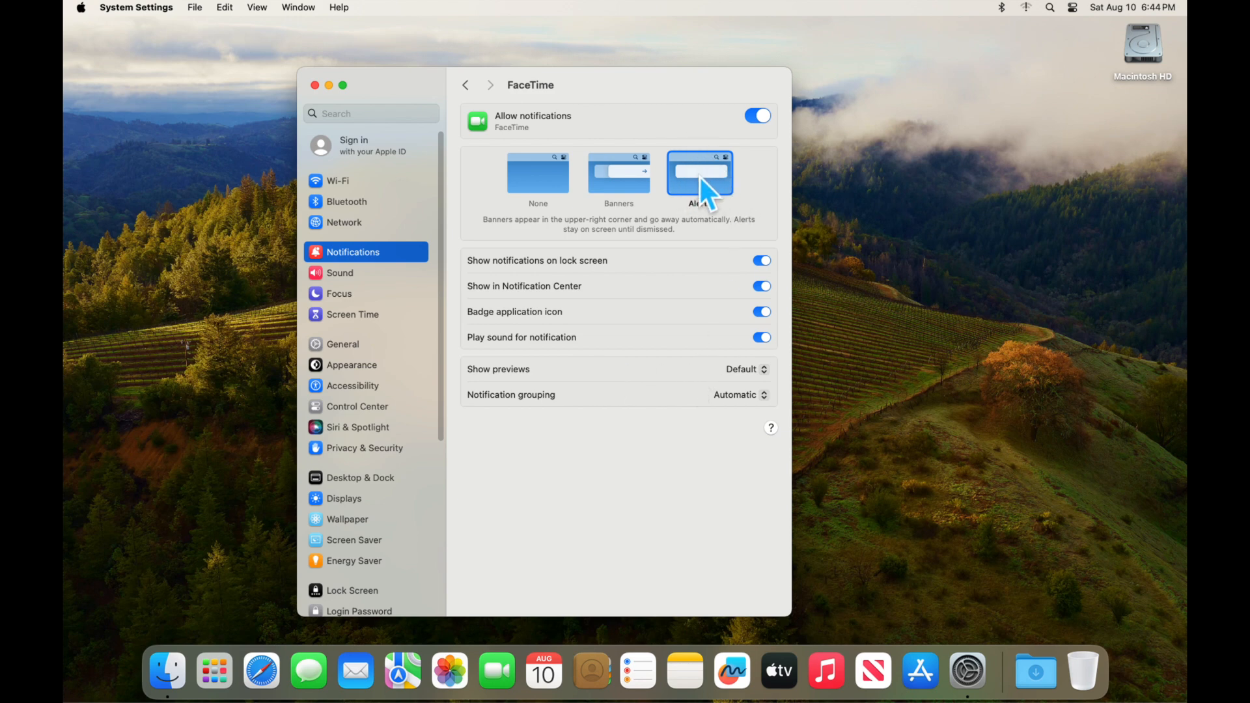
pyautogui.click(749, 370)
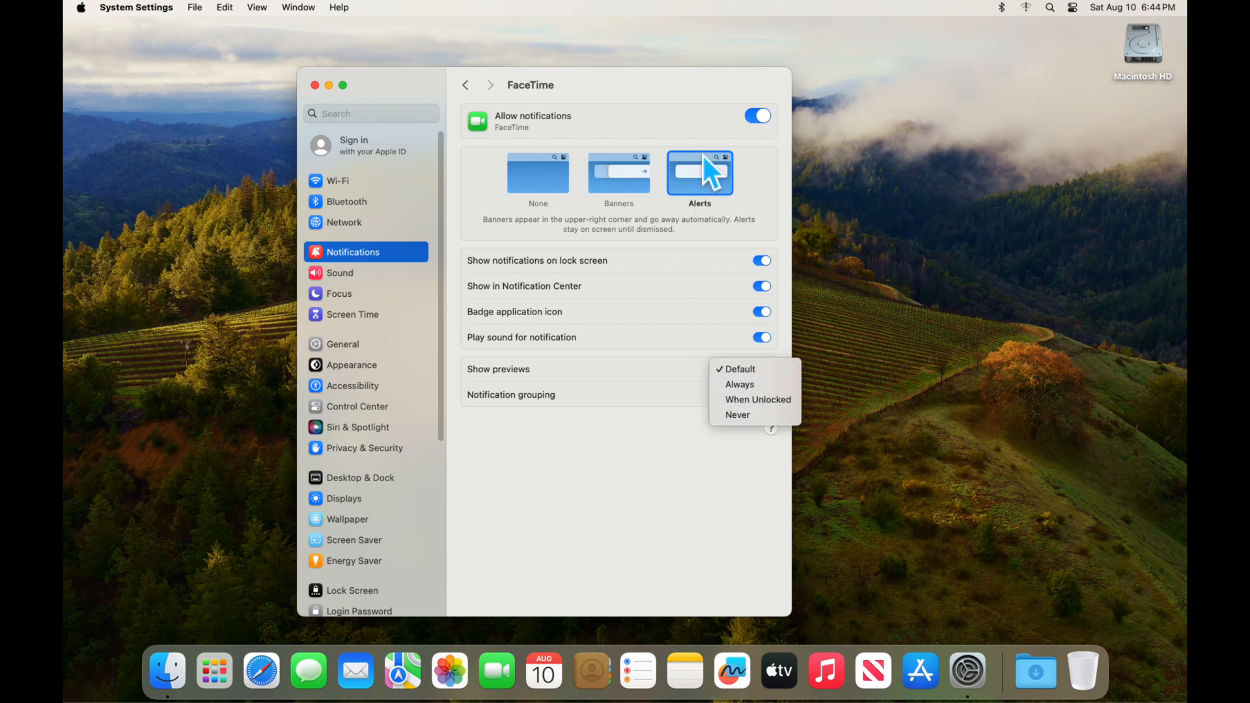
pyautogui.click(754, 369)
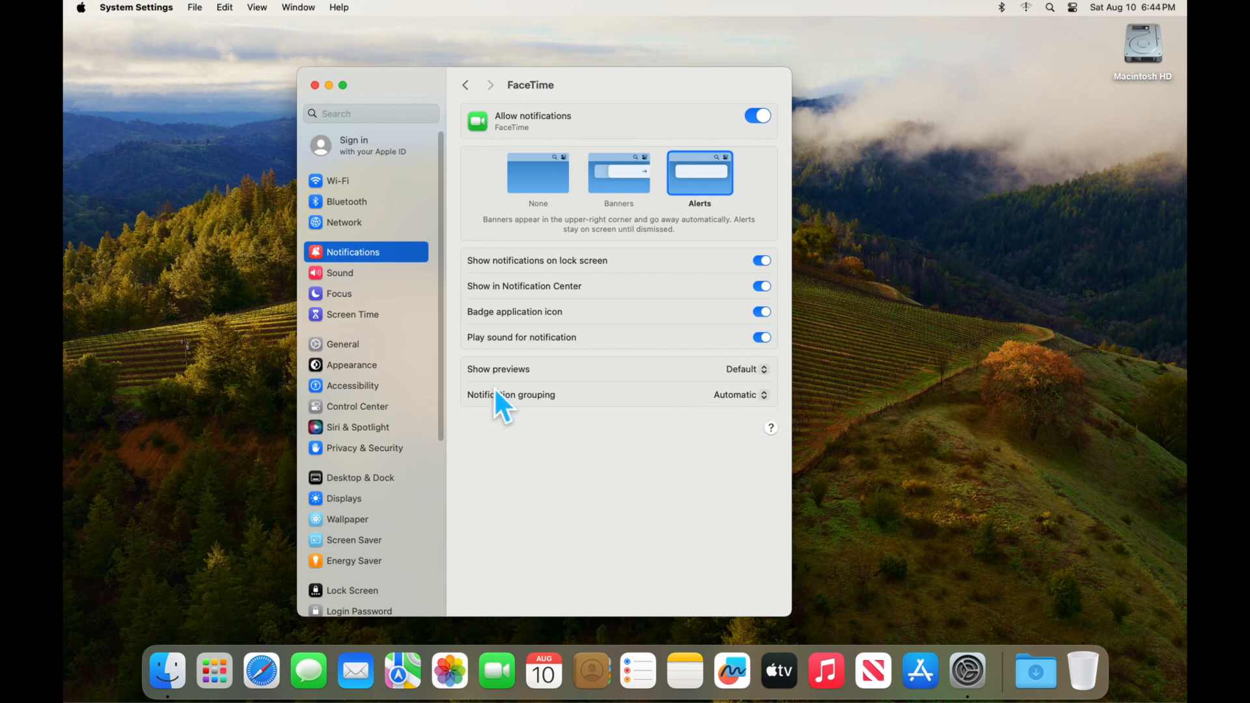
# Review FaceTime's notification grouping choices, keep Automatic, and open Mail's settings from the Application Notifications list.
pyautogui.click(740, 394)
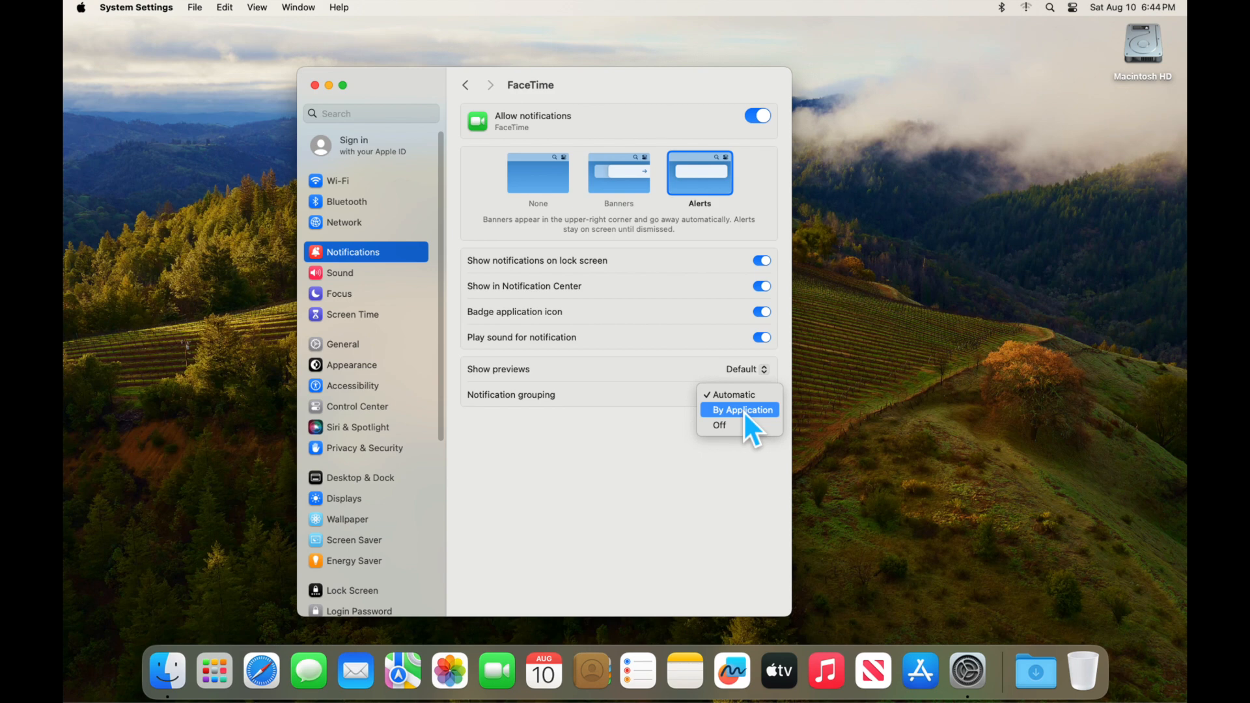
pyautogui.click(642, 414)
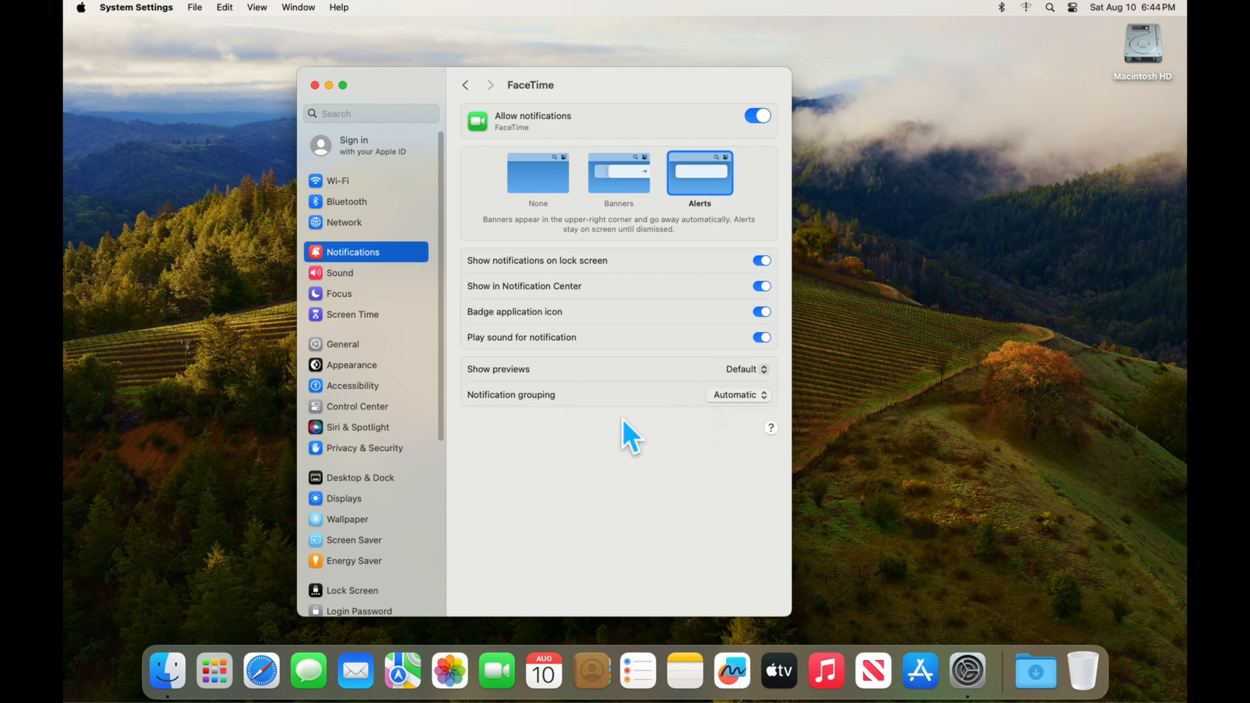
pyautogui.click(466, 86)
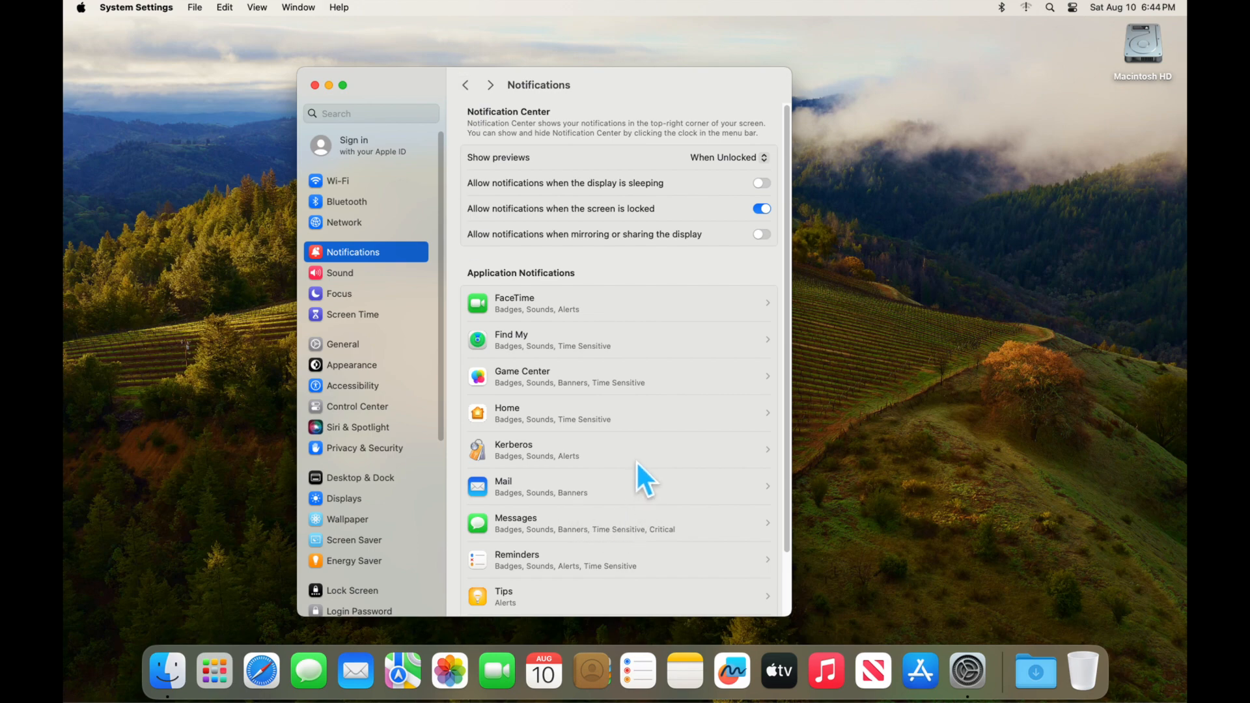
pyautogui.scroll(-1, 635, 459)
pyautogui.click(530, 486)
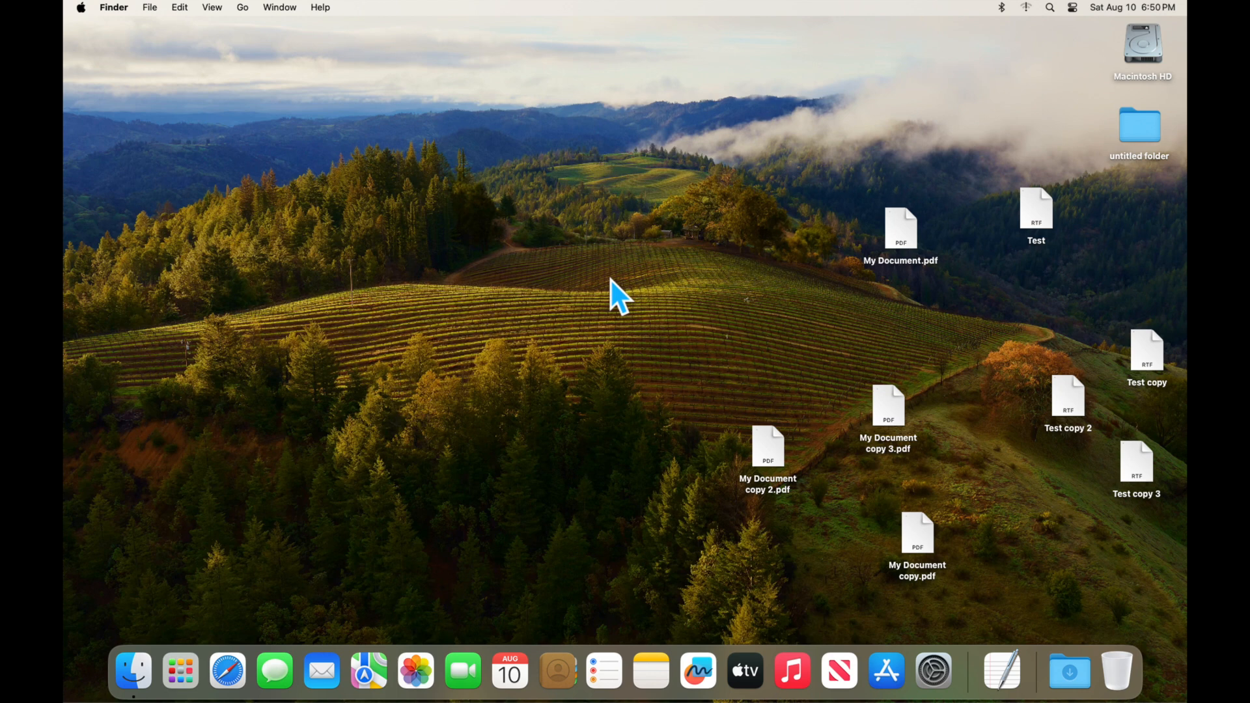
# Turn on Use Stacks for the desktop files and capture two partial screenshots of the central desktop area.
pyautogui.rightClick(568, 289)
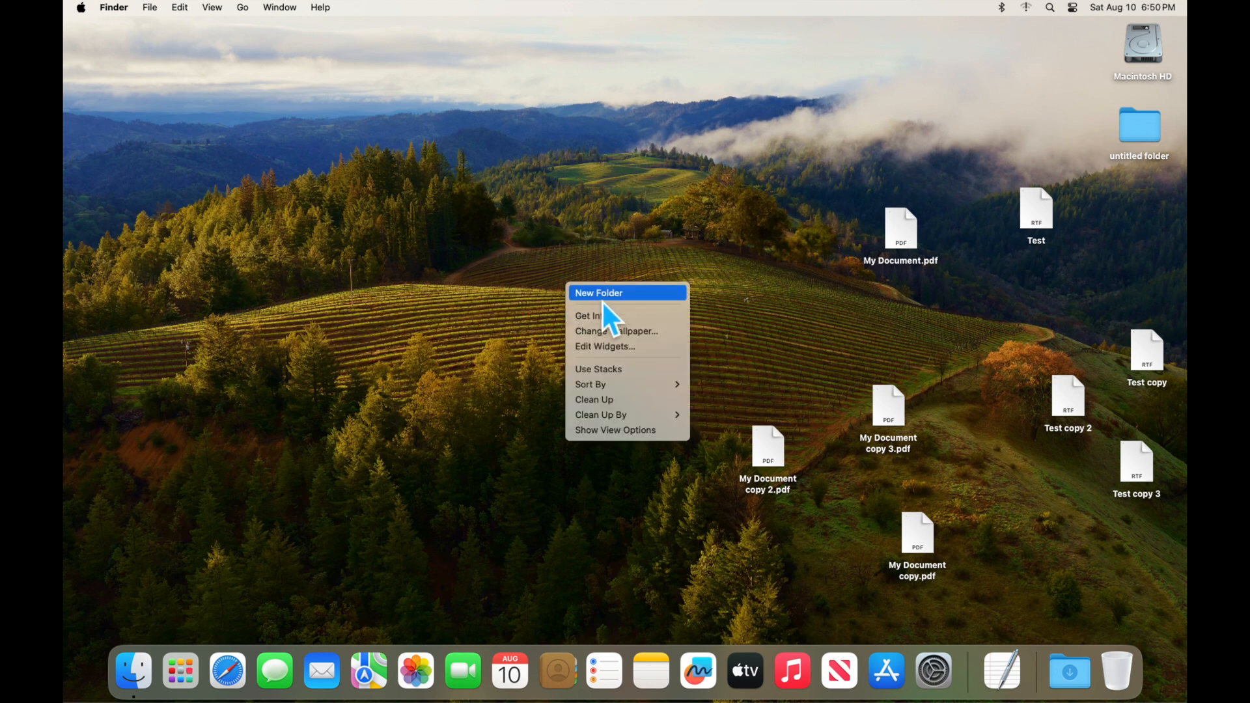
pyautogui.click(606, 369)
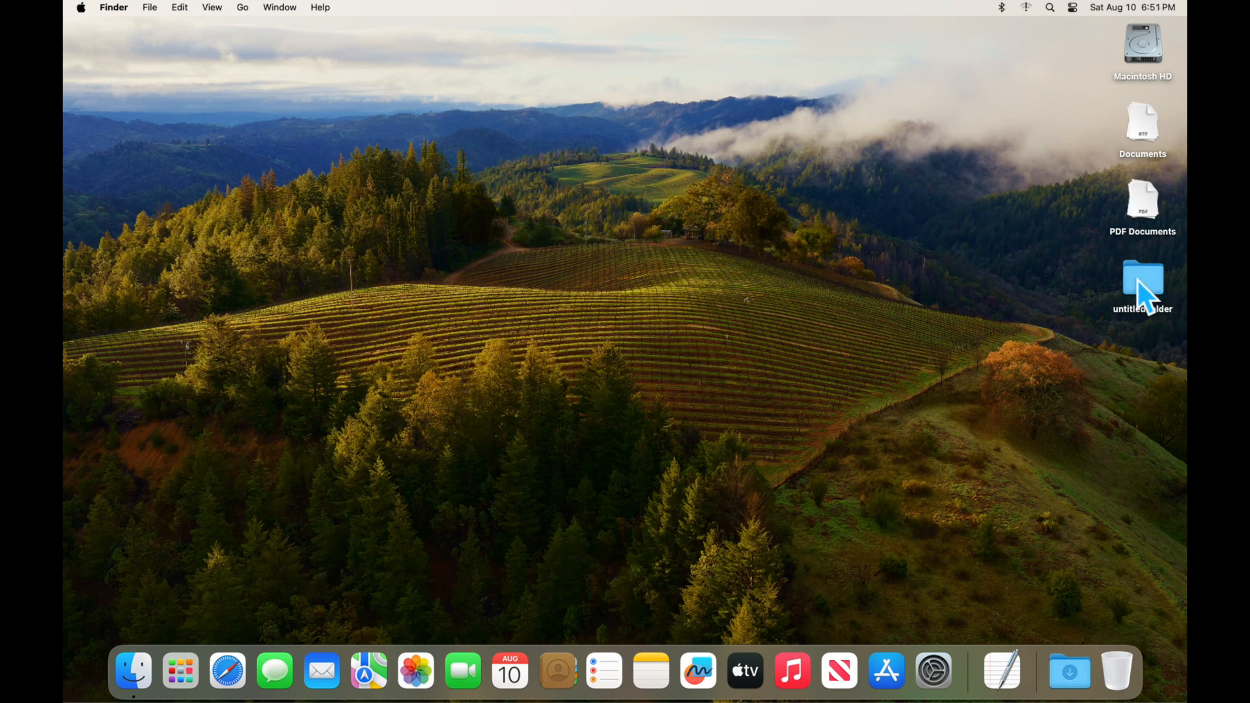
pyautogui.moveTo(459, 181); pyautogui.dragTo(813, 472)
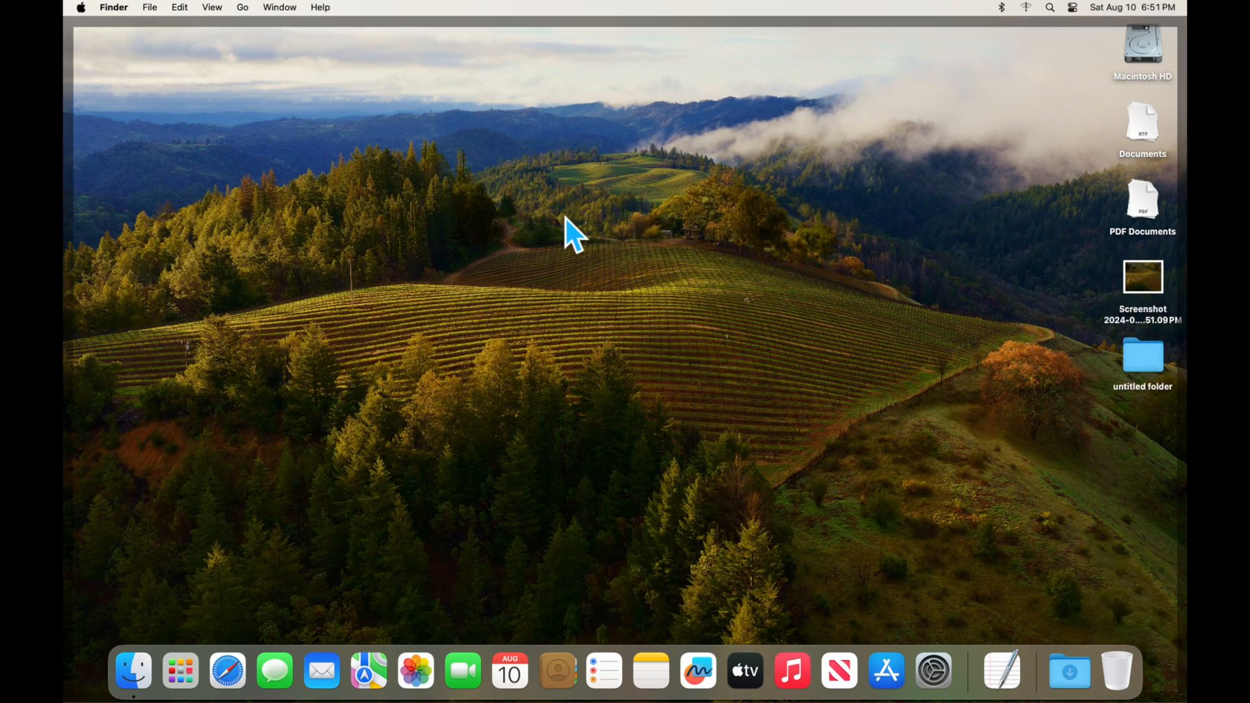
pyautogui.moveTo(364, 153); pyautogui.dragTo(850, 502)
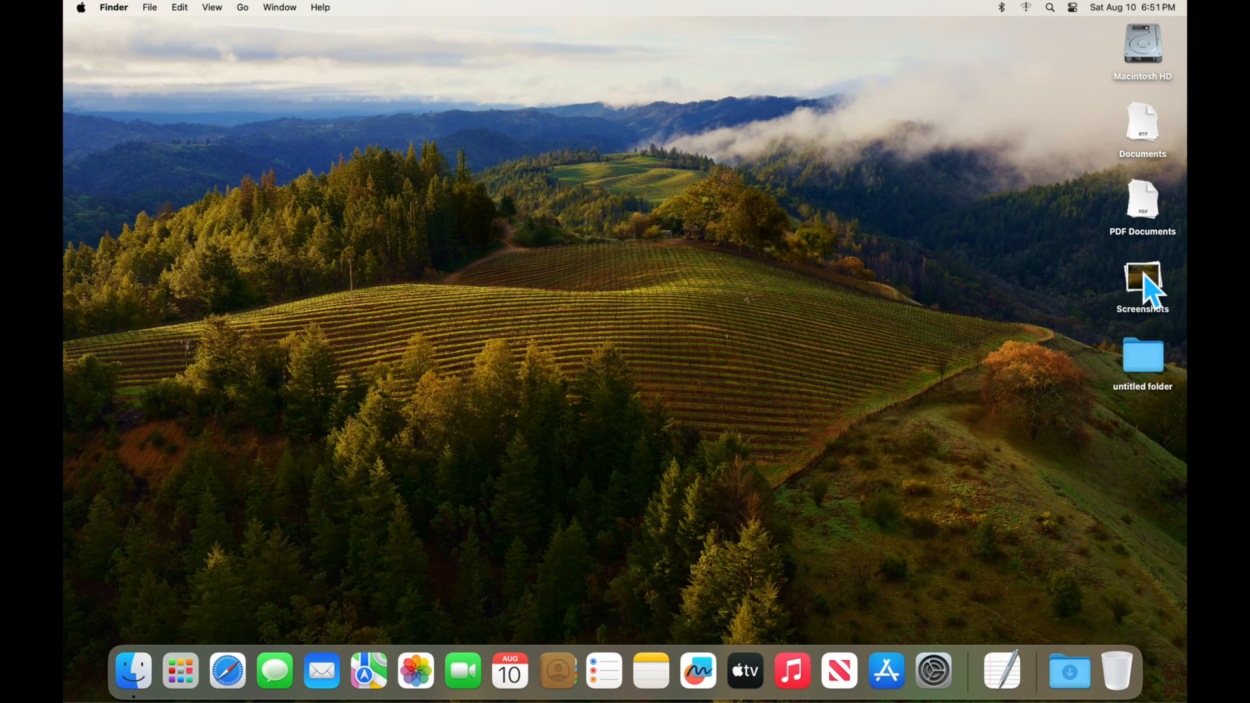
# Expand the Screenshots, PDF Documents and Documents stacks on the desktop to view their files, and collapse them again.
pyautogui.click(1146, 283)
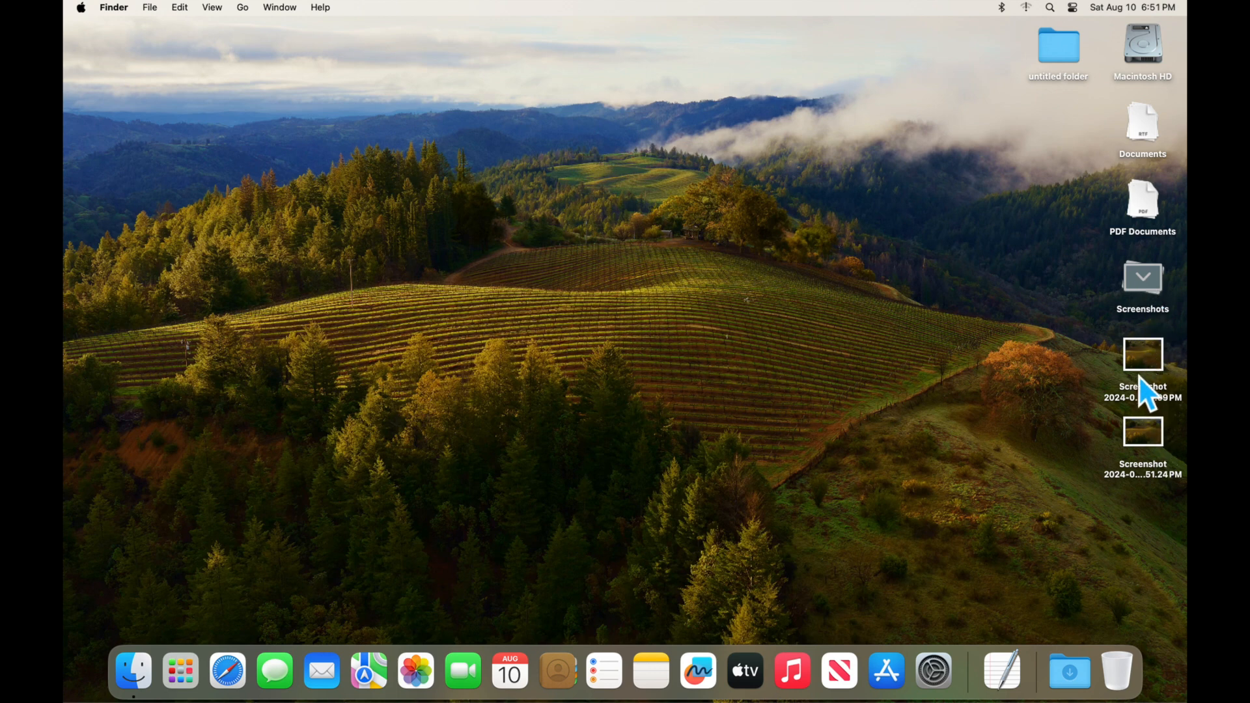
pyautogui.click(1146, 202)
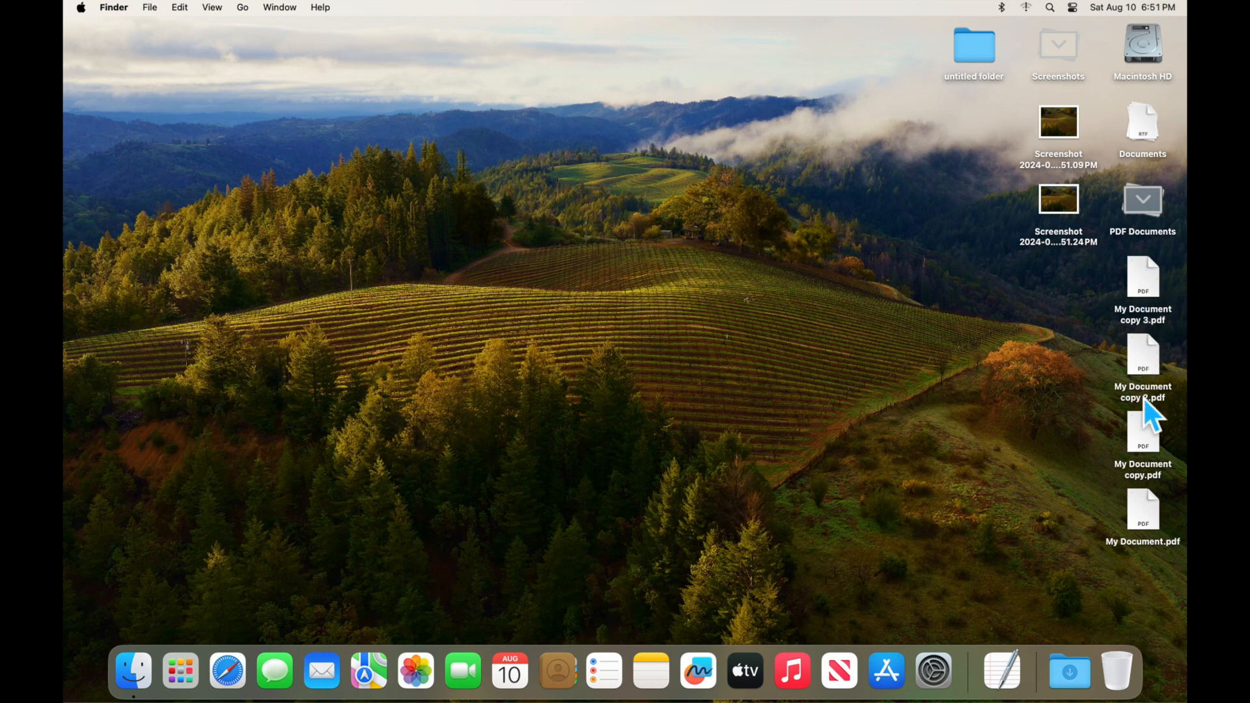
pyautogui.click(1143, 123)
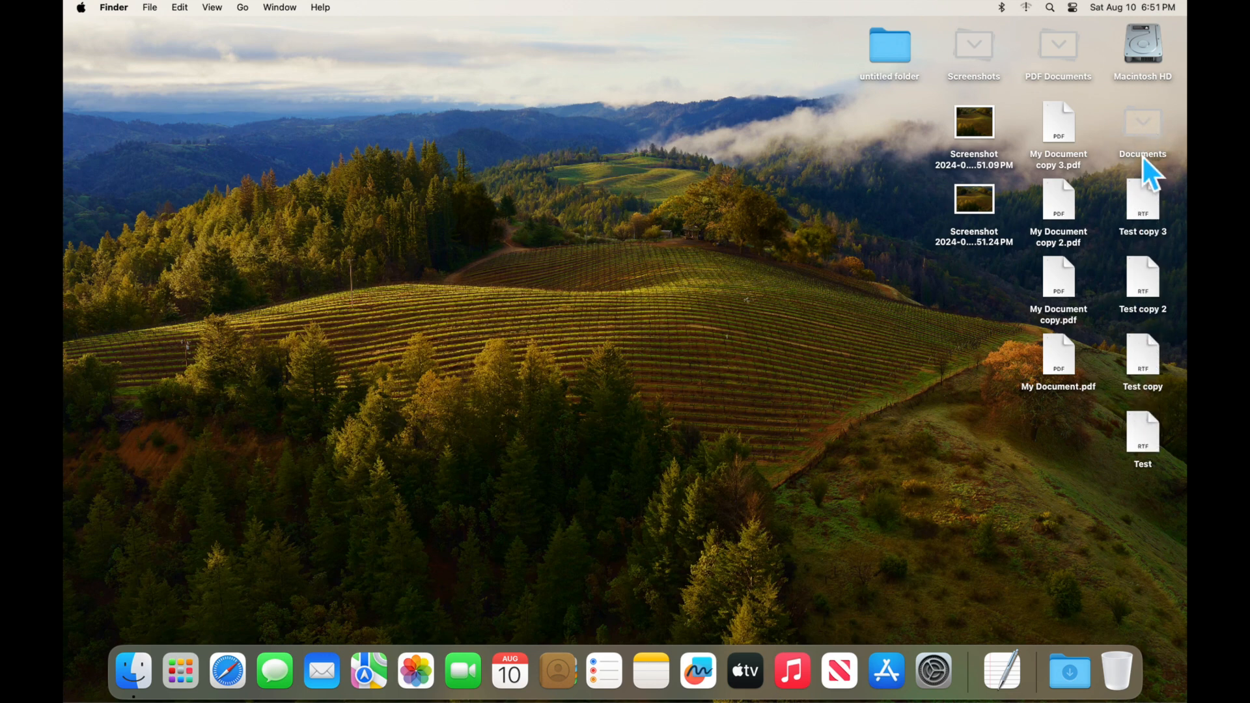
pyautogui.click(1149, 123)
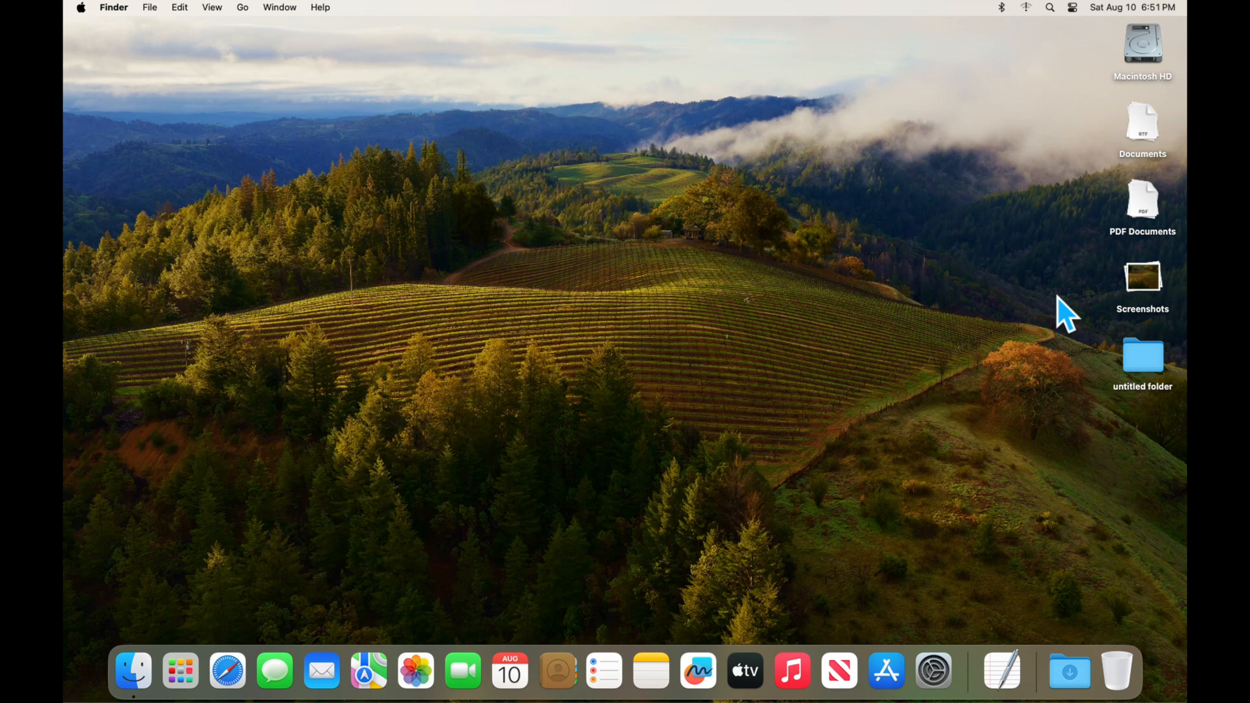
# Group the desktop stacks by Date Created, and expand and collapse the Today stack.
pyautogui.rightClick(587, 255)
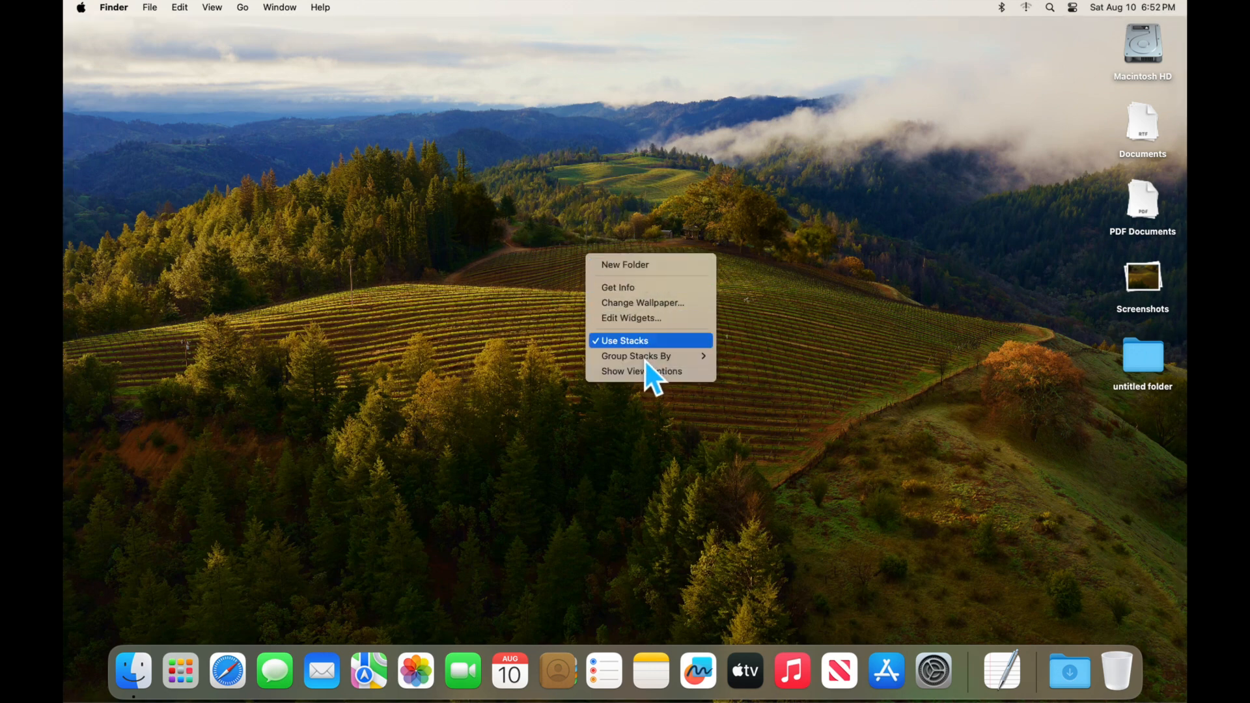
pyautogui.moveTo(646, 362)
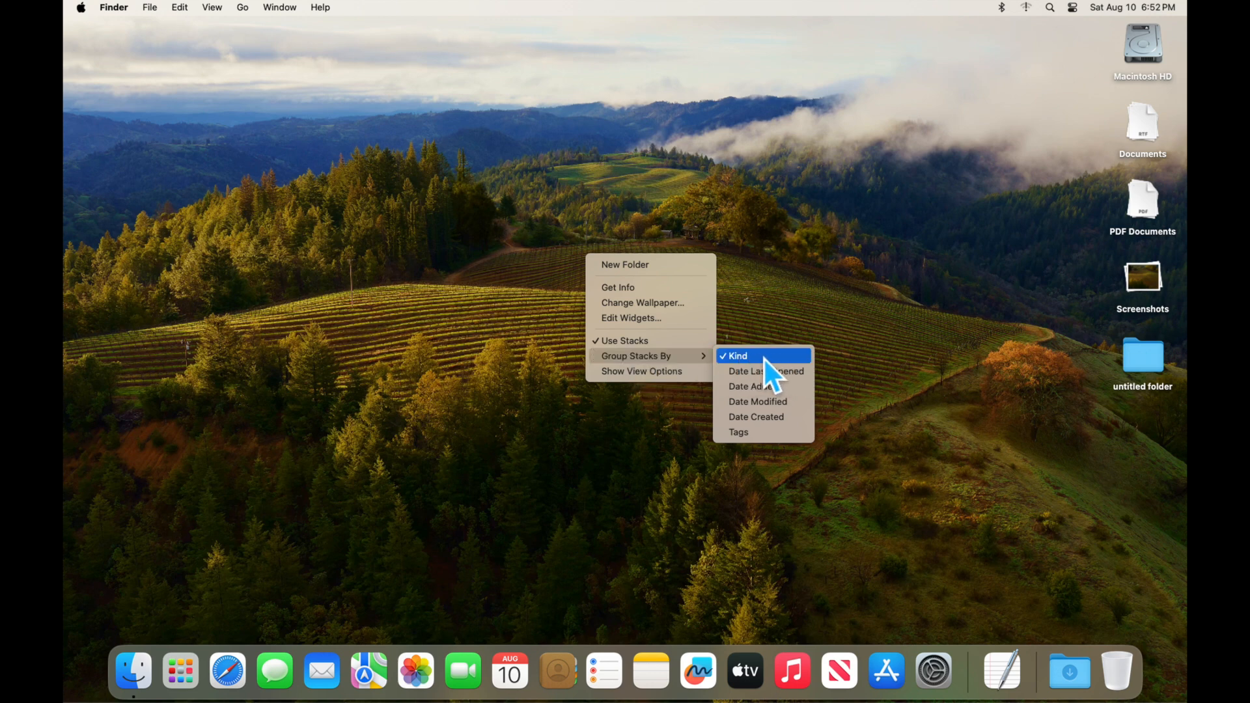
pyautogui.click(772, 418)
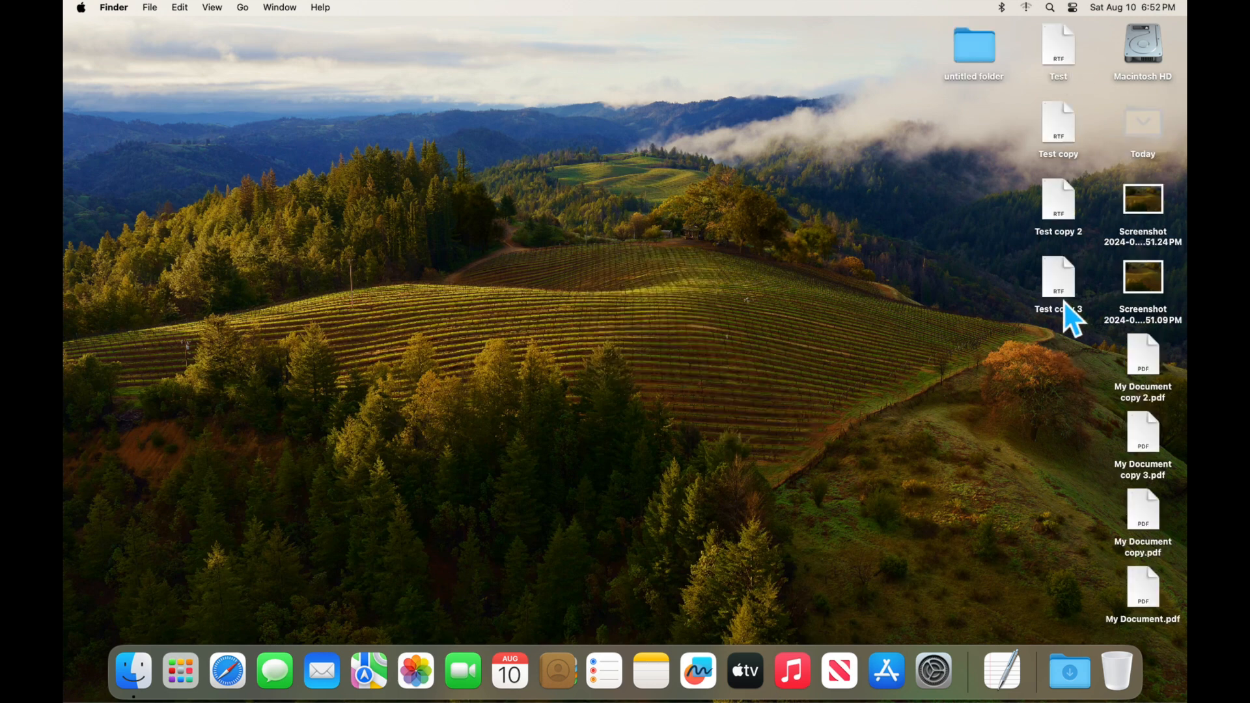
pyautogui.click(1143, 123)
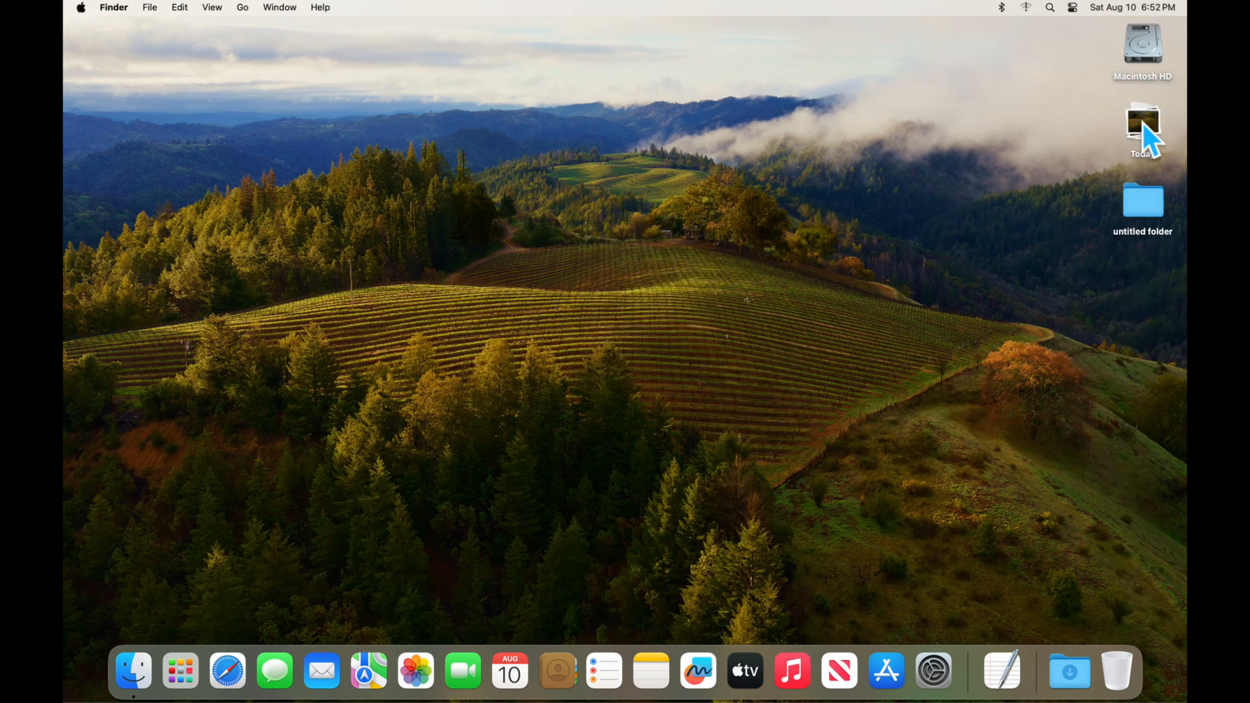
pyautogui.click(1148, 128)
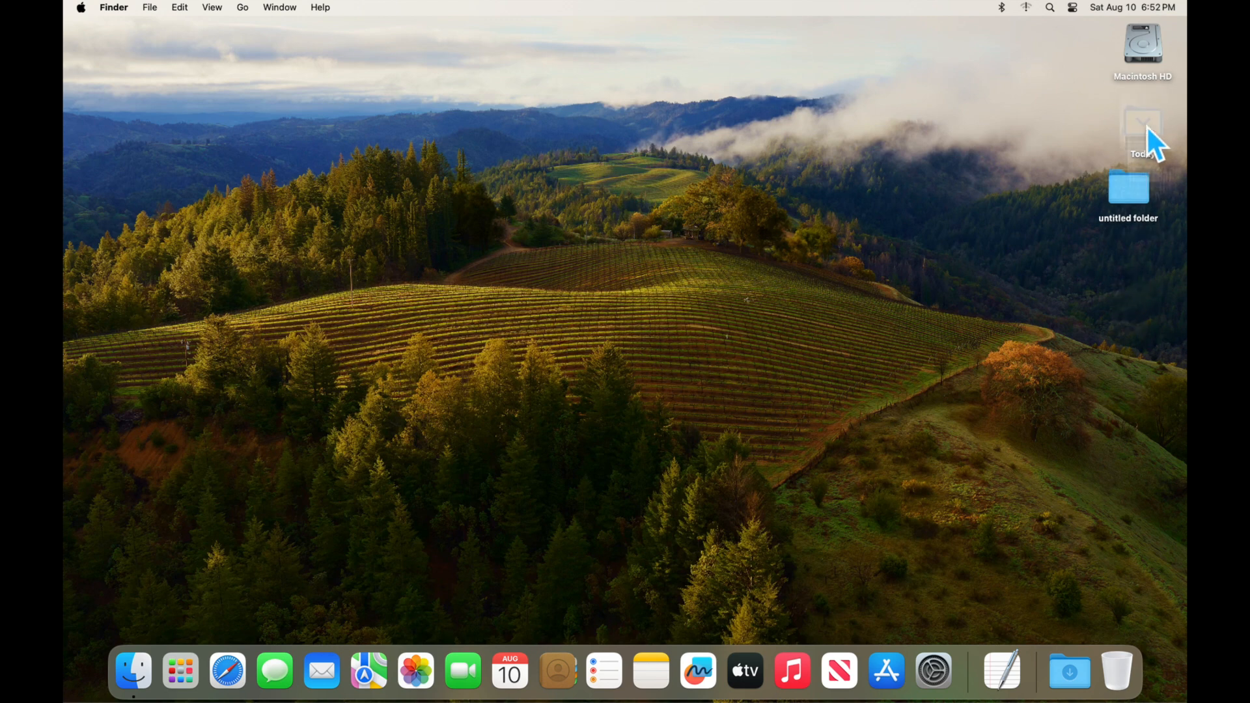
# Set the desktop stacks to be grouped by Kind.
pyautogui.rightClick(554, 294)
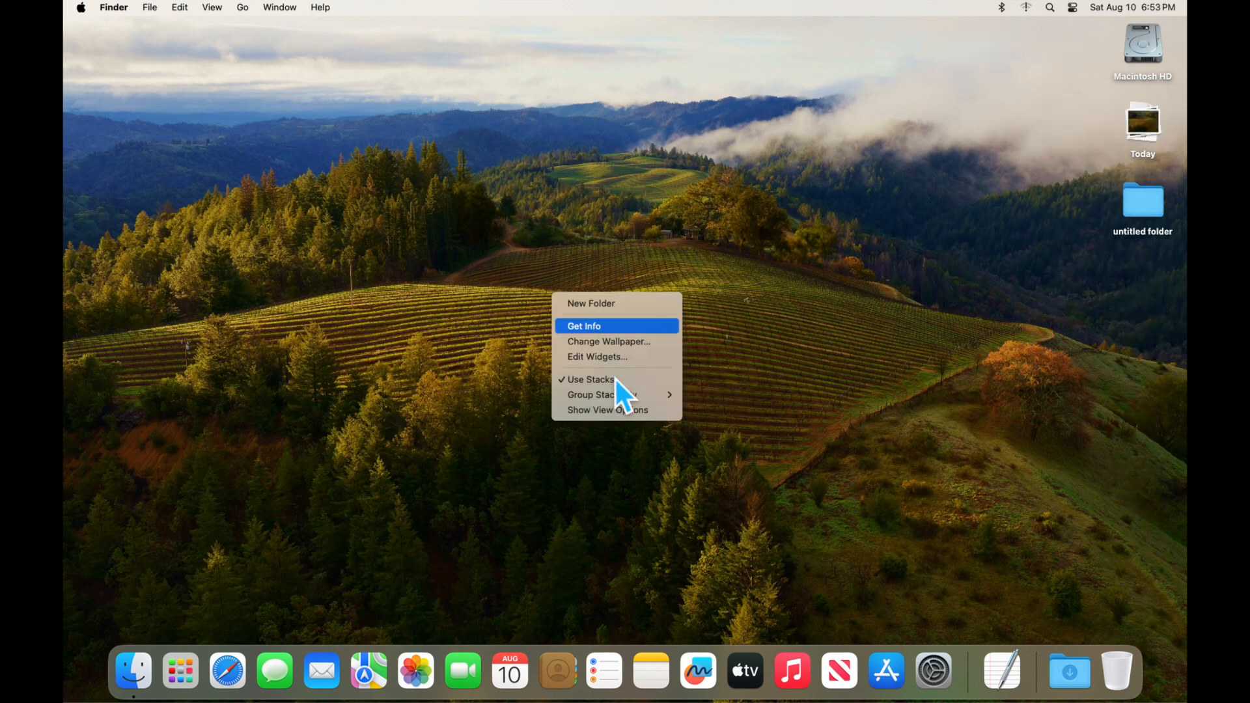
pyautogui.moveTo(612, 394)
pyautogui.click(733, 397)
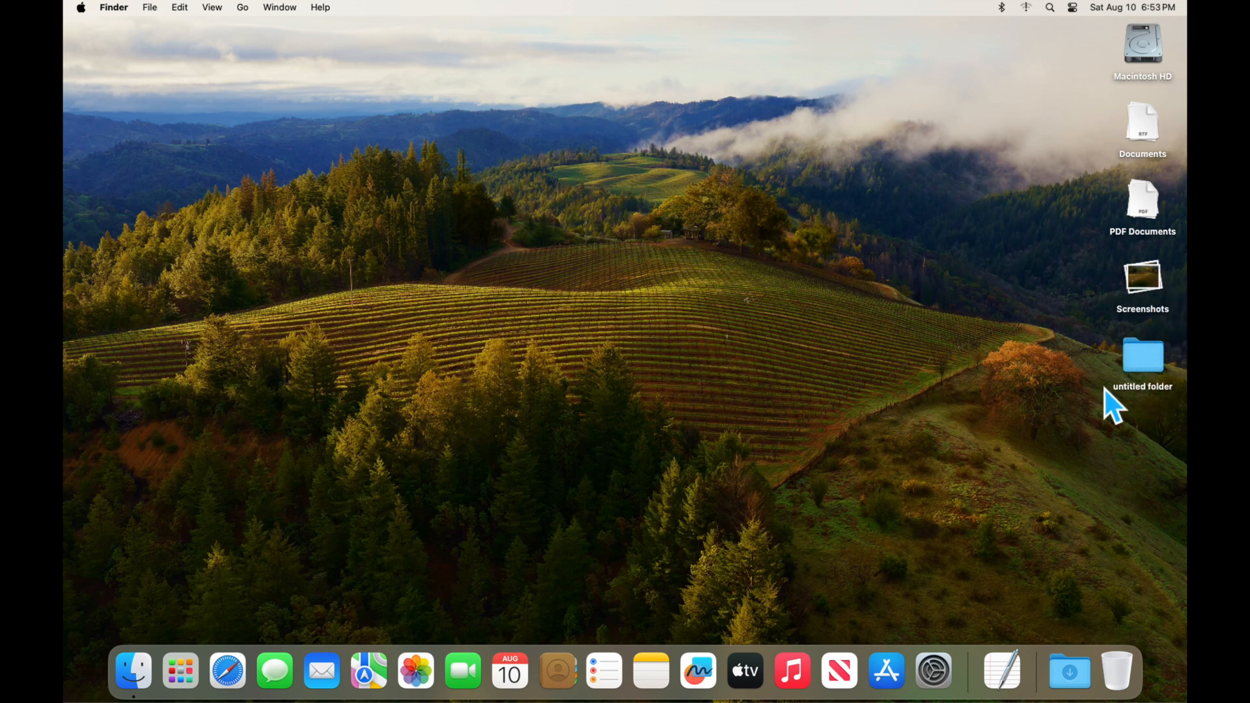
# Create a new folder on the desktop and name it Test.
pyautogui.rightClick(514, 299)
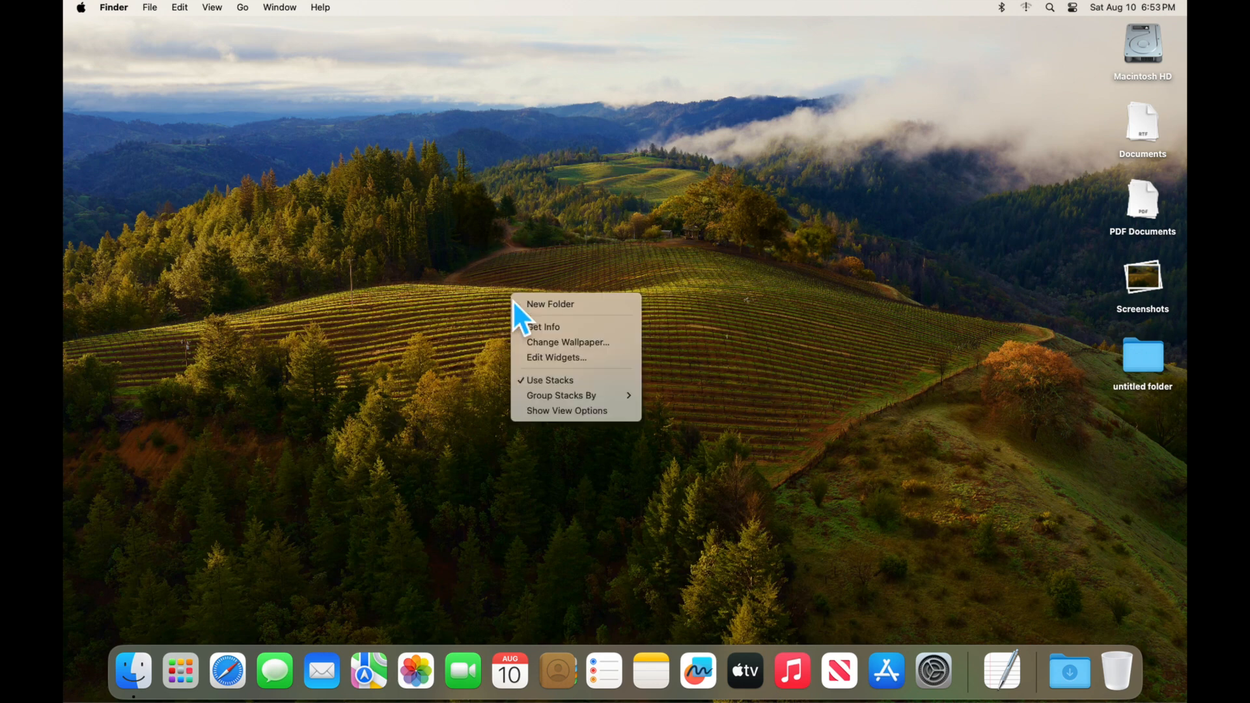
pyautogui.click(571, 305)
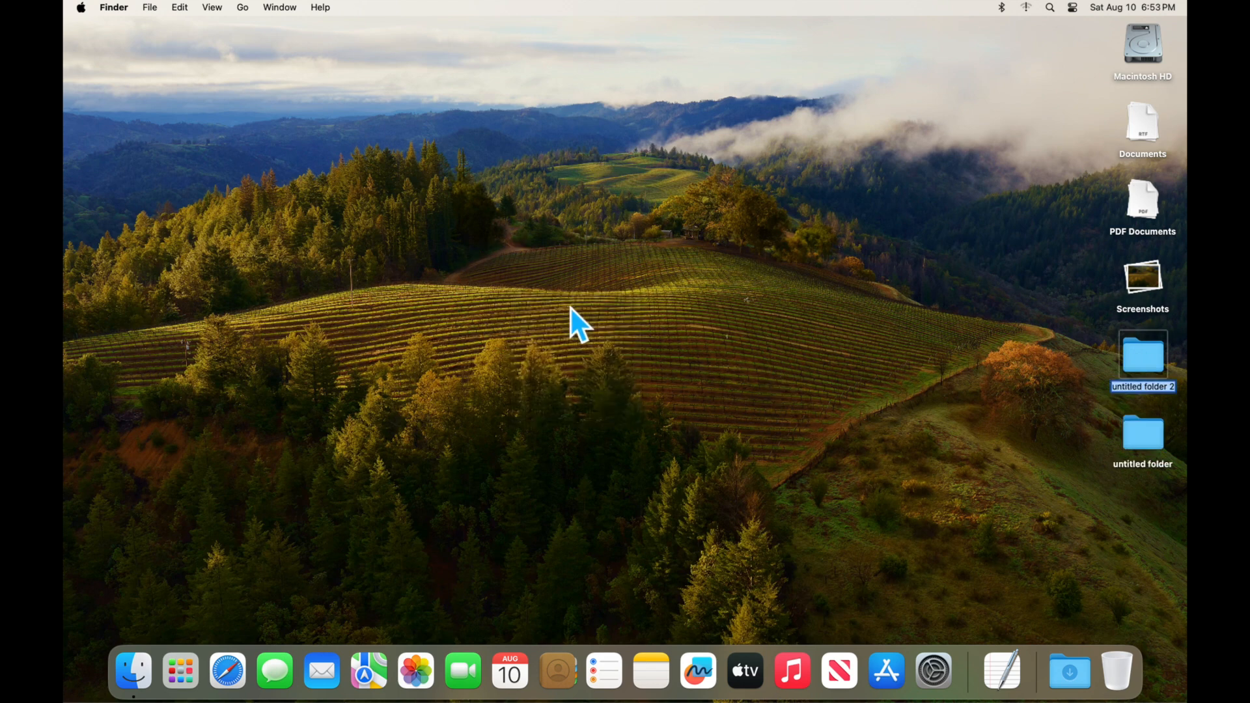
pyautogui.write('Test')
pyautogui.click(571, 309)
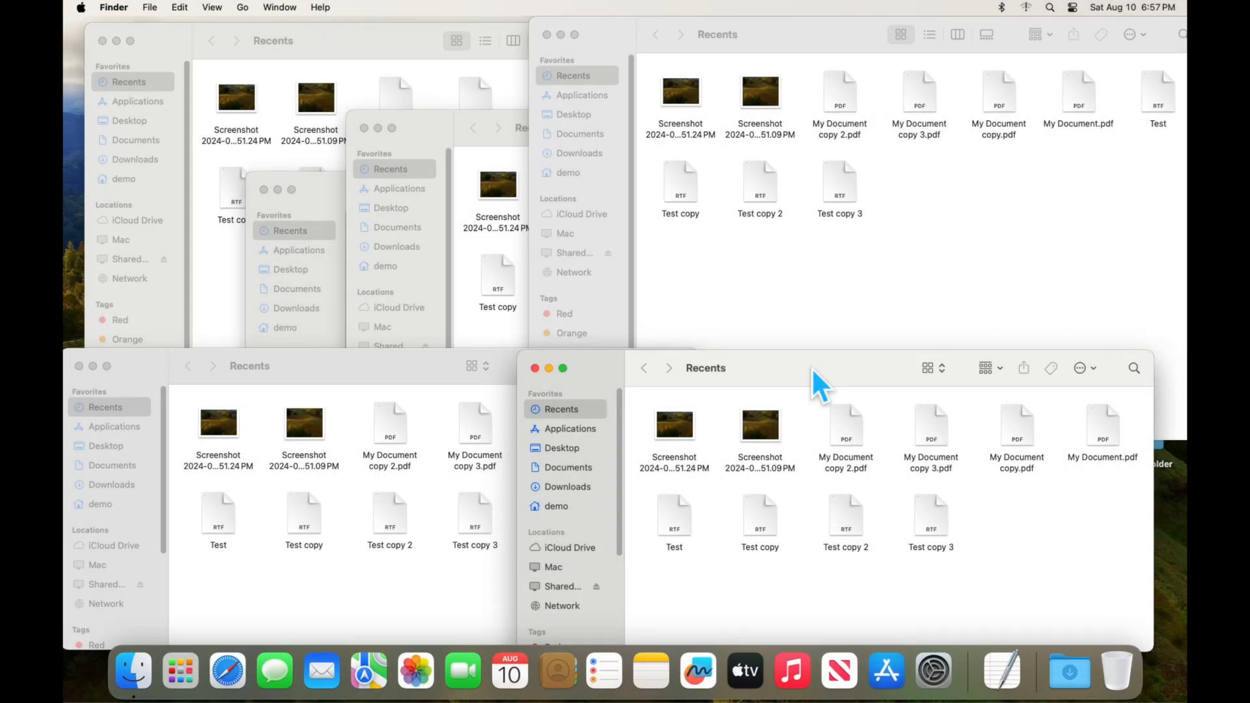
# Move the front Recents window up and to the left, enlarge it, and bring the overlapping Finder windows forward in turn.
pyautogui.moveTo(812, 368); pyautogui.dragTo(394, 106)
pyautogui.moveTo(769, 393); pyautogui.dragTo(1134, 624)
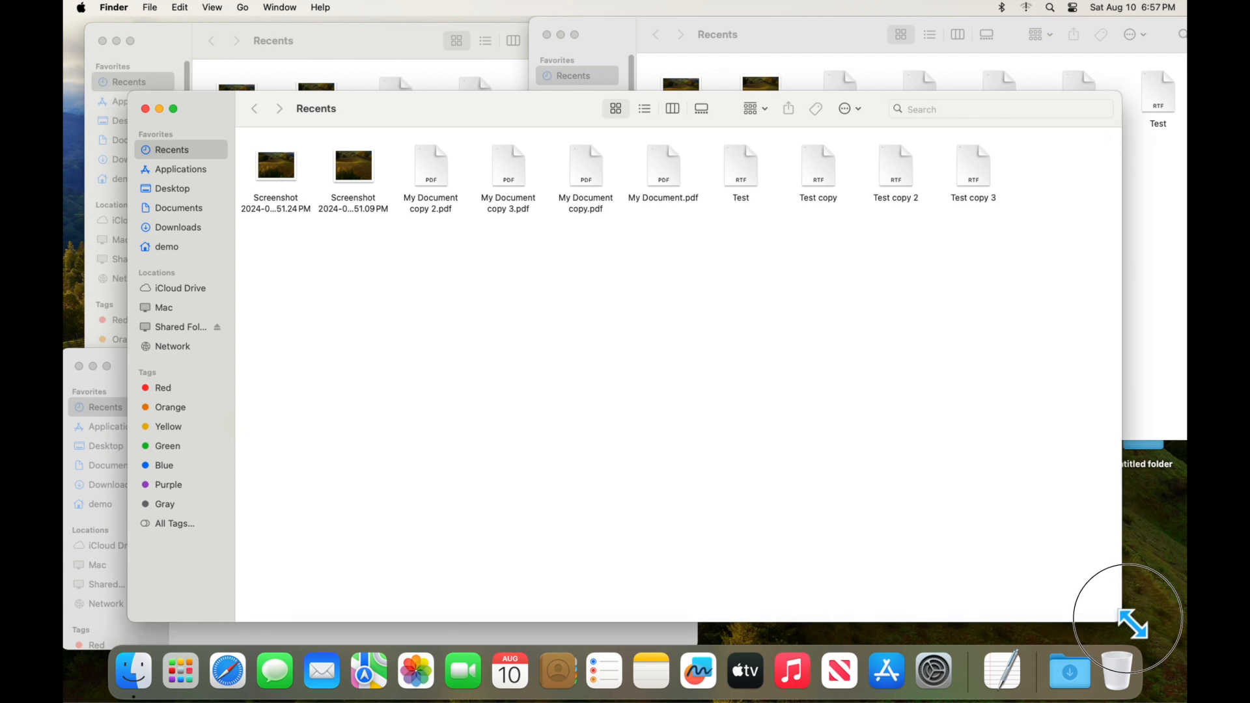
pyautogui.click(381, 30)
pyautogui.click(848, 31)
pyautogui.click(172, 630)
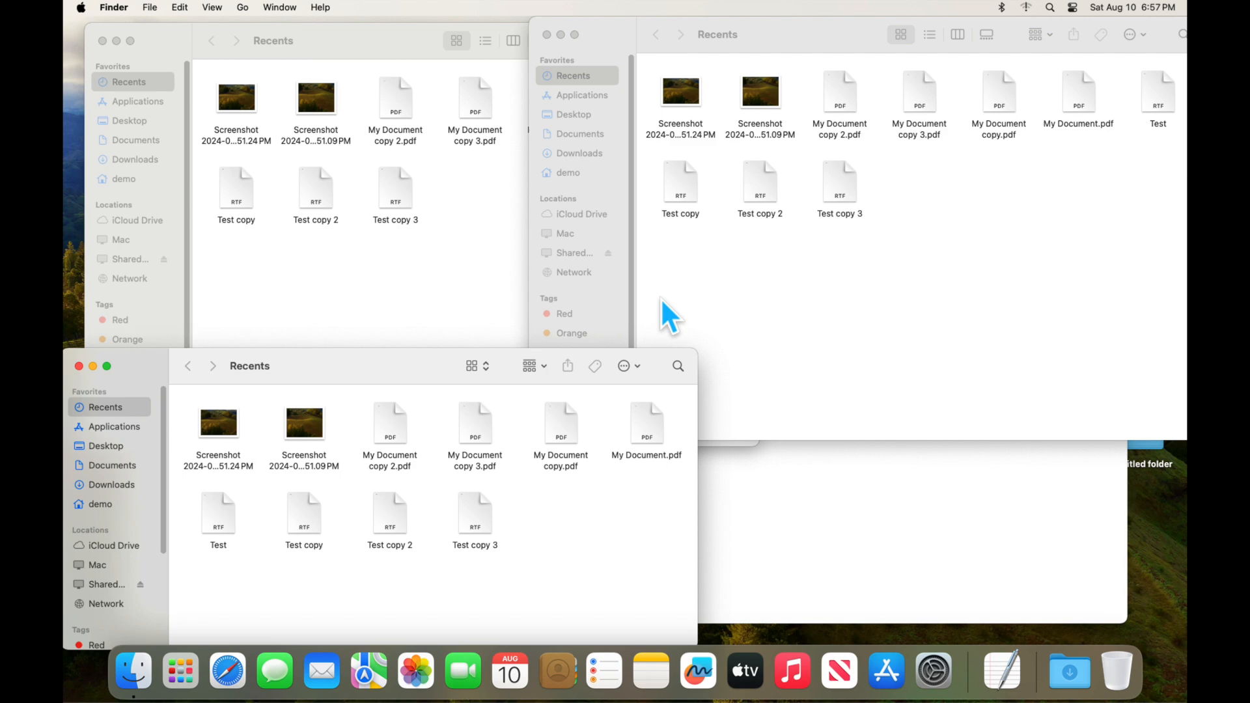
# Show all open windows in Mission Control, choose the one in the middle, and display the Desktop folder in it.
pyautogui.hotkey('ctrl', 'Up')
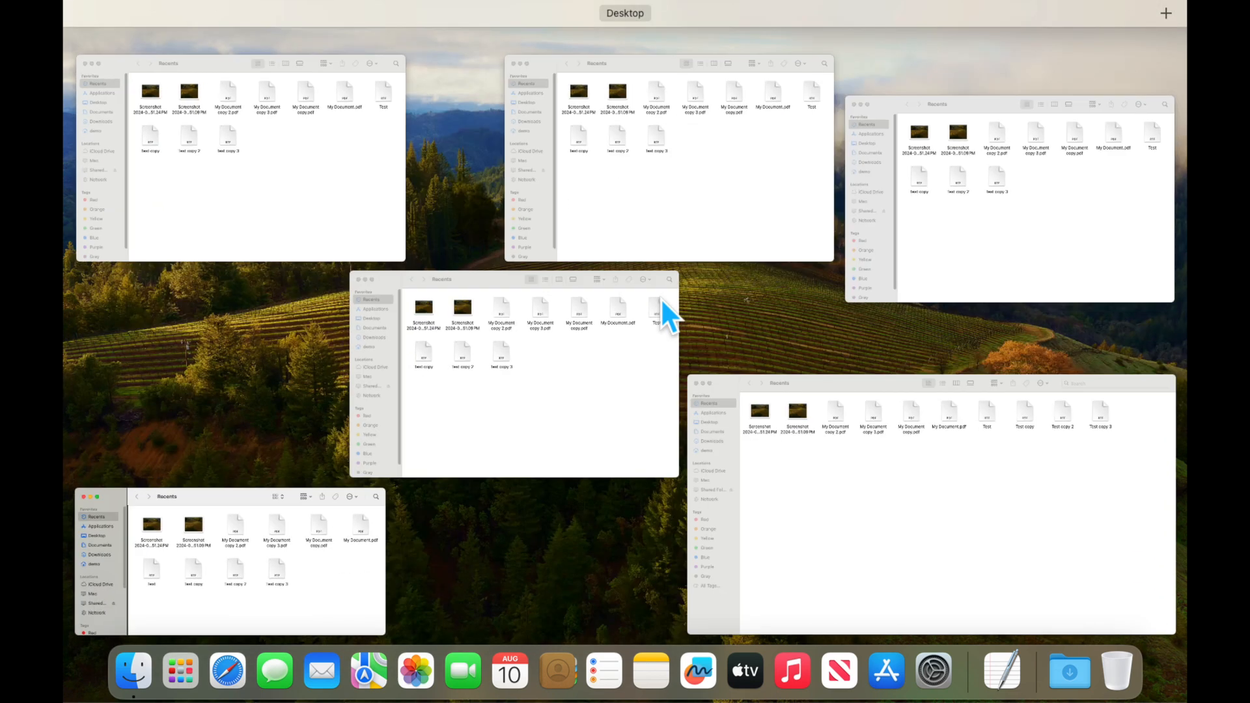
pyautogui.hotkey('ctrl', 'Up')
pyautogui.hotkey('ctrl', 'Up')
pyautogui.hotkey('ctrl', 'Up')
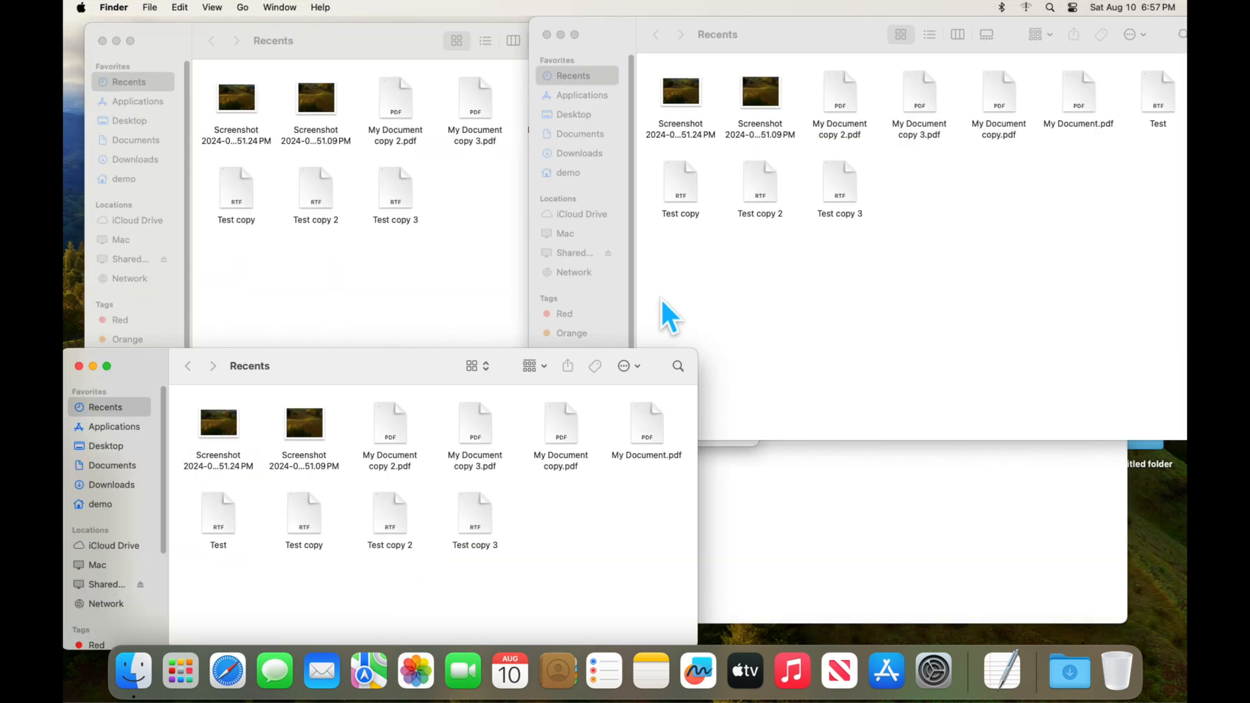
pyautogui.hotkey('ctrl', 'Up')
pyautogui.click(604, 381)
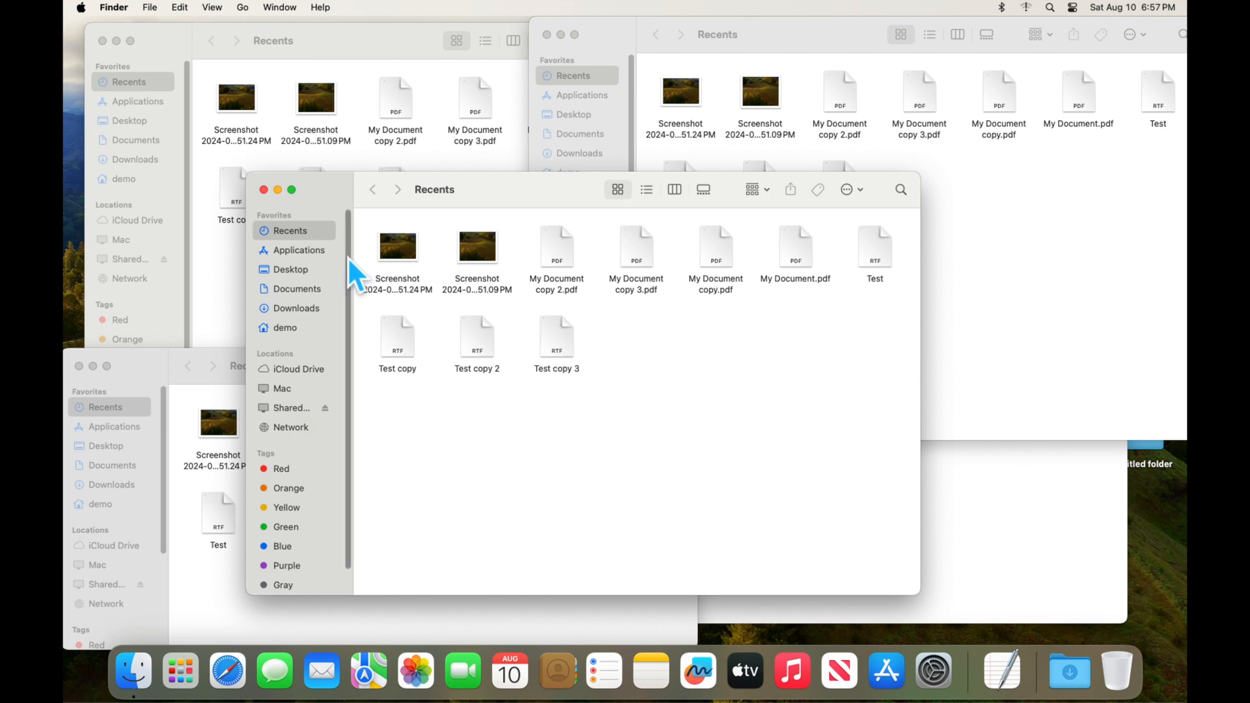
pyautogui.click(283, 269)
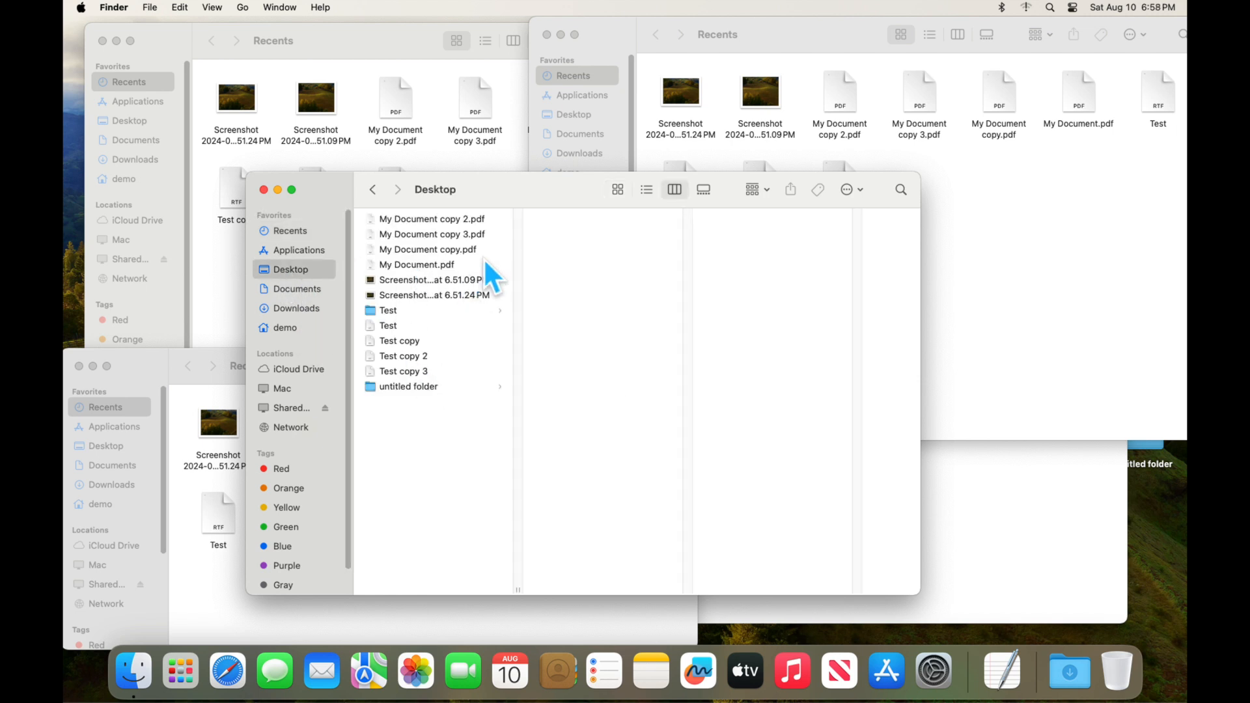
# Switch between the overlapping Finder windows, and bring the Desktop folder window to the front through Mission Control.
pyautogui.click(381, 40)
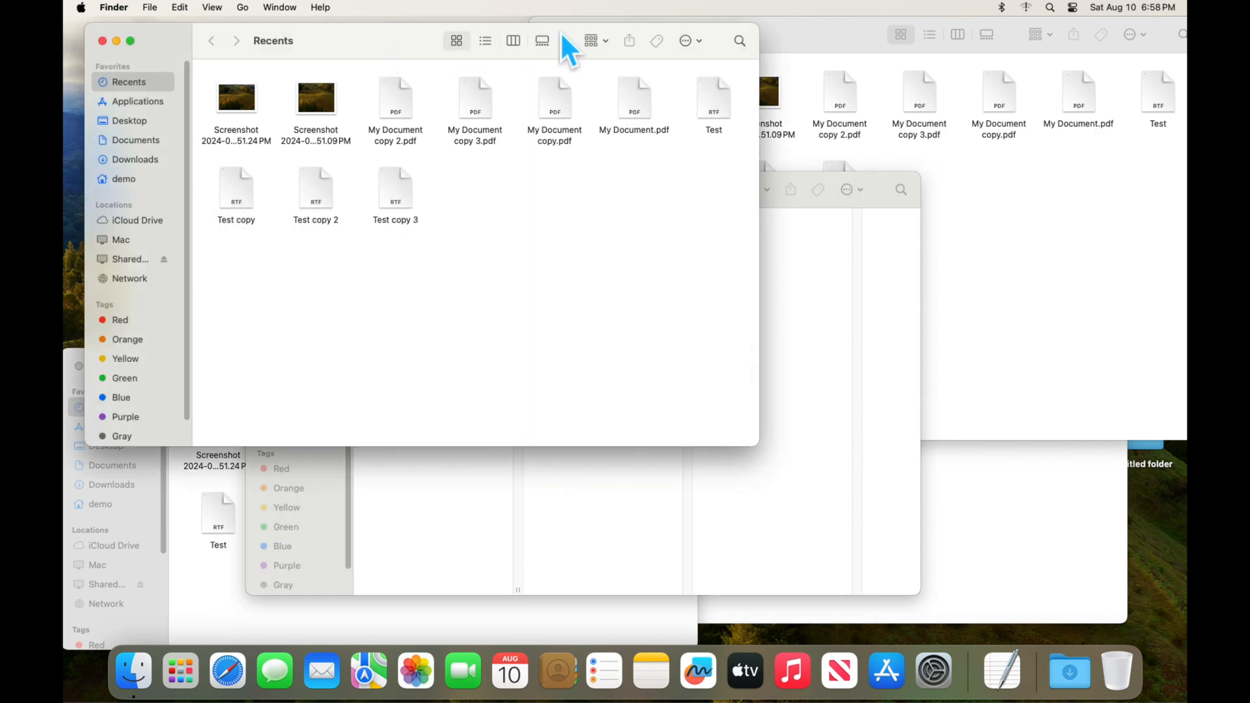
pyautogui.click(861, 37)
pyautogui.click(1000, 543)
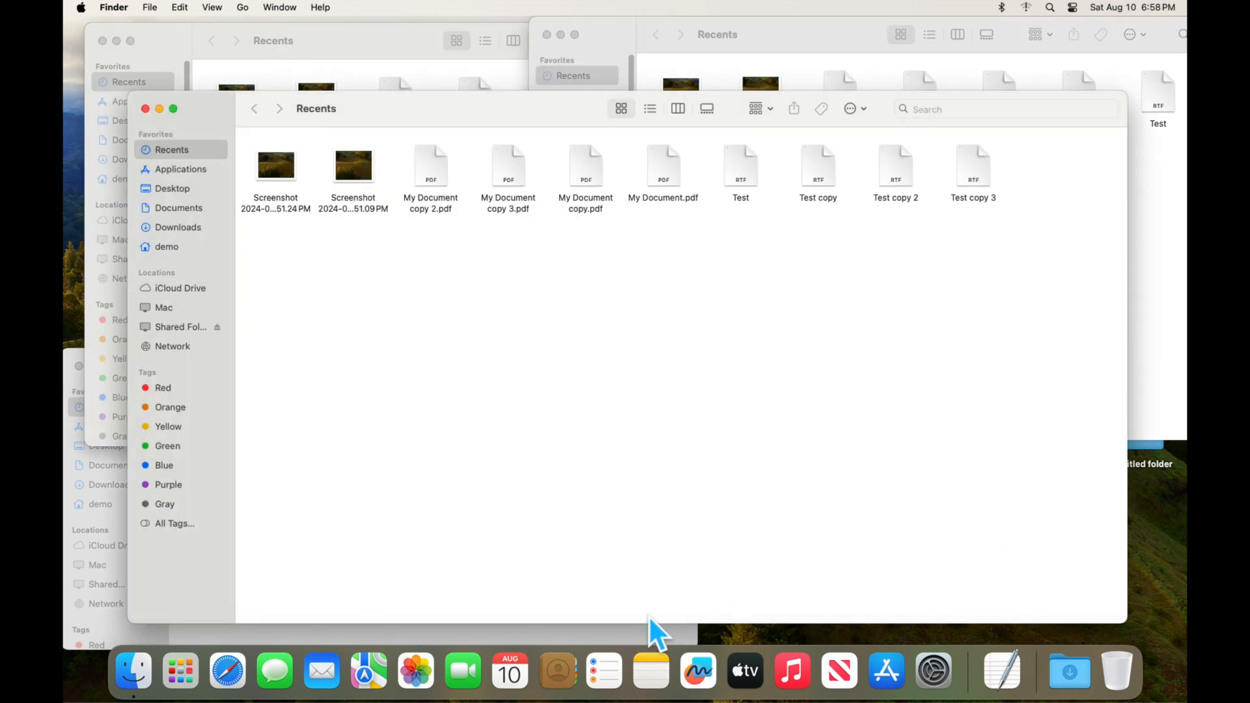
pyautogui.click(512, 636)
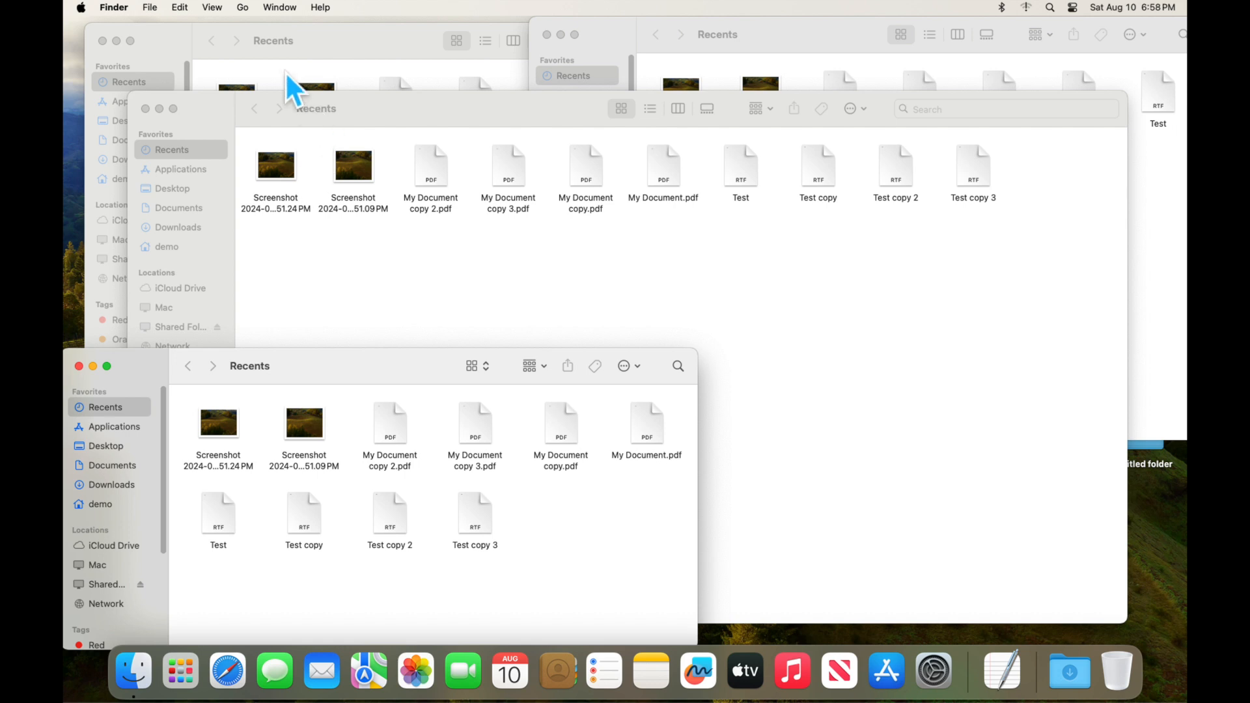
pyautogui.click(167, 39)
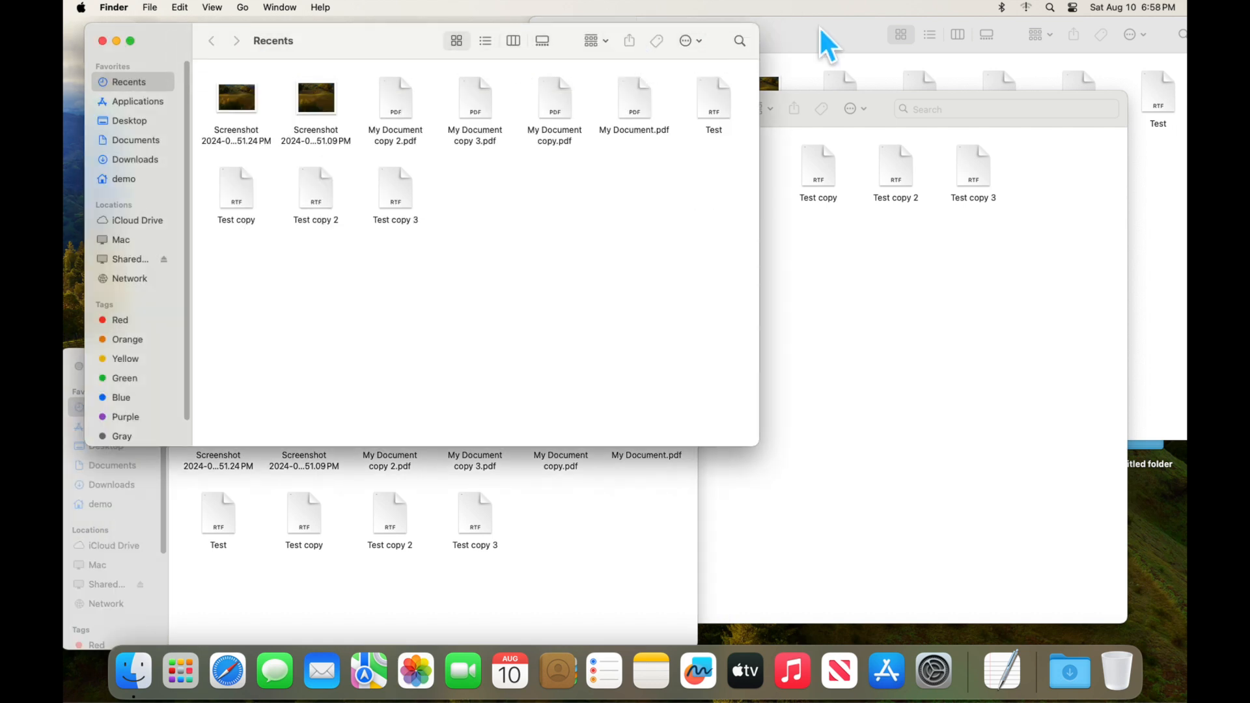
pyautogui.click(826, 43)
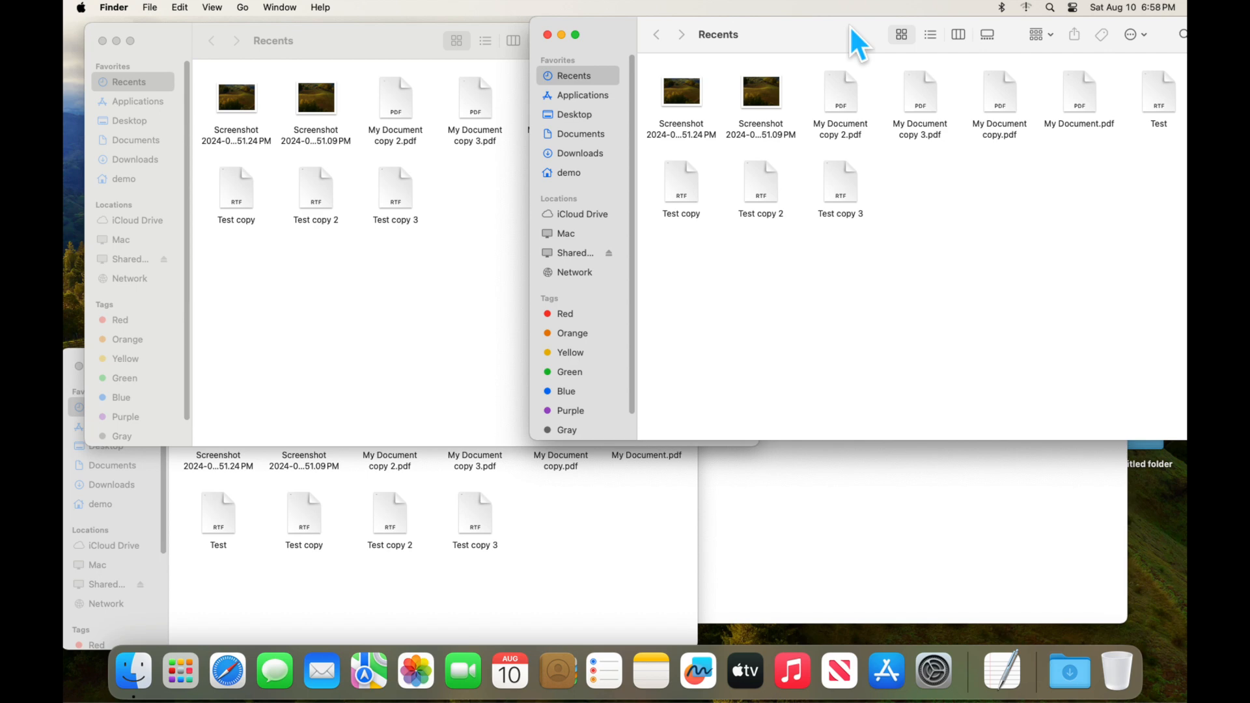
pyautogui.hotkey('ctrl', 'Up')
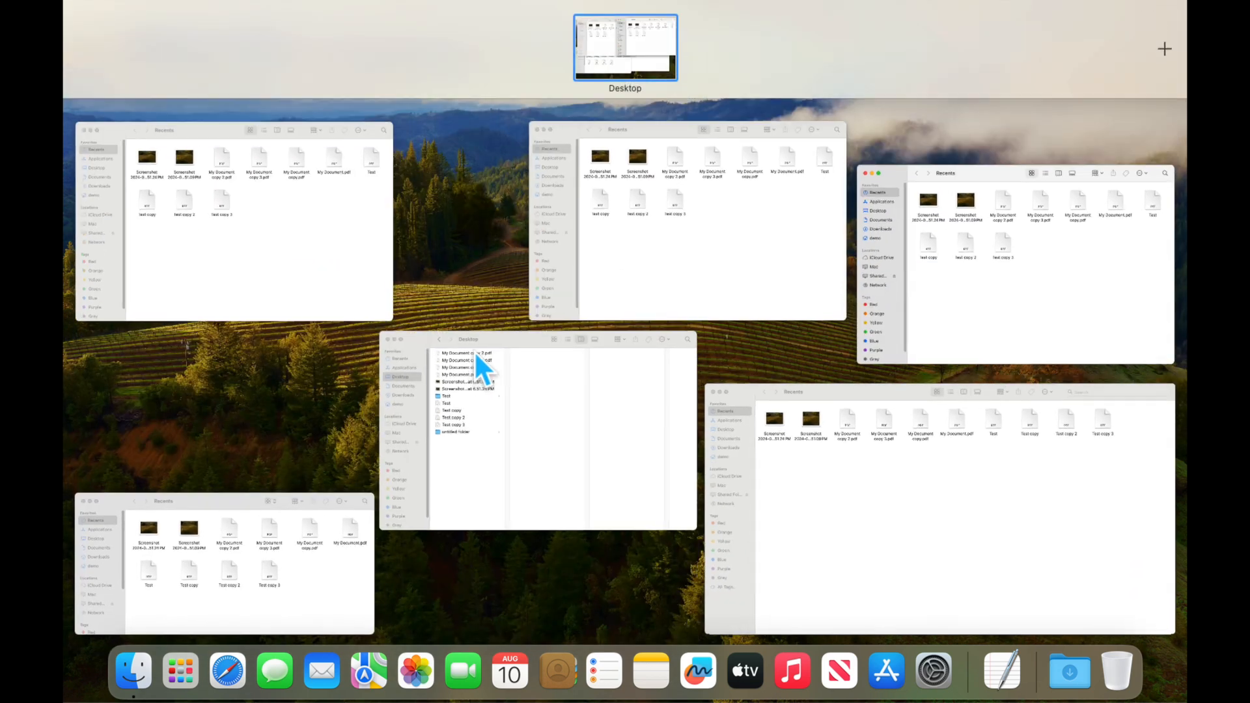
pyautogui.click(585, 463)
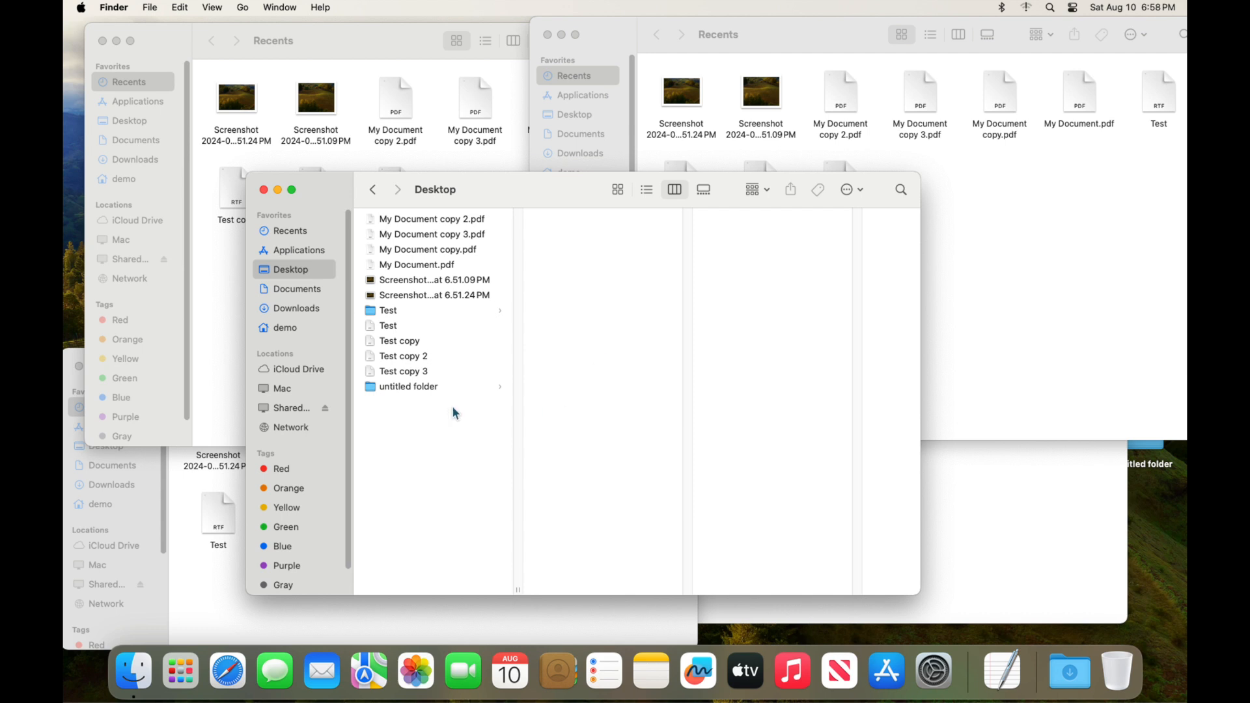
# Open Safari, turn it into its own full-screen space through Mission Control, and return to the desktop with the Finder windows.
pyautogui.click(225, 672)
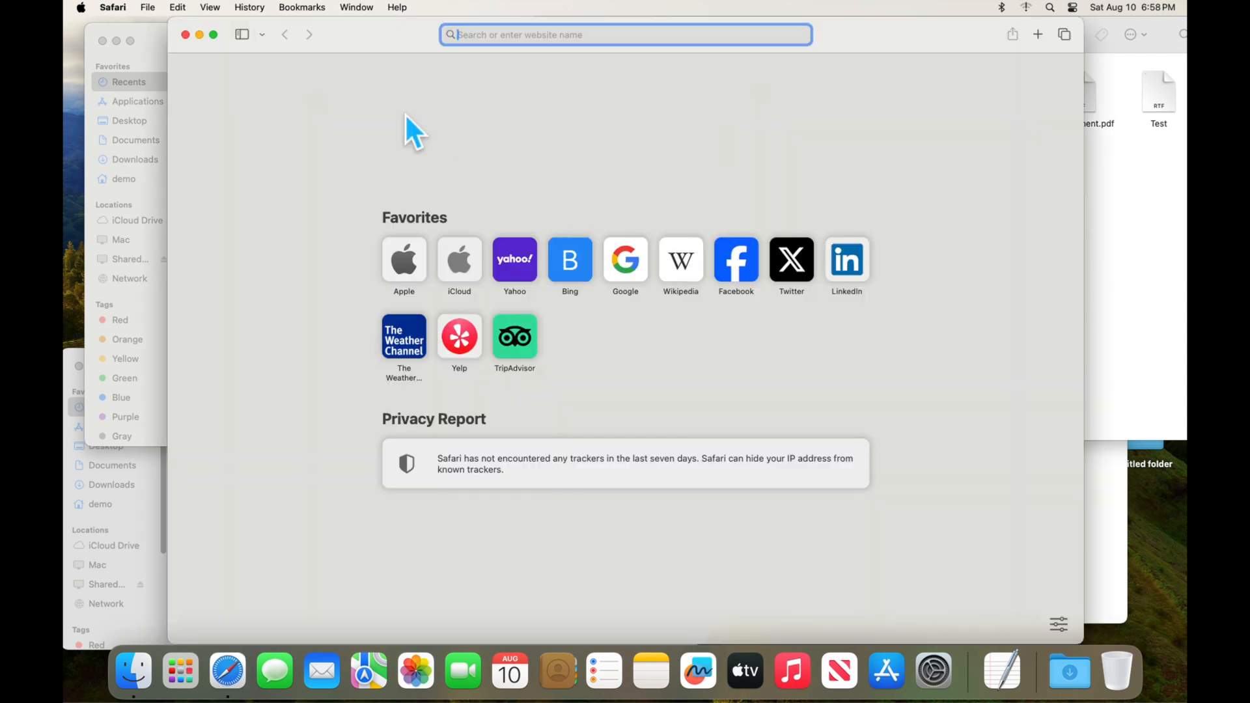
pyautogui.hotkey('ctrl', 'Up')
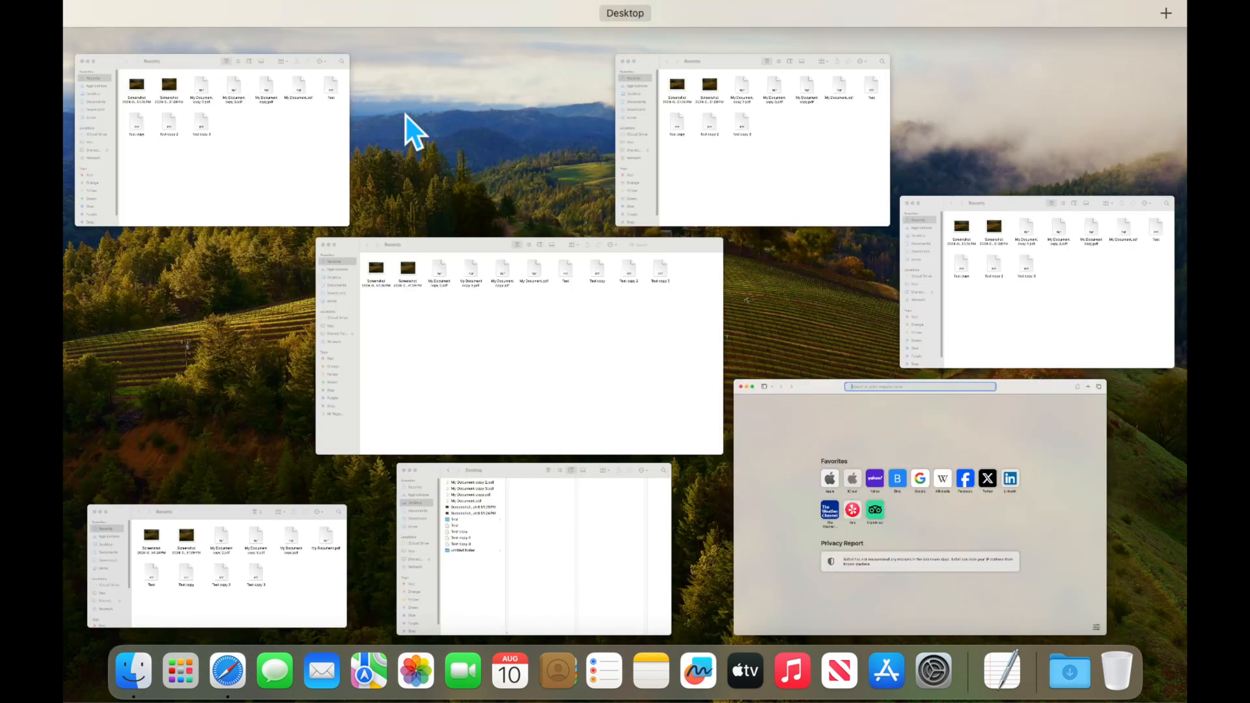
pyautogui.moveTo(834, 420); pyautogui.dragTo(666, 37)
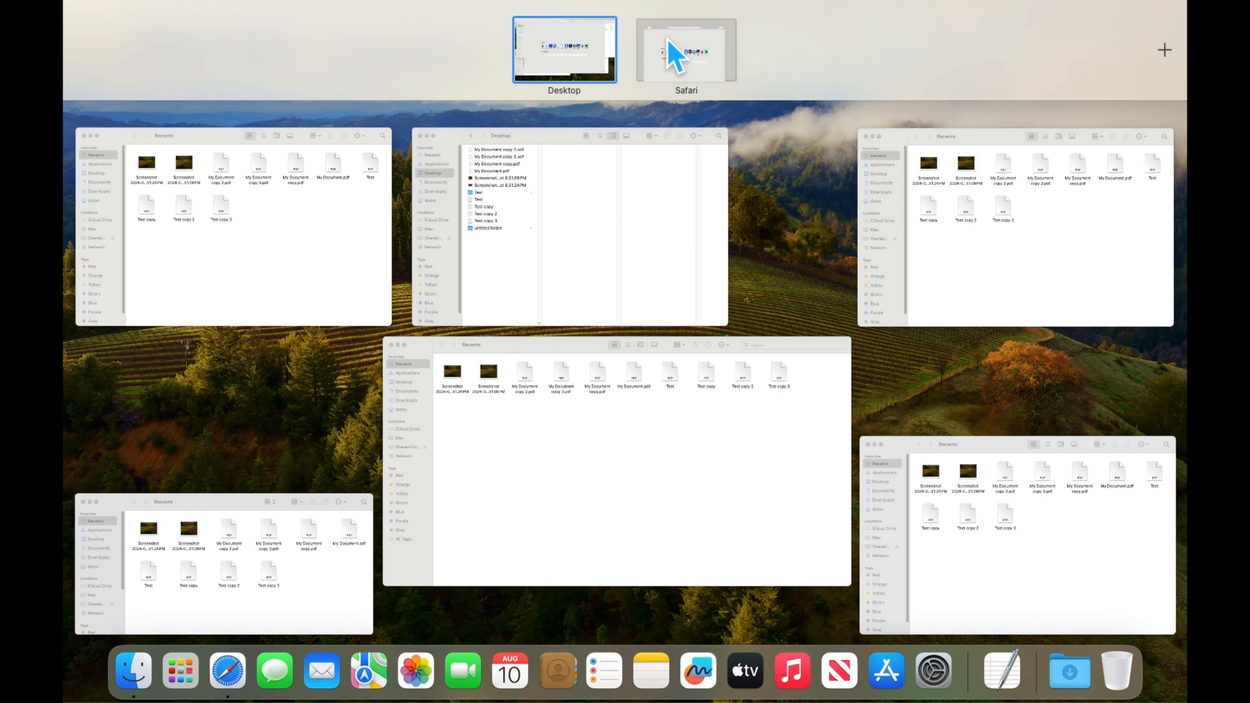
pyautogui.click(776, 205)
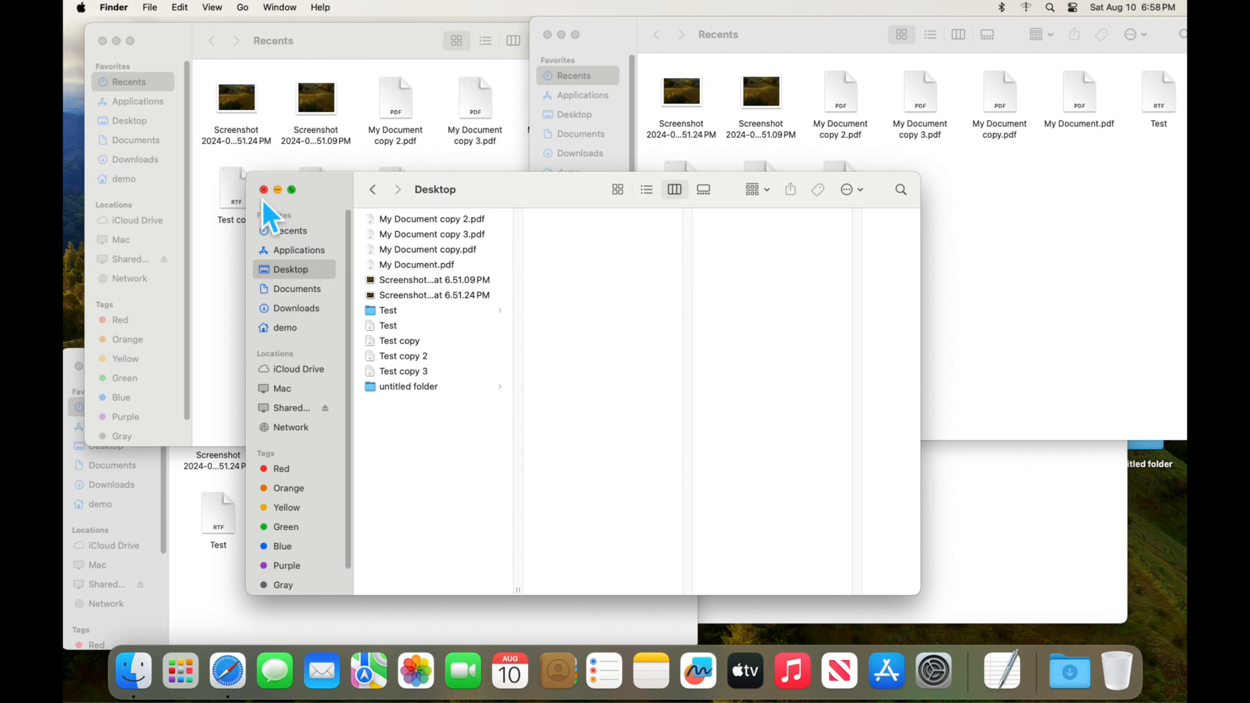
# Close the Desktop folder window and the three smaller Recents windows, leaving the large Recents window in front.
pyautogui.click(265, 190)
pyautogui.click(547, 34)
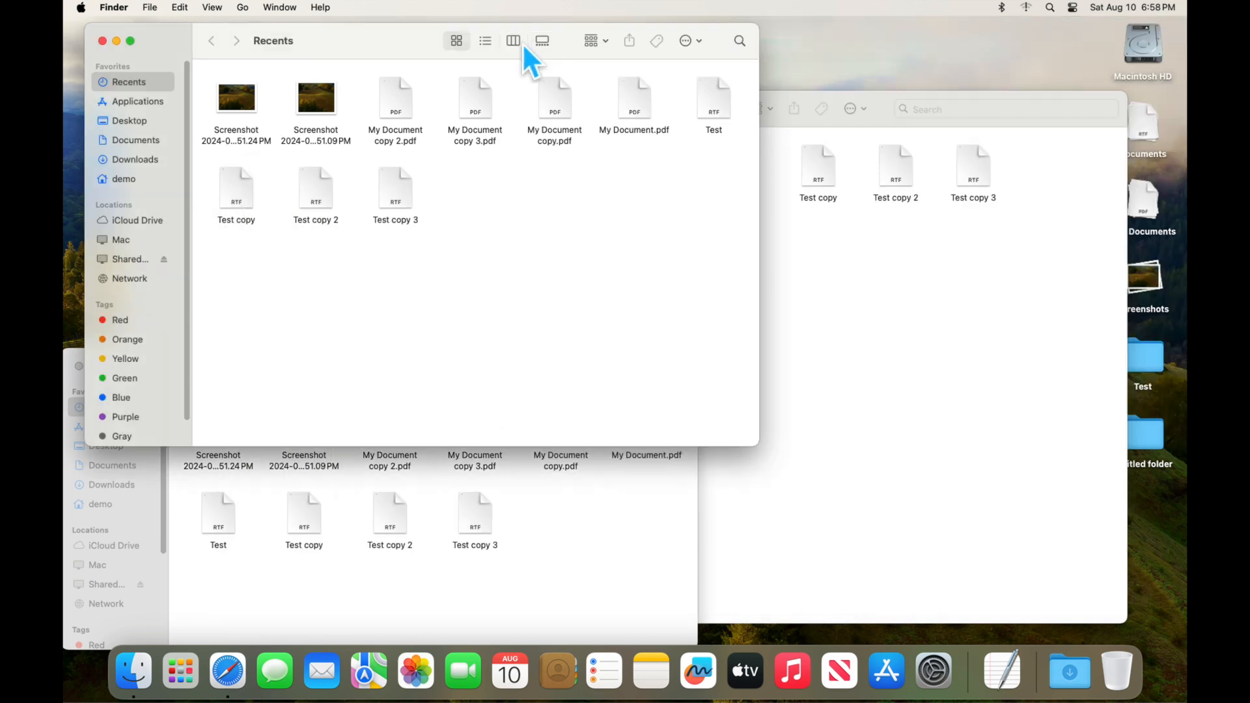
pyautogui.click(103, 41)
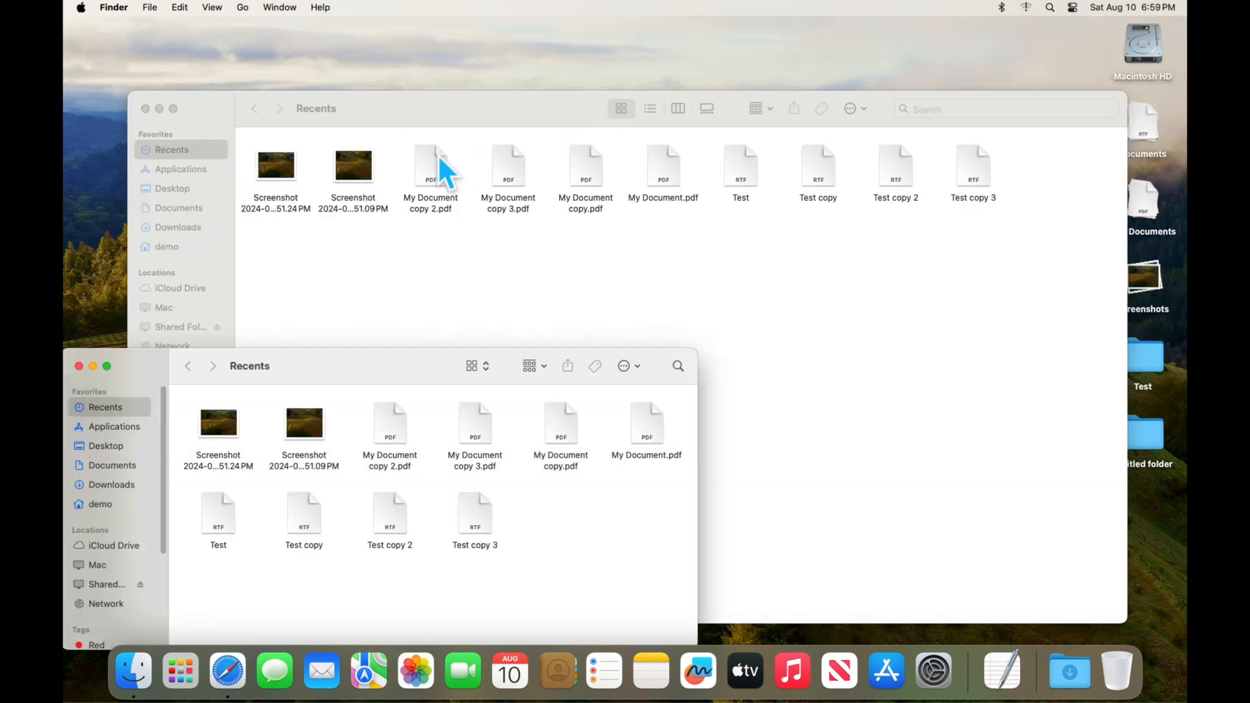
pyautogui.click(79, 366)
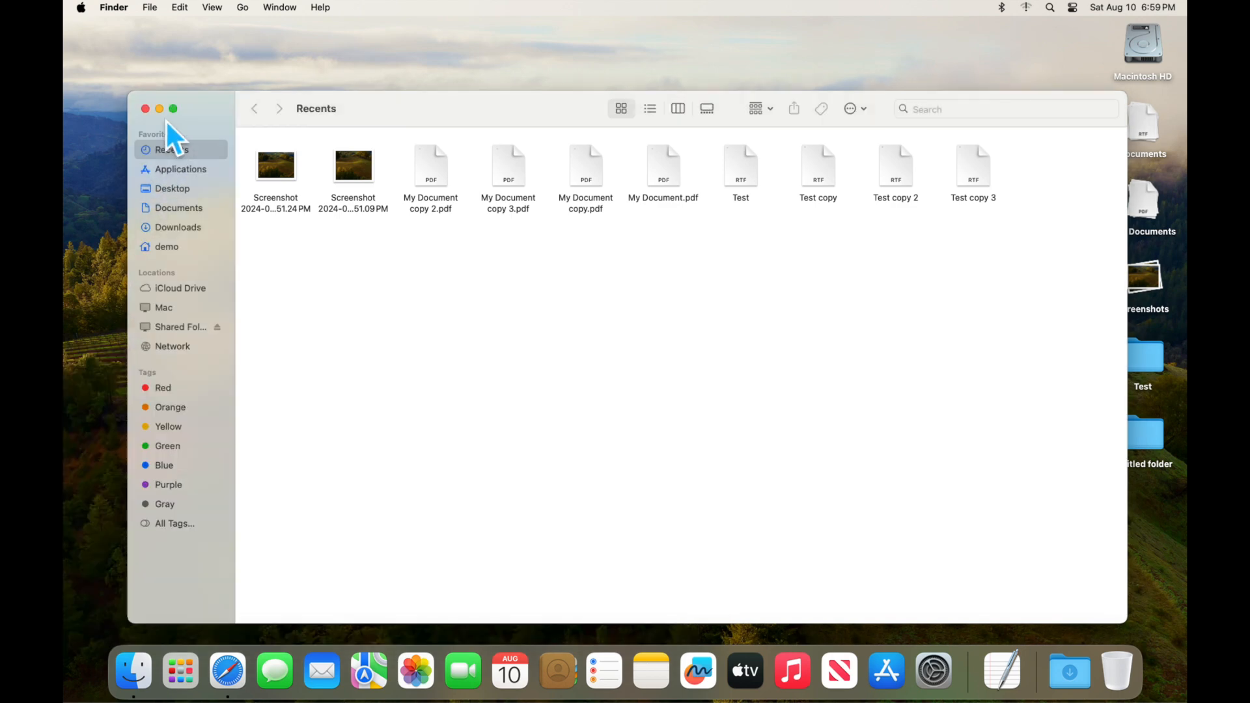
# Shrink the large Recents window from its corner and close it, and move the remaining Recents window up and to the left.
pyautogui.moveTo(129, 94); pyautogui.dragTo(594, 345)
pyautogui.click(612, 360)
pyautogui.moveTo(597, 136); pyautogui.dragTo(397, 92)
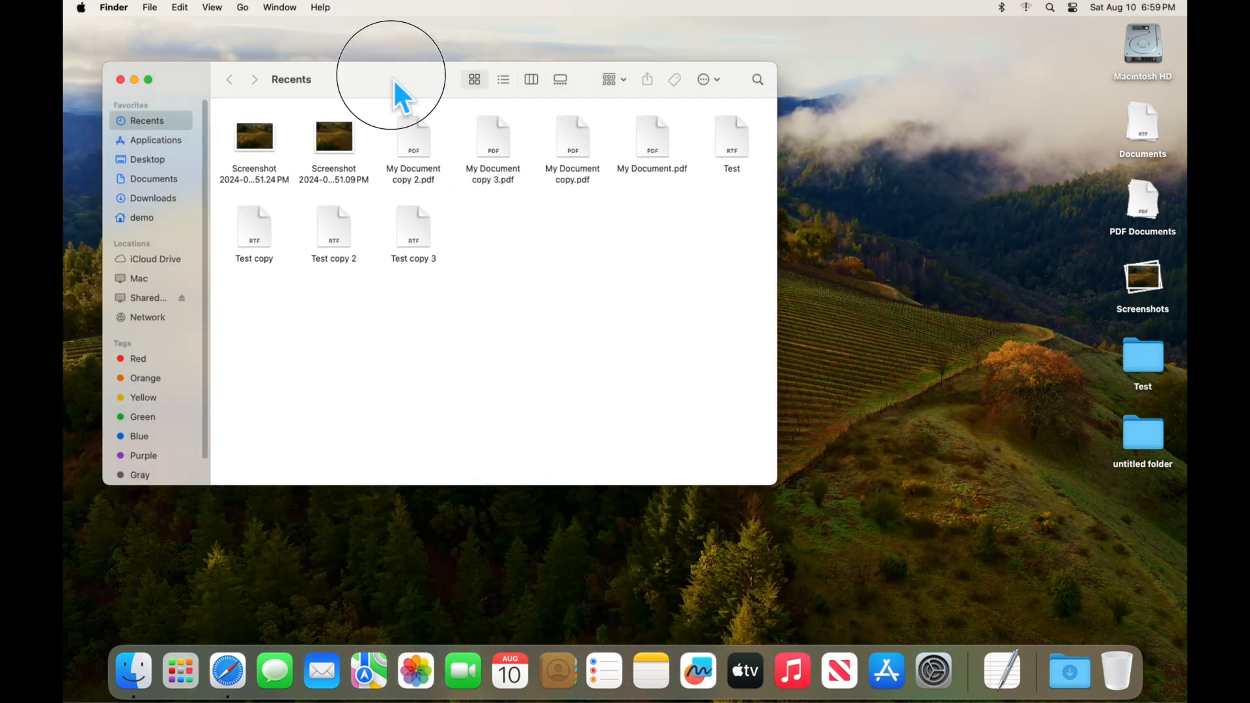
# Switch to the full-screen Safari space, take Safari out of full screen, and shift its window slightly down and to the right.
pyautogui.click(229, 663)
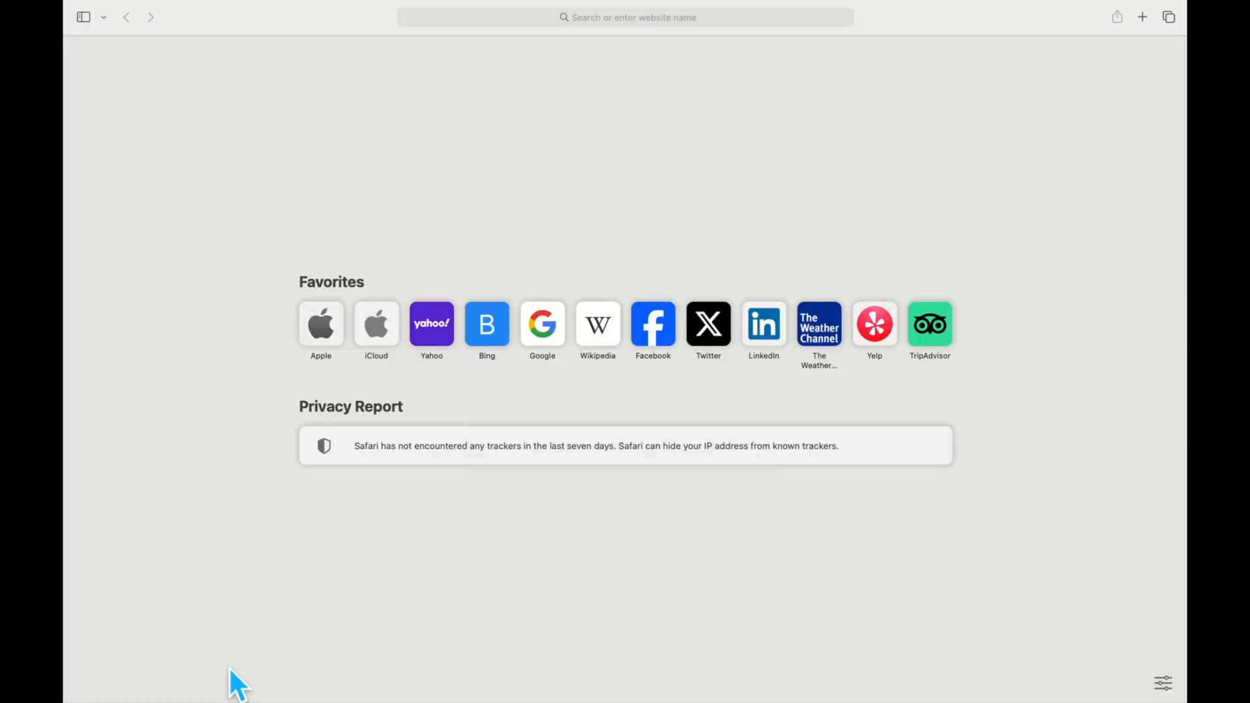
pyautogui.moveTo(1166, 17)
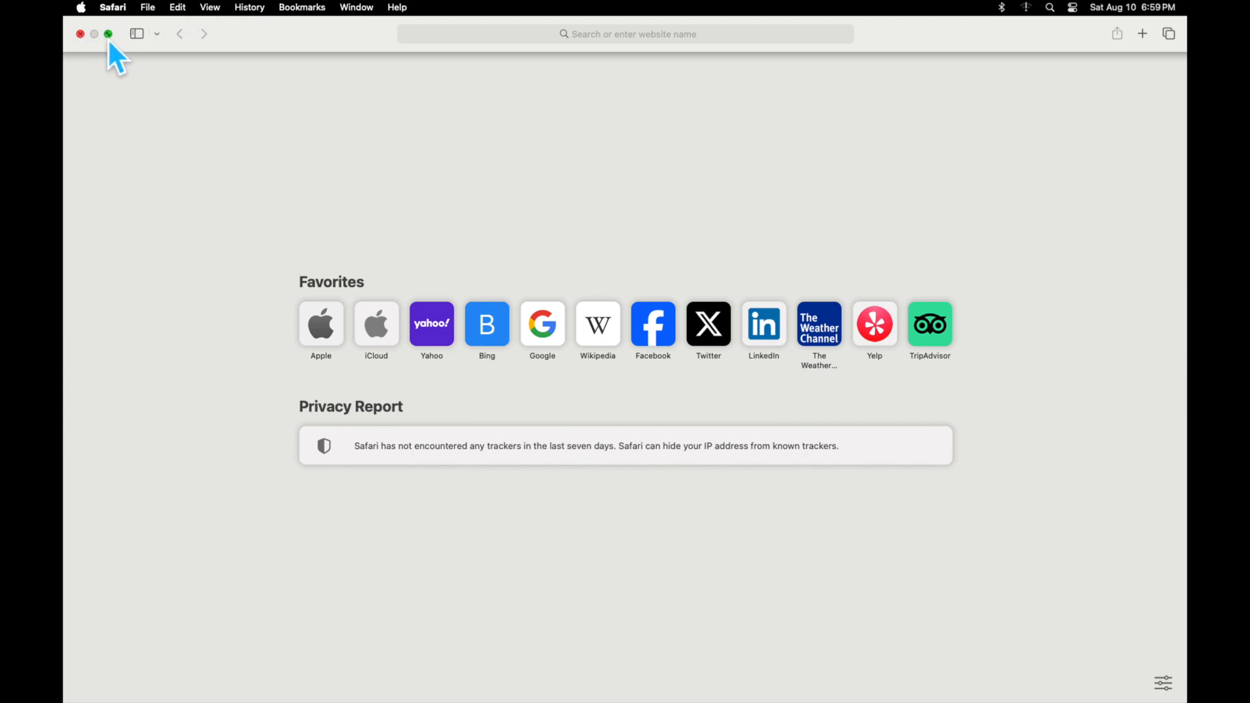
pyautogui.moveTo(109, 35)
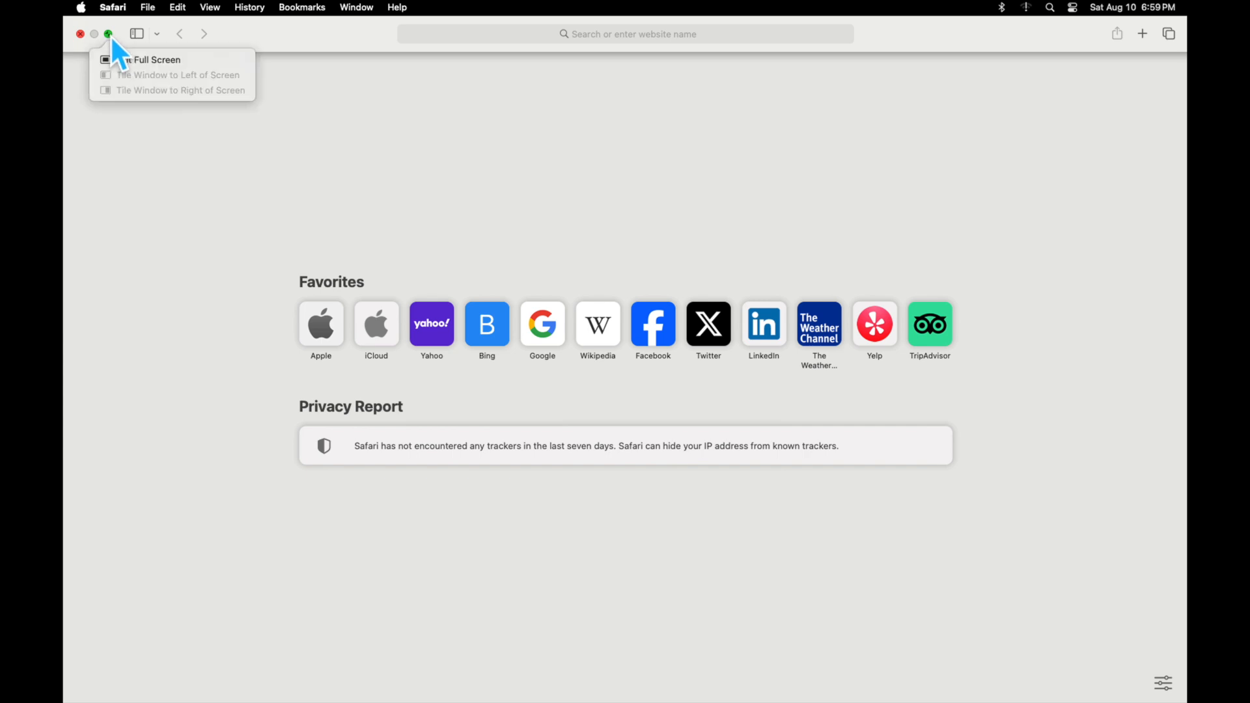
pyautogui.click(109, 35)
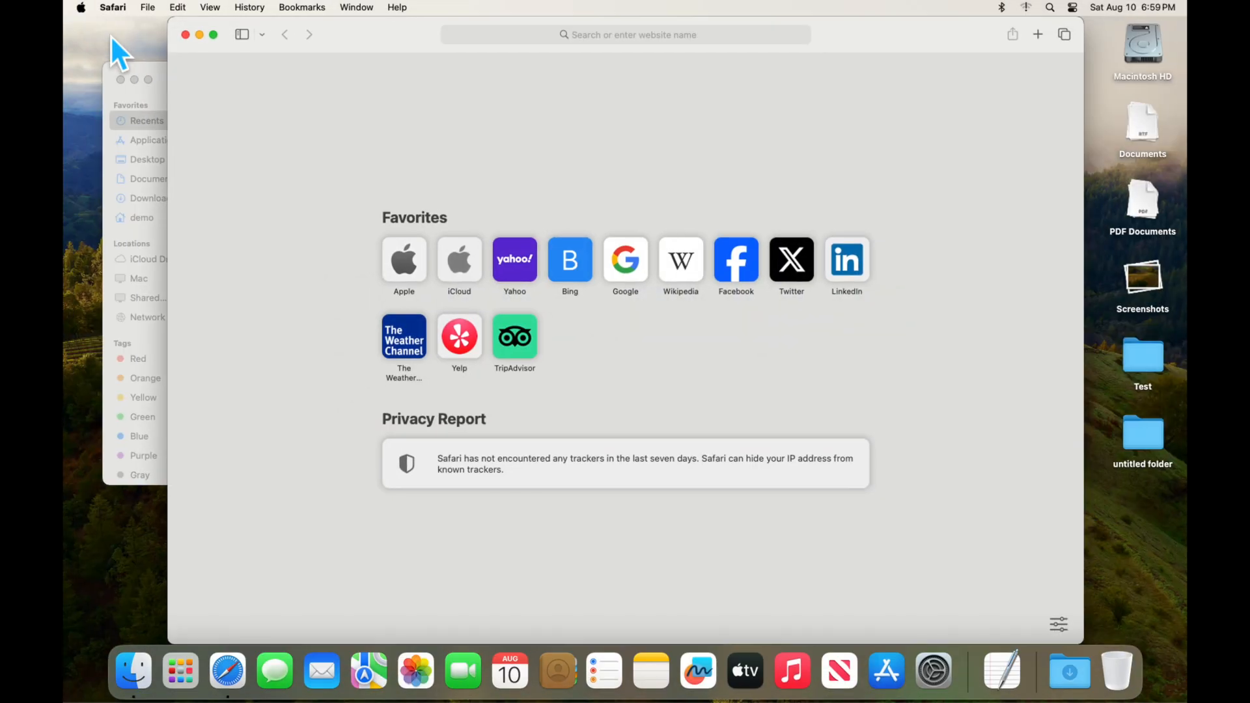
pyautogui.moveTo(380, 31)
pyautogui.mouseDown()
pyautogui.moveTo(383, 50)
pyautogui.moveTo(396, 39)
pyautogui.mouseUp()
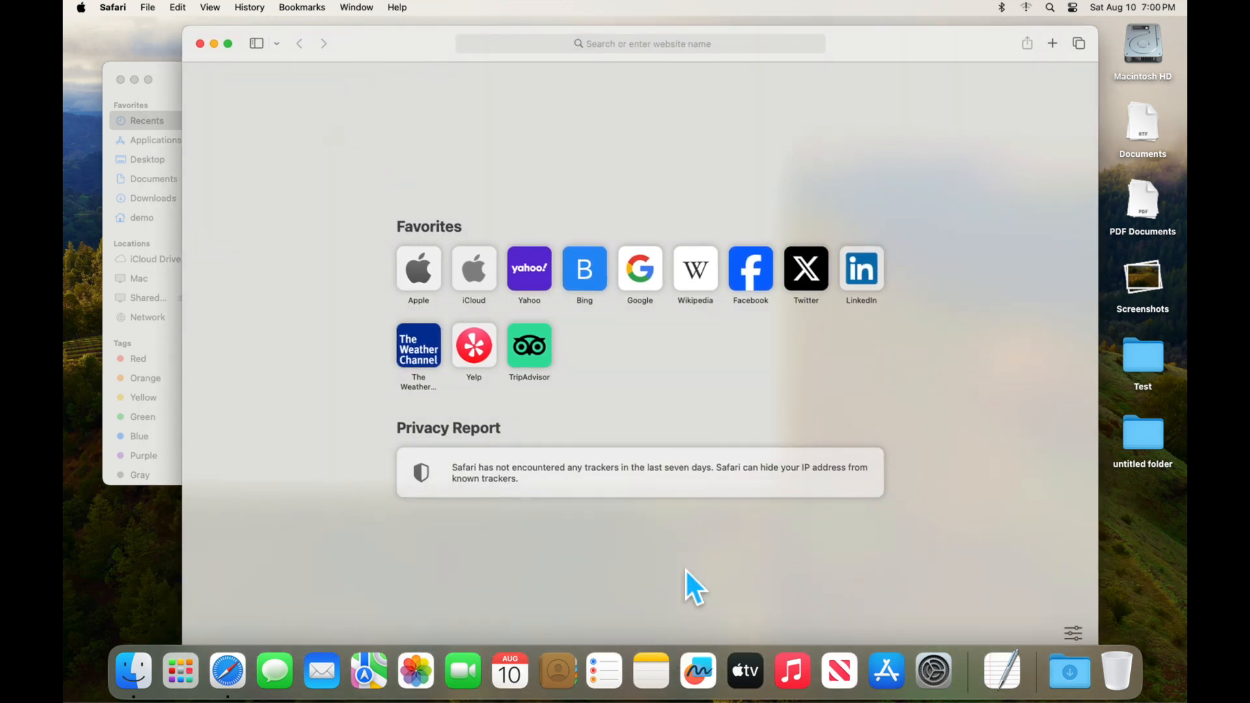
# Show all open windows in Mission Control and add a second desktop space.
pyautogui.hotkey('ctrl', 'Up')
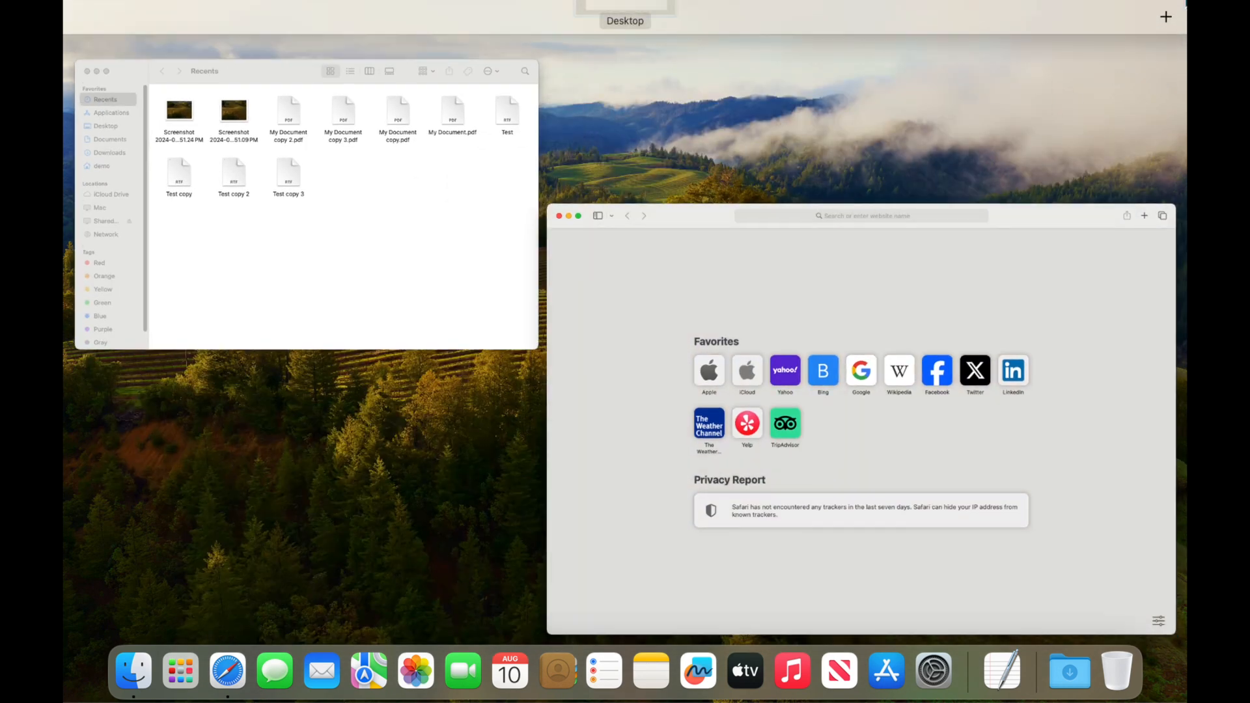
pyautogui.moveTo(1175, 52)
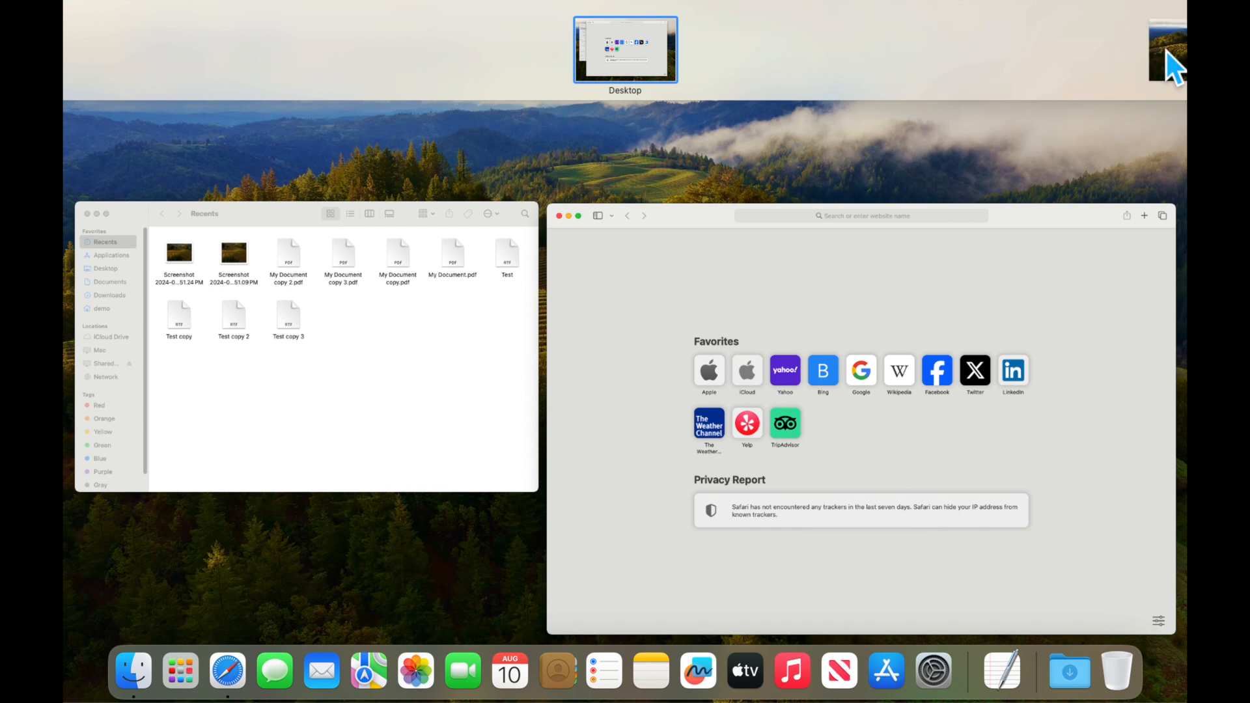
pyautogui.click(1165, 51)
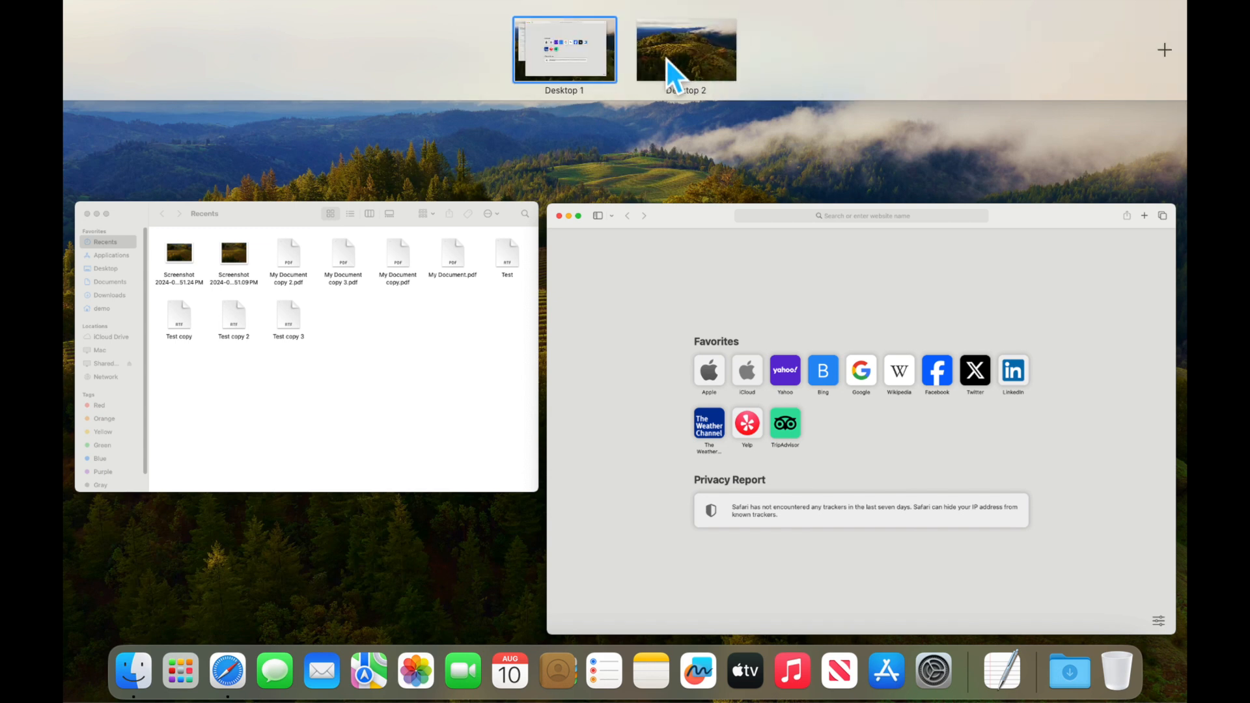
pyautogui.moveTo(587, 56)
pyautogui.moveTo(665, 34)
# Switch to Desktop 2, open Contacts there, and move its window toward the upper part of the screen.
pyautogui.click(691, 49)
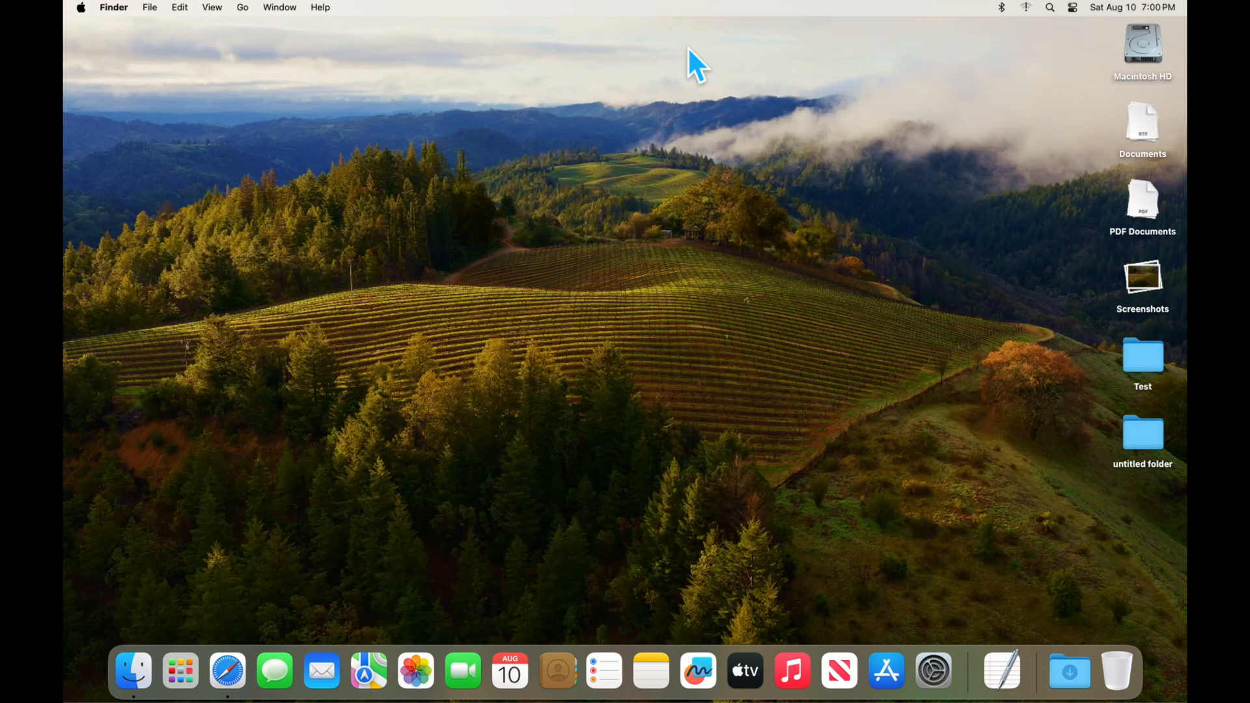
pyautogui.click(556, 672)
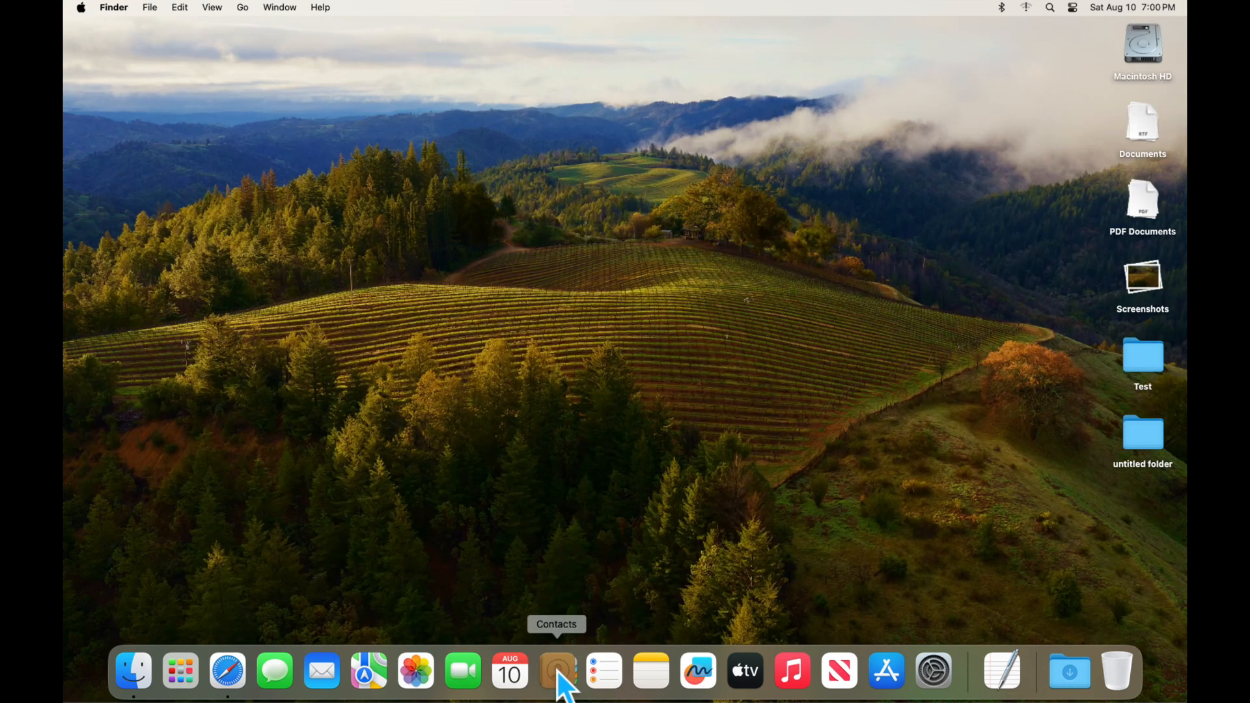
pyautogui.moveTo(391, 222); pyautogui.dragTo(429, 73)
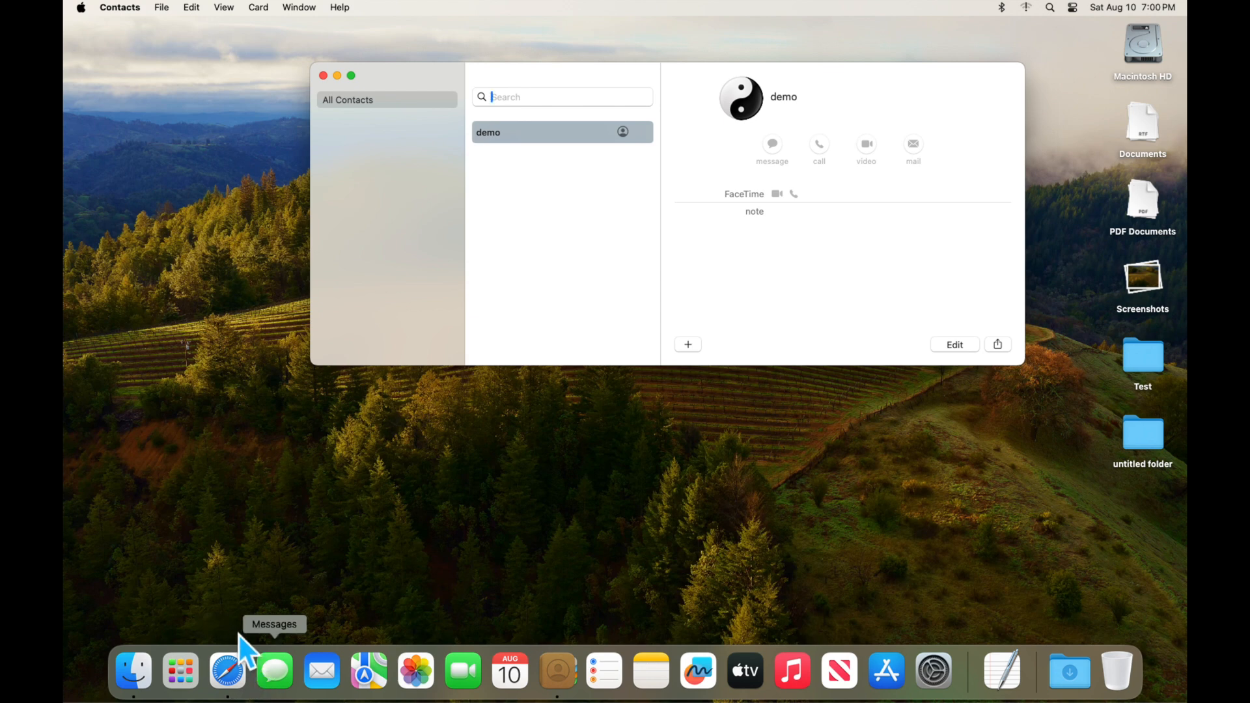
# Switch to Safari on the first desktop, open the Apple site from the favorites, and return to Contacts on Desktop 2.
pyautogui.click(231, 681)
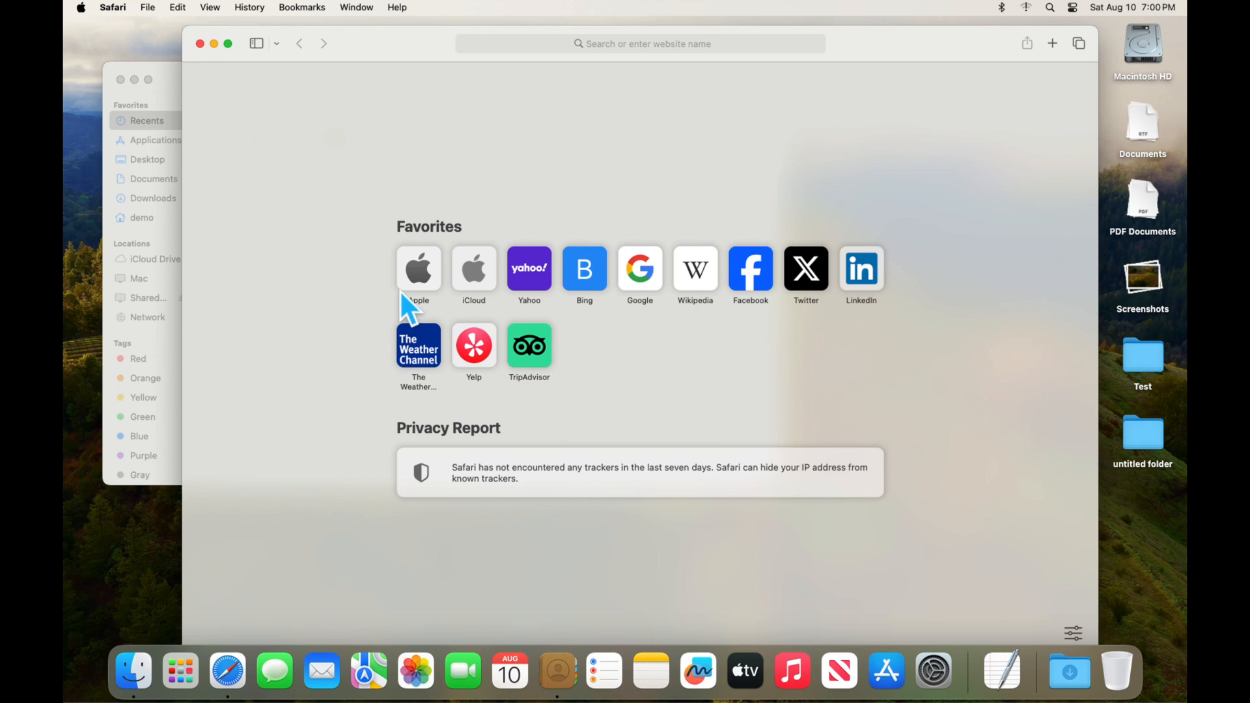
pyautogui.click(418, 272)
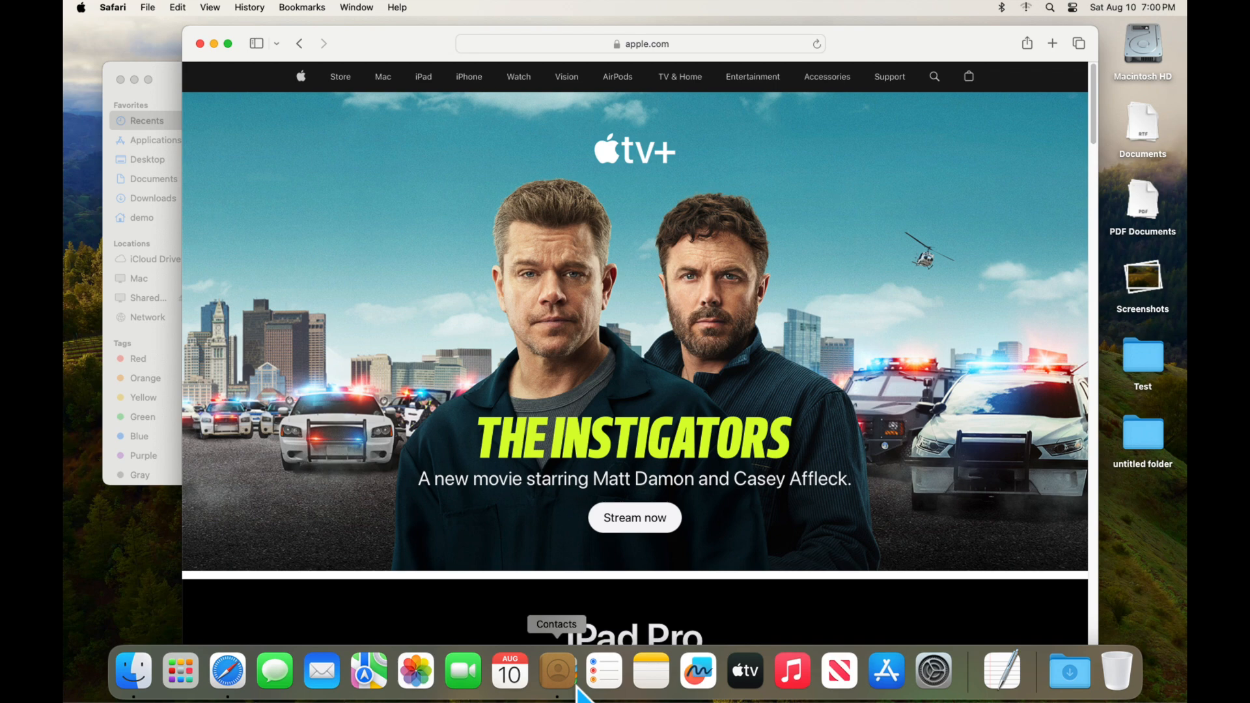
pyautogui.click(571, 679)
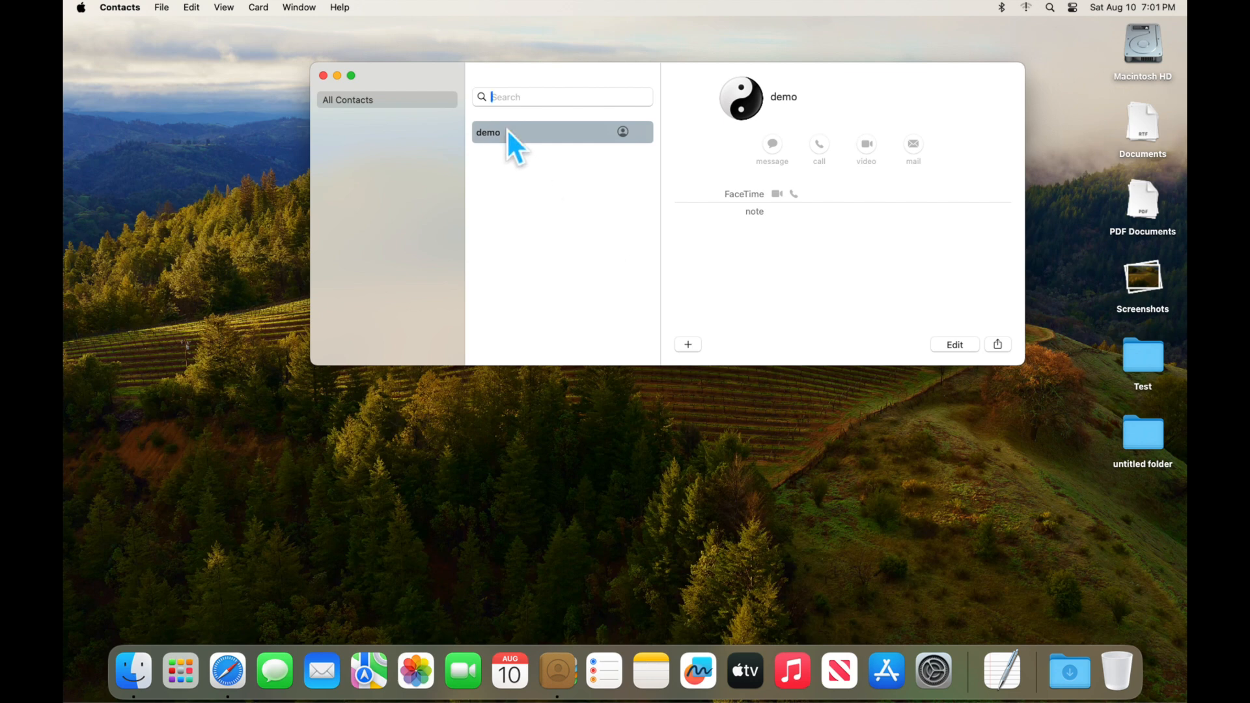
# Move the Contacts window further up and left, open a blank TextEdit document, and place it over the Contacts window's lower right corner.
pyautogui.moveTo(432, 72); pyautogui.dragTo(331, 44)
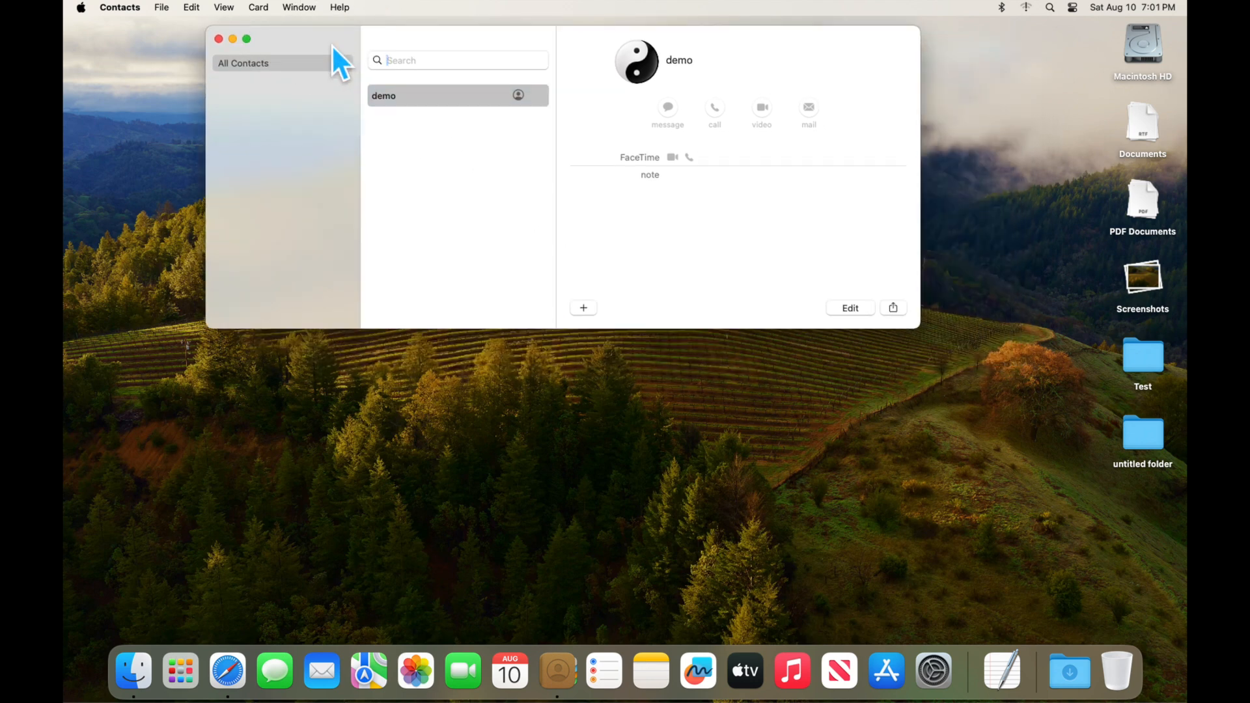
pyautogui.click(1011, 672)
pyautogui.click(284, 59)
pyautogui.moveTo(283, 58); pyautogui.dragTo(774, 261)
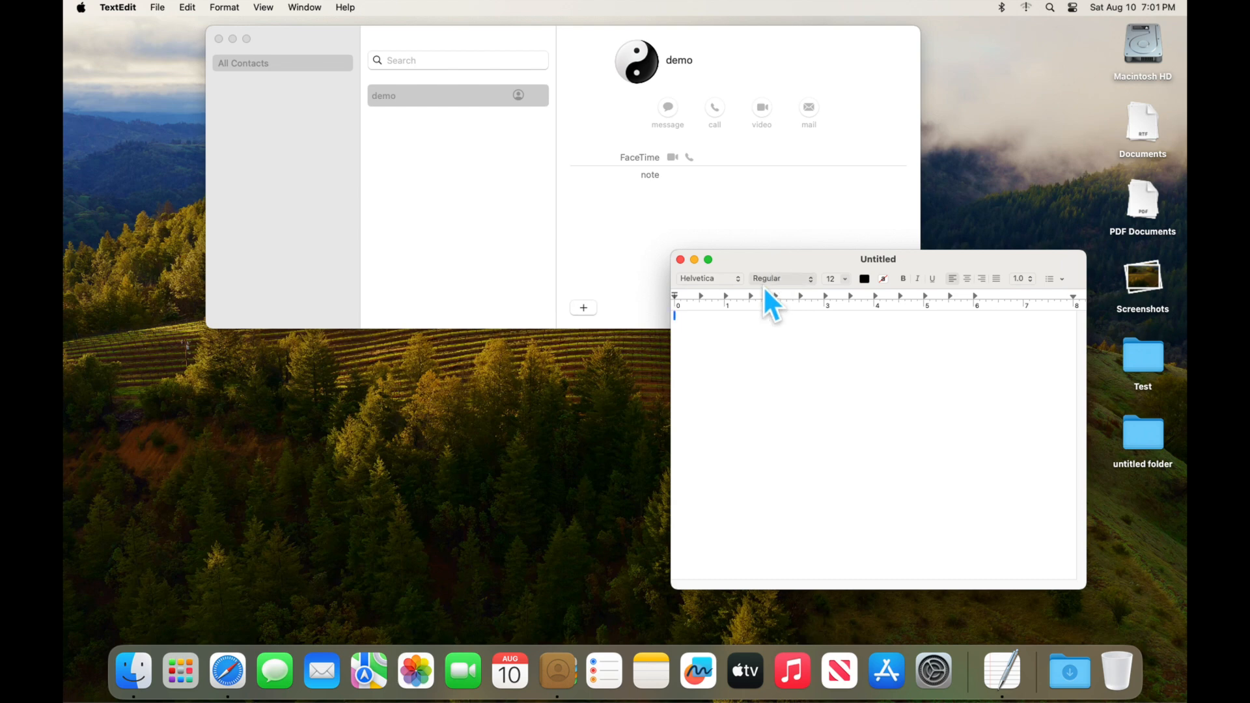
# Switch to Safari on the first desktop, open the Apple Store page, and return to Contacts on Desktop 2.
pyautogui.click(227, 677)
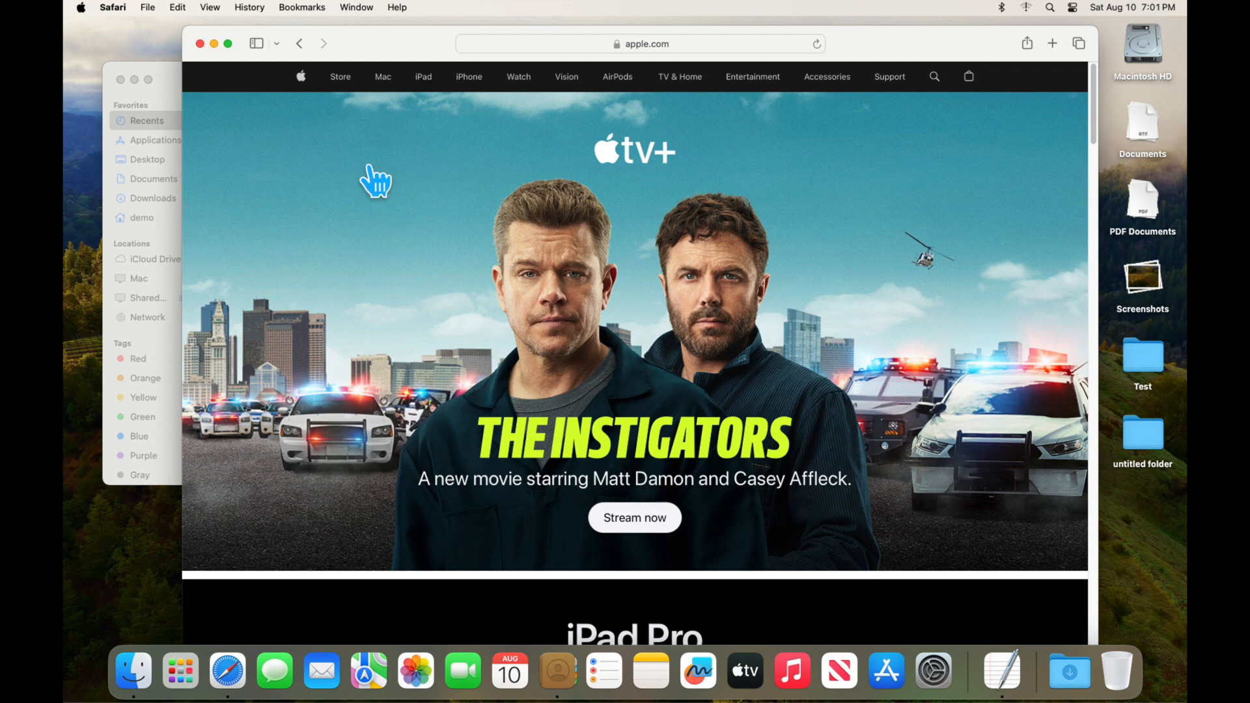
pyautogui.click(338, 79)
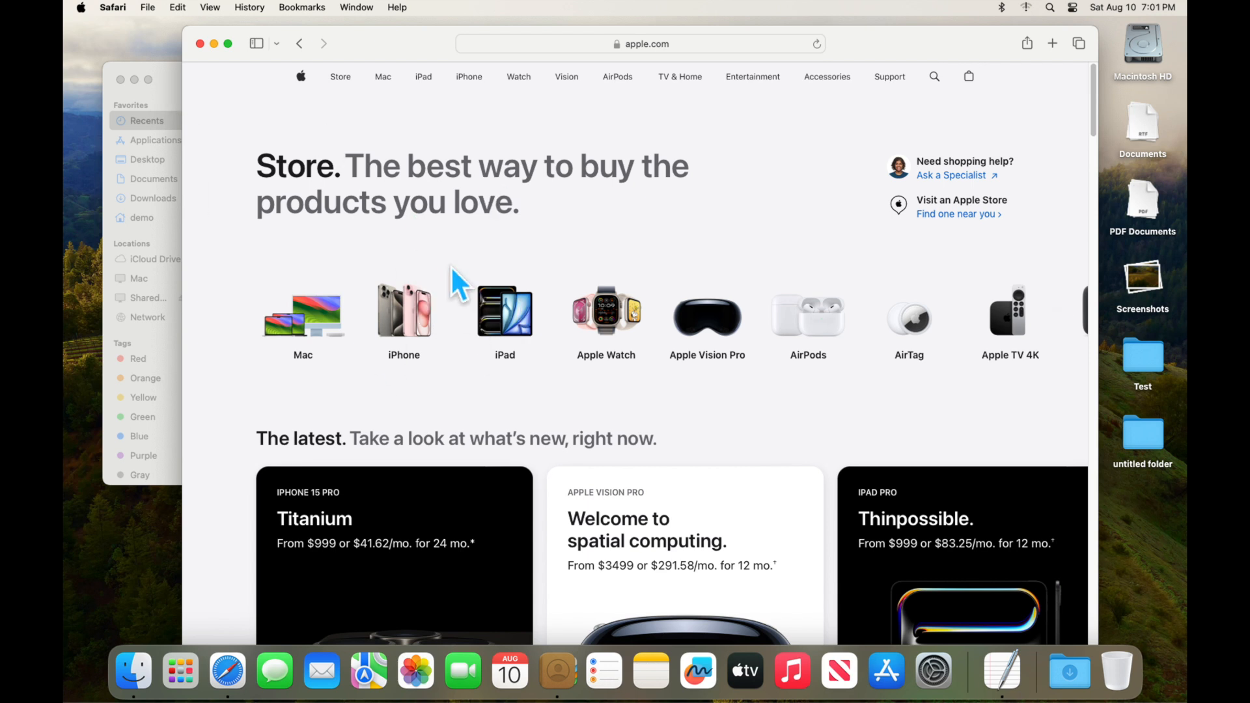
pyautogui.click(557, 674)
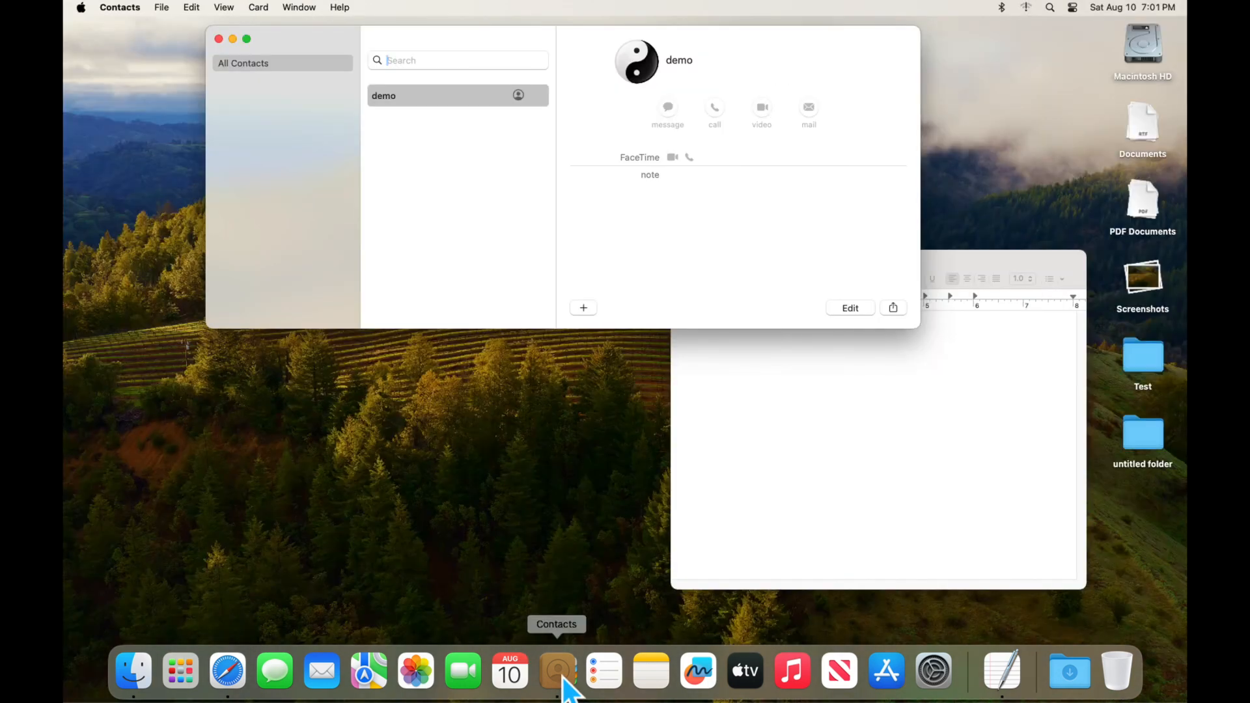
# Bring the blank TextEdit document forward and close it, and close the Contacts window.
pyautogui.click(857, 371)
pyautogui.click(680, 259)
pyautogui.click(219, 39)
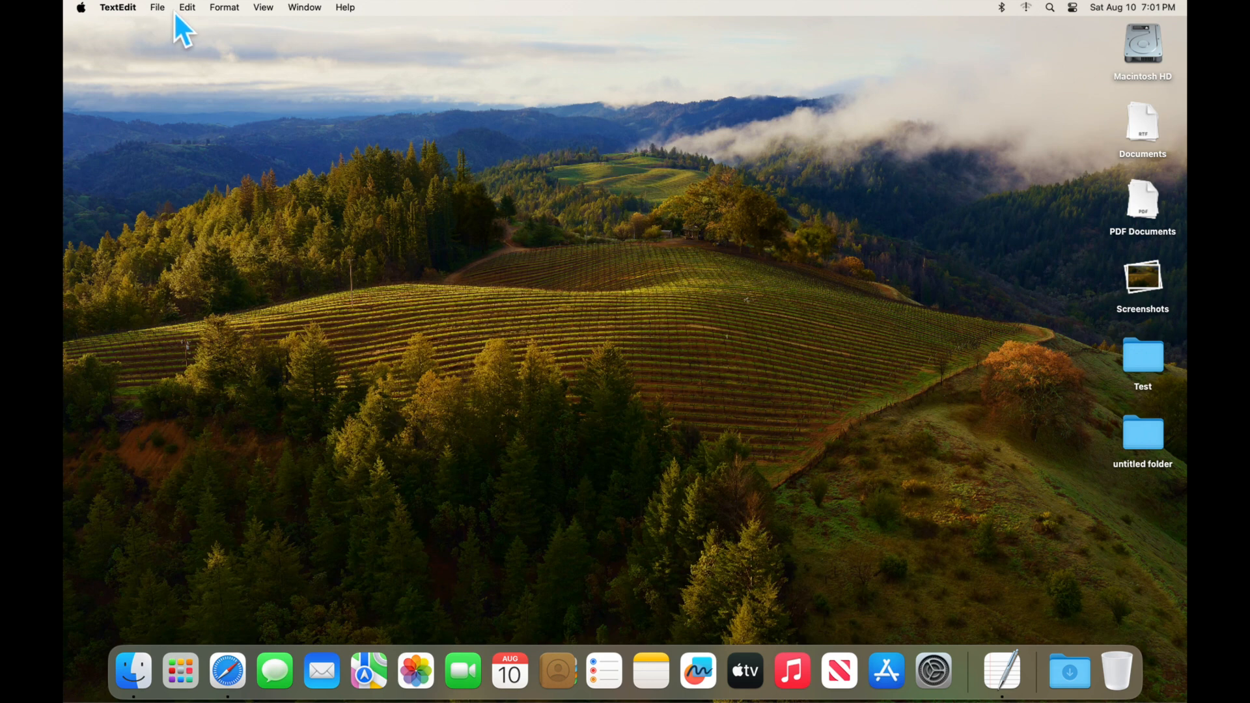
# Look at the TextEdit application commands and quit TextEdit.
pyautogui.click(121, 9)
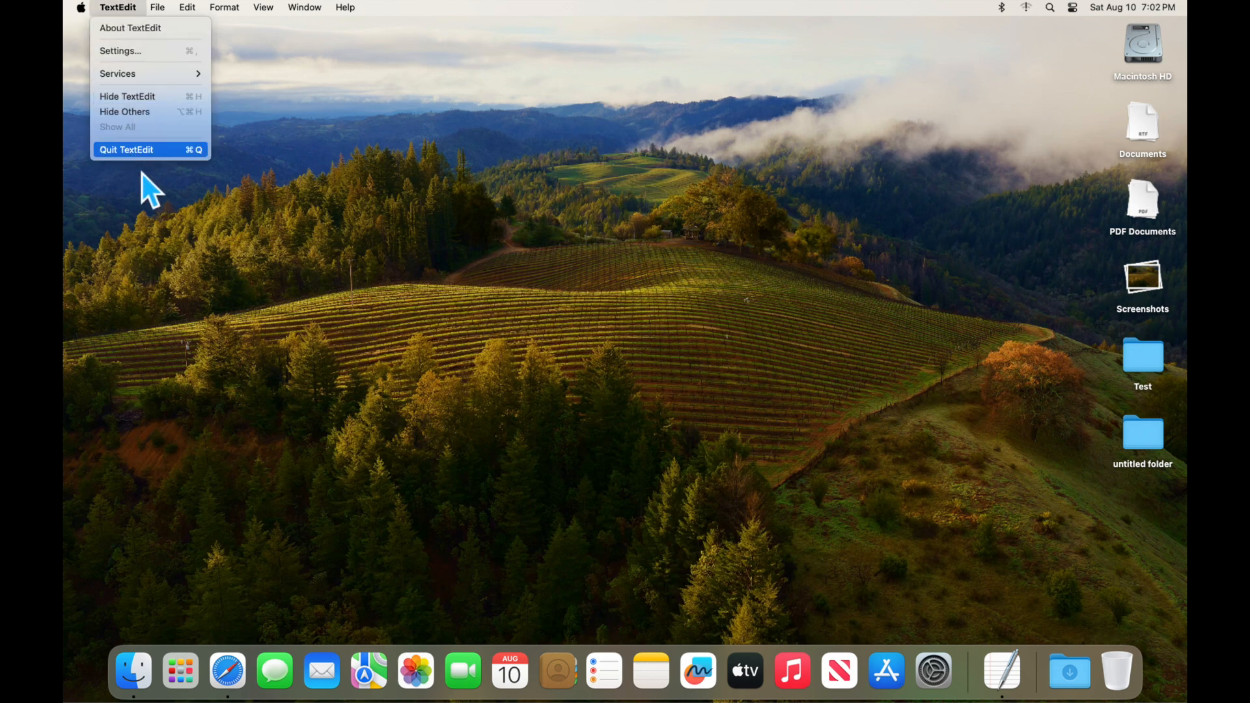
pyautogui.rightClick(1008, 669)
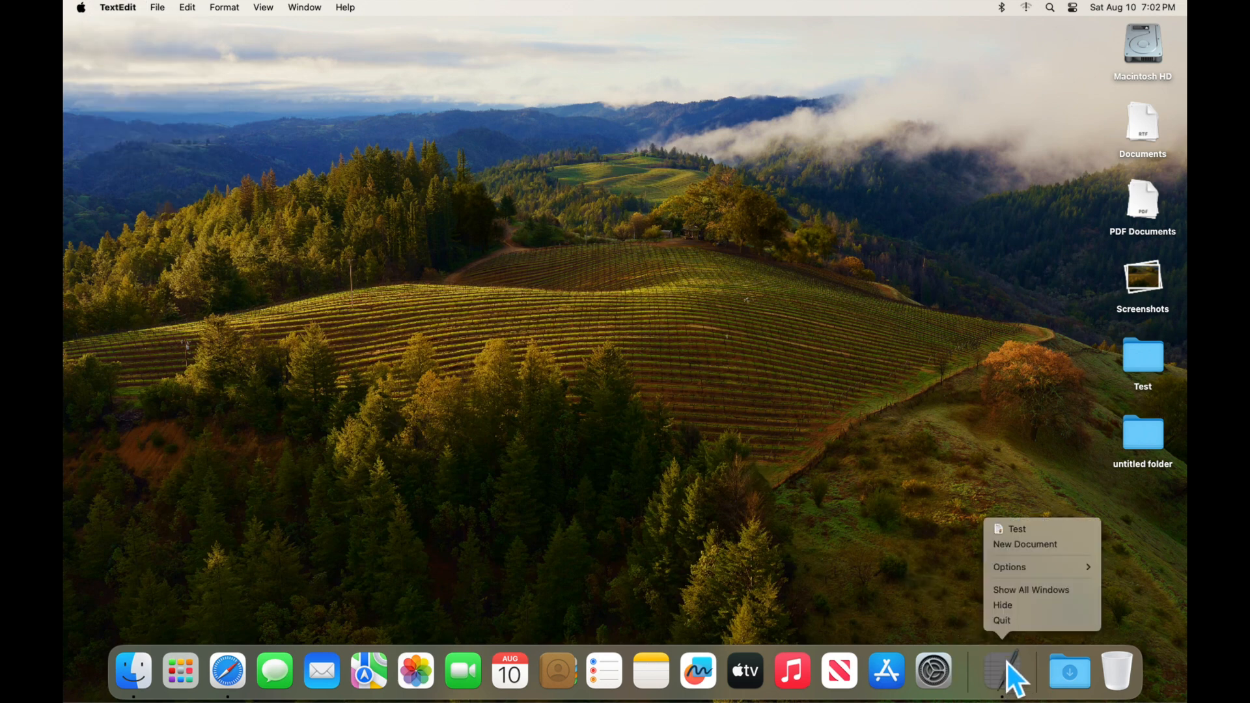
pyautogui.click(1008, 622)
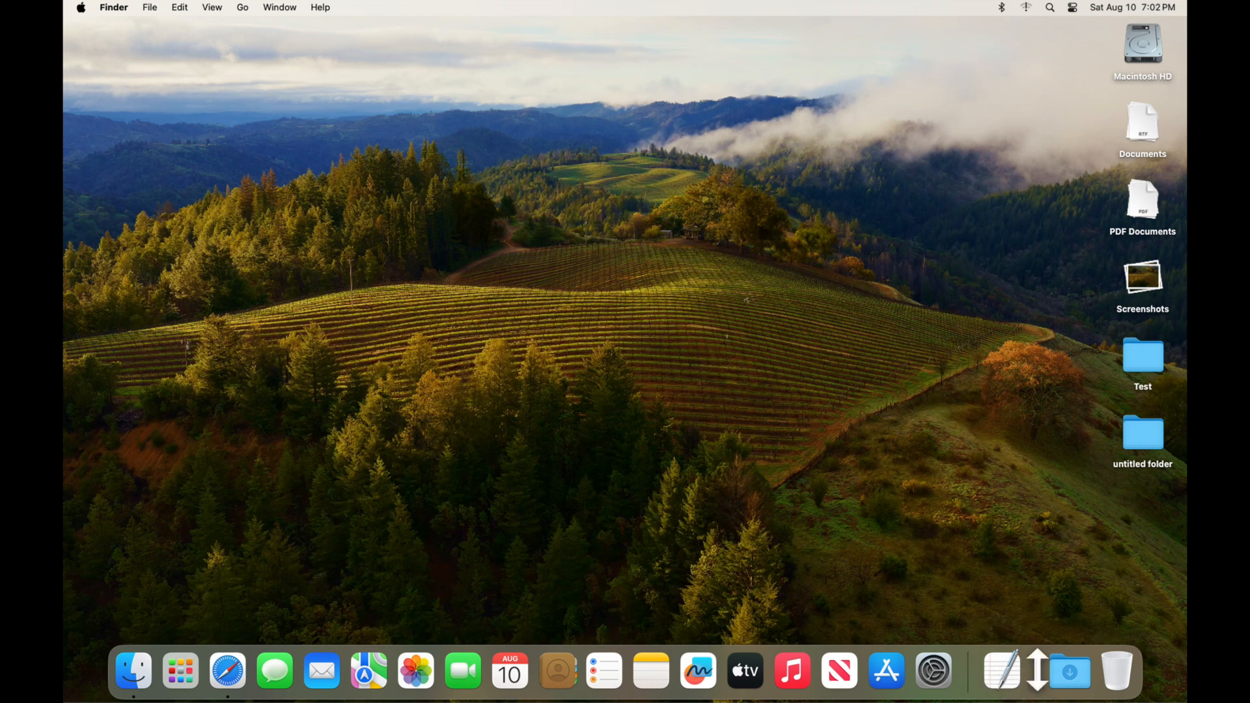
# Enlarge the Dock slightly and move the TextEdit icon among the apps, between News and App Store.
pyautogui.moveTo(966, 669); pyautogui.dragTo(974, 658)
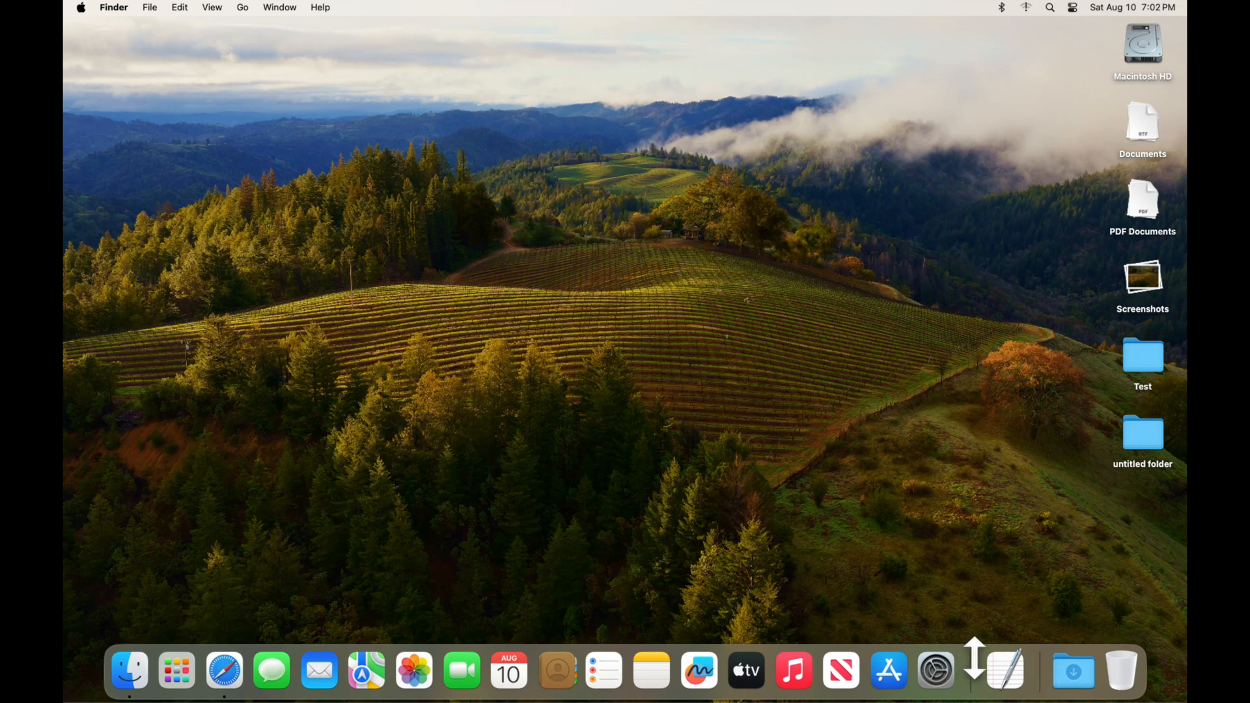
pyautogui.click(1006, 667)
pyautogui.moveTo(1005, 662); pyautogui.dragTo(887, 682)
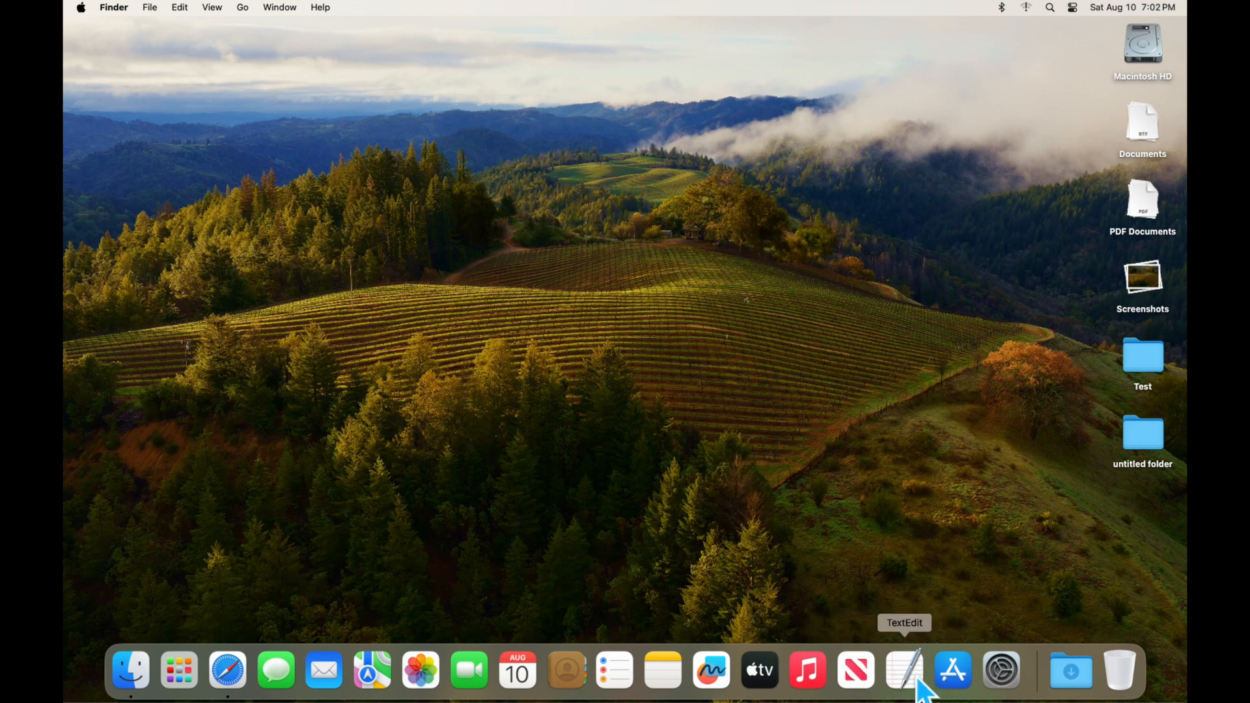
# Remove the TextEdit icon from the Dock and switch to Safari on the first desktop.
pyautogui.moveTo(911, 684); pyautogui.dragTo(807, 302)
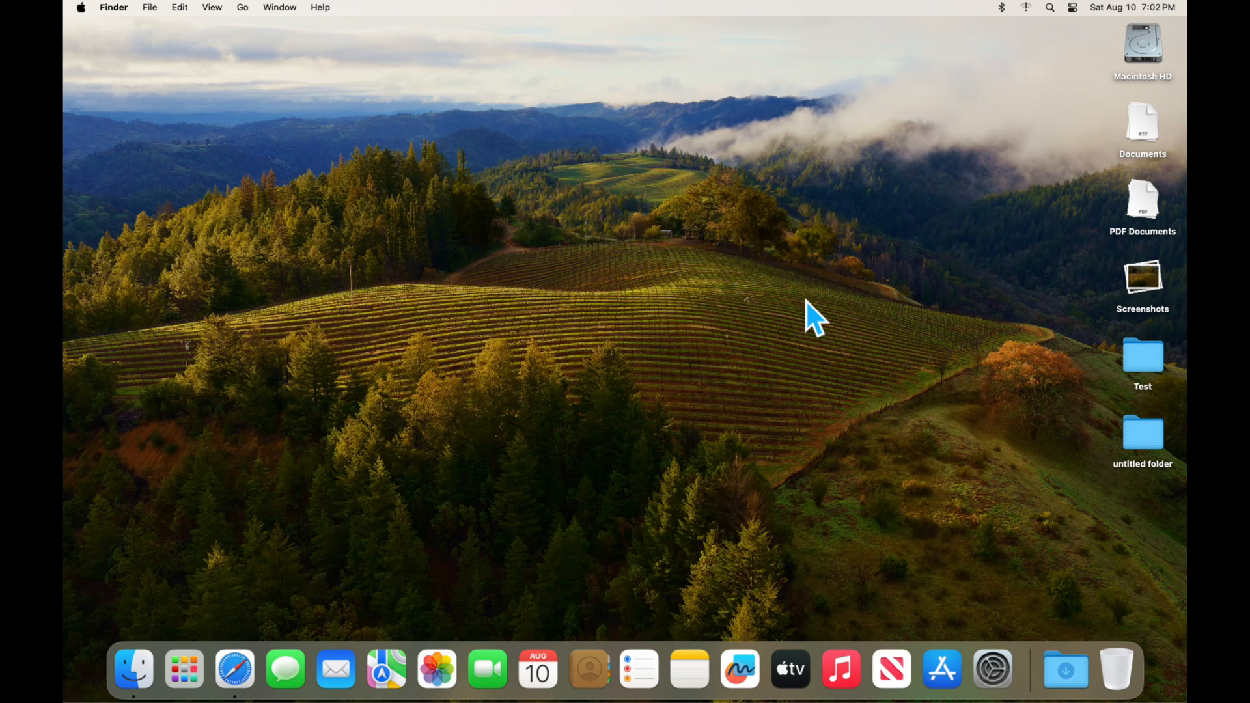
pyautogui.click(239, 674)
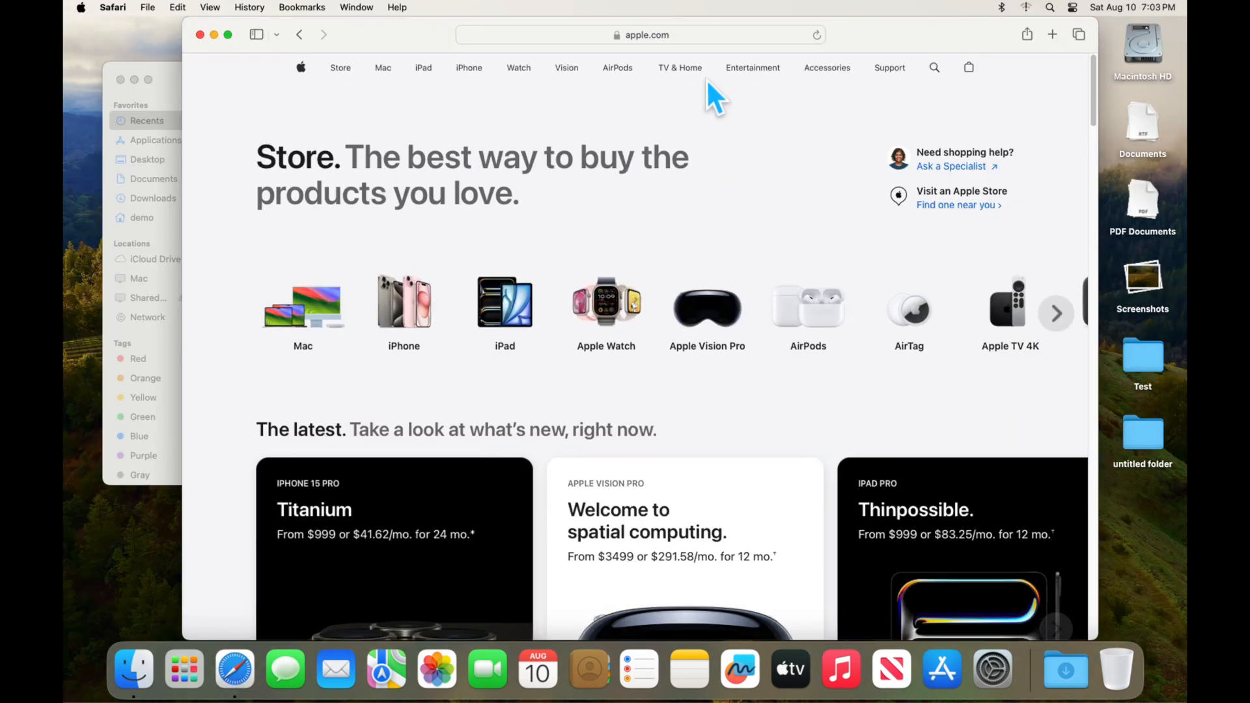
# Close the Safari window and the Finder Recents window, and quit Safari.
pyautogui.click(201, 35)
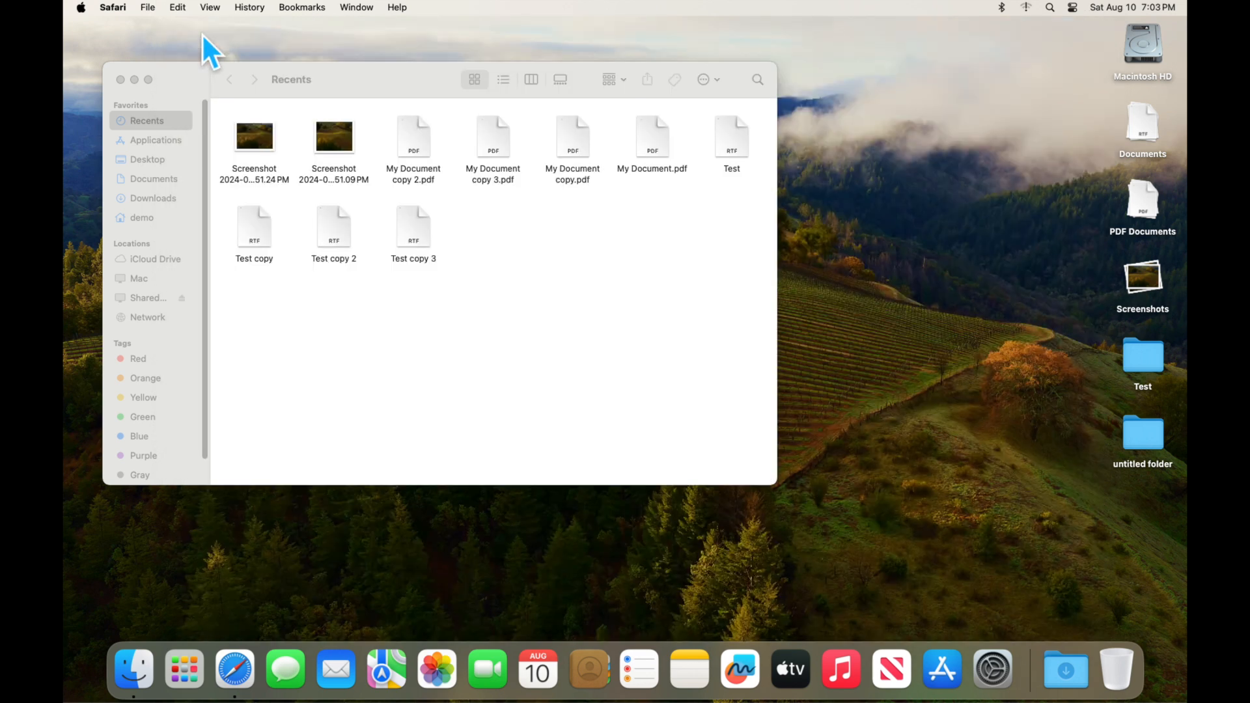
pyautogui.click(179, 69)
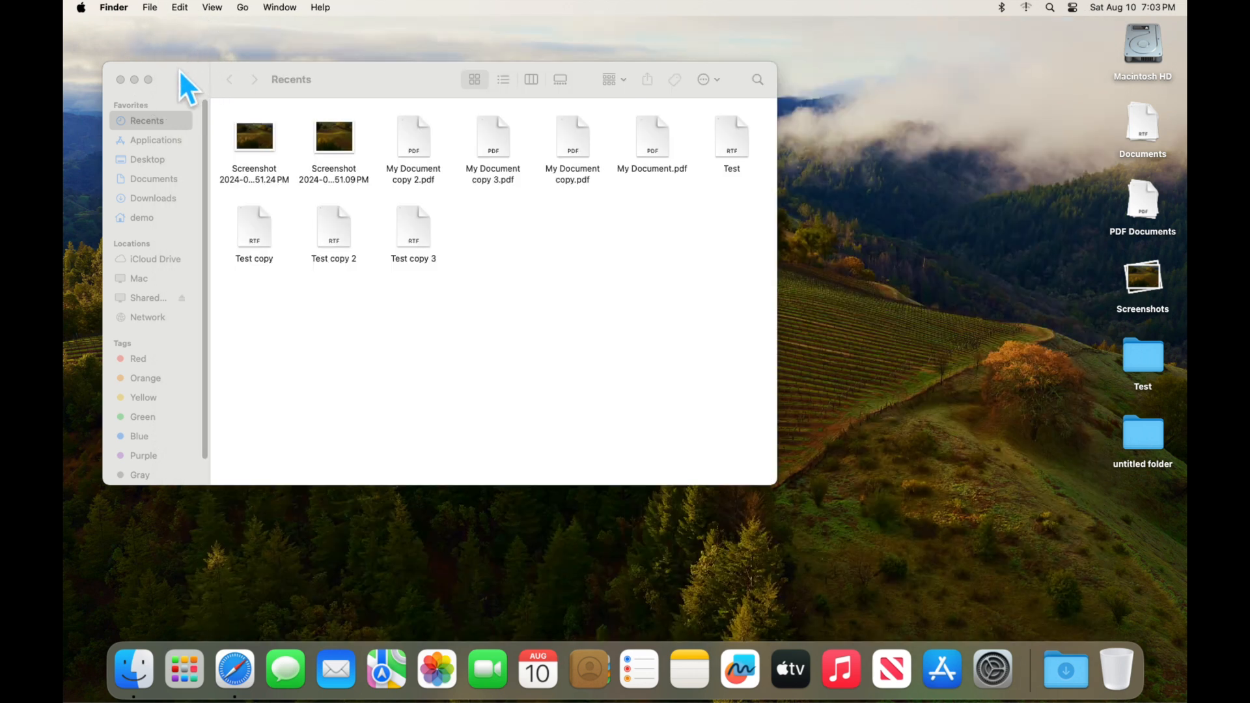
pyautogui.click(120, 79)
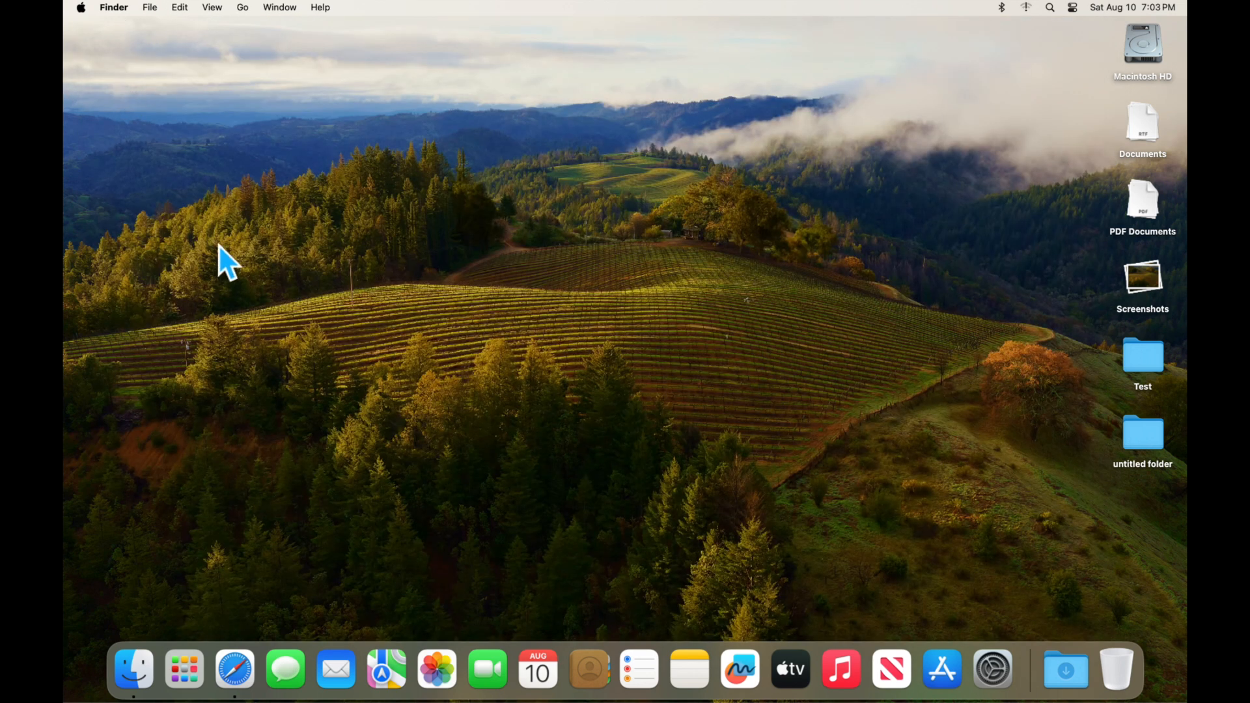
pyautogui.rightClick(243, 669)
pyautogui.click(246, 617)
# Add two more desktops in Mission Control and remove both again, leaving Desktop 1 and Desktop 2.
pyautogui.hotkey('ctrl', 'Up')
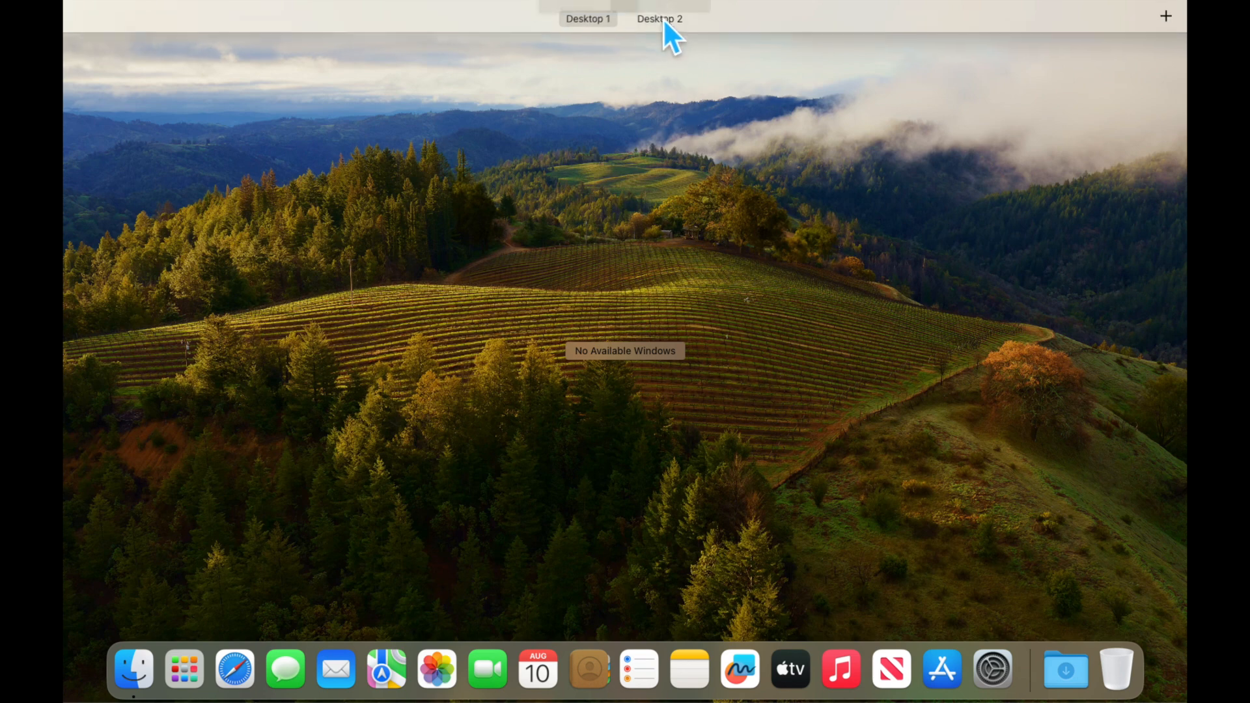
pyautogui.moveTo(662, 18)
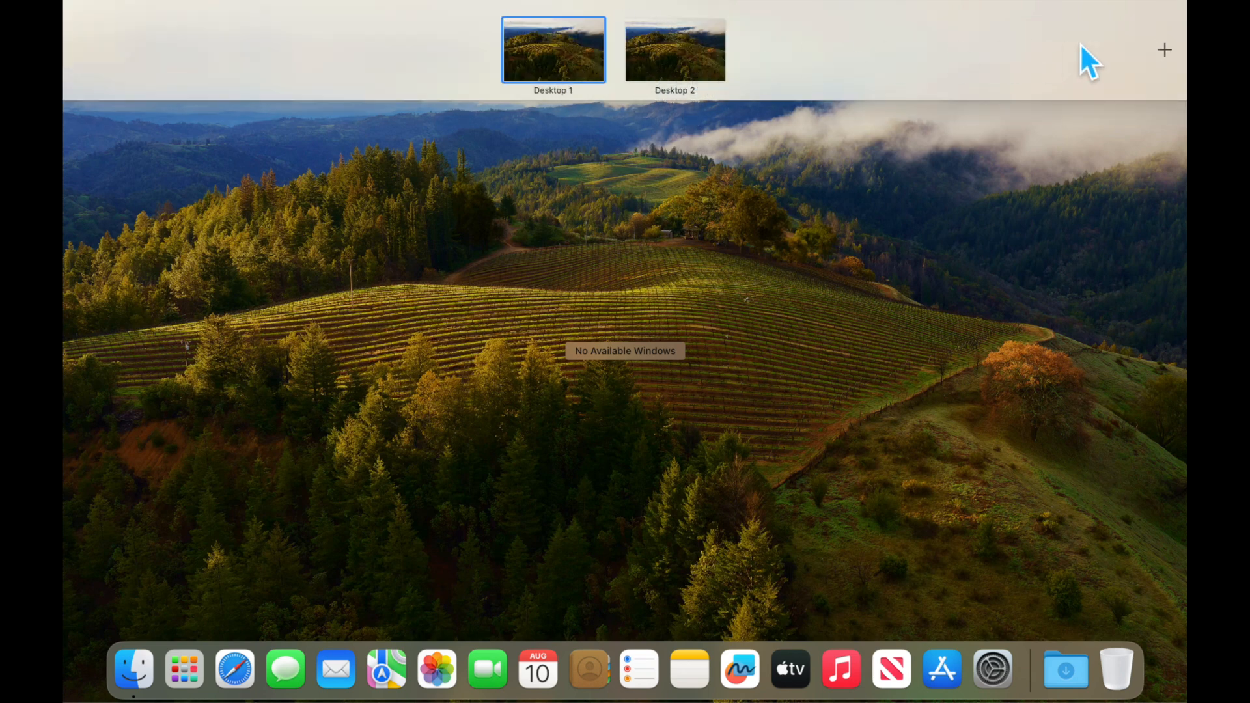
pyautogui.click(1166, 52)
pyautogui.click(1167, 52)
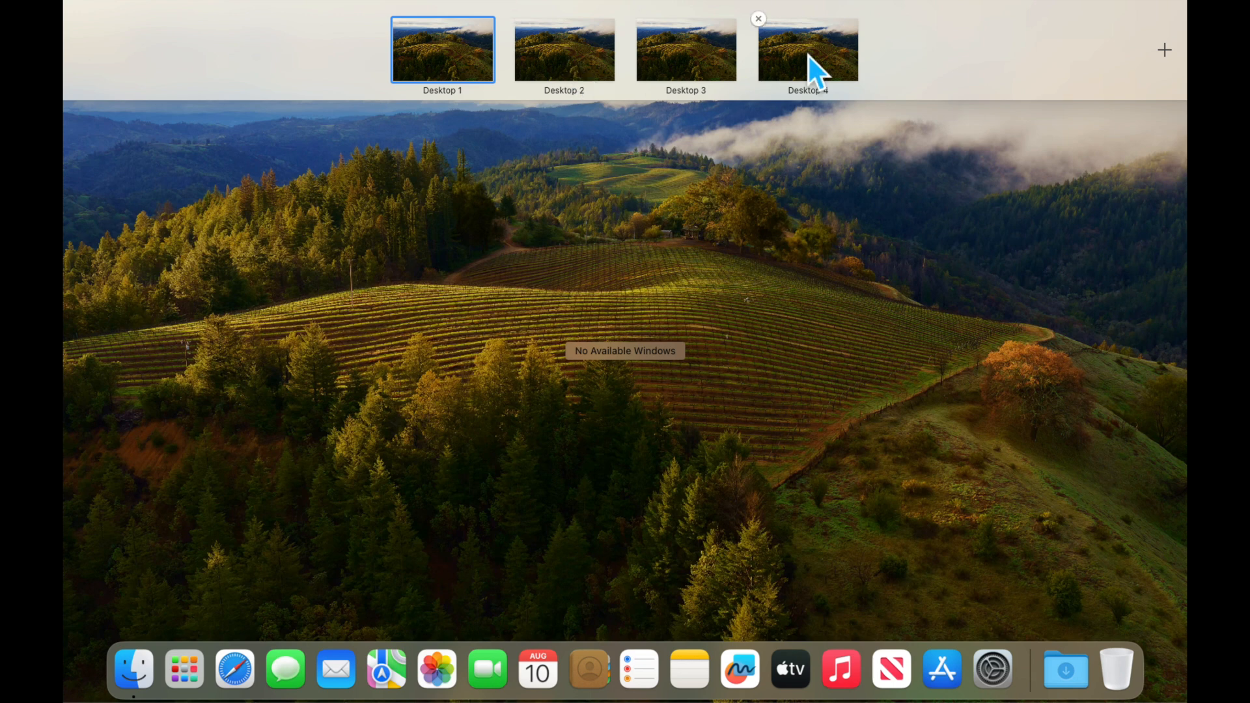
pyautogui.click(763, 21)
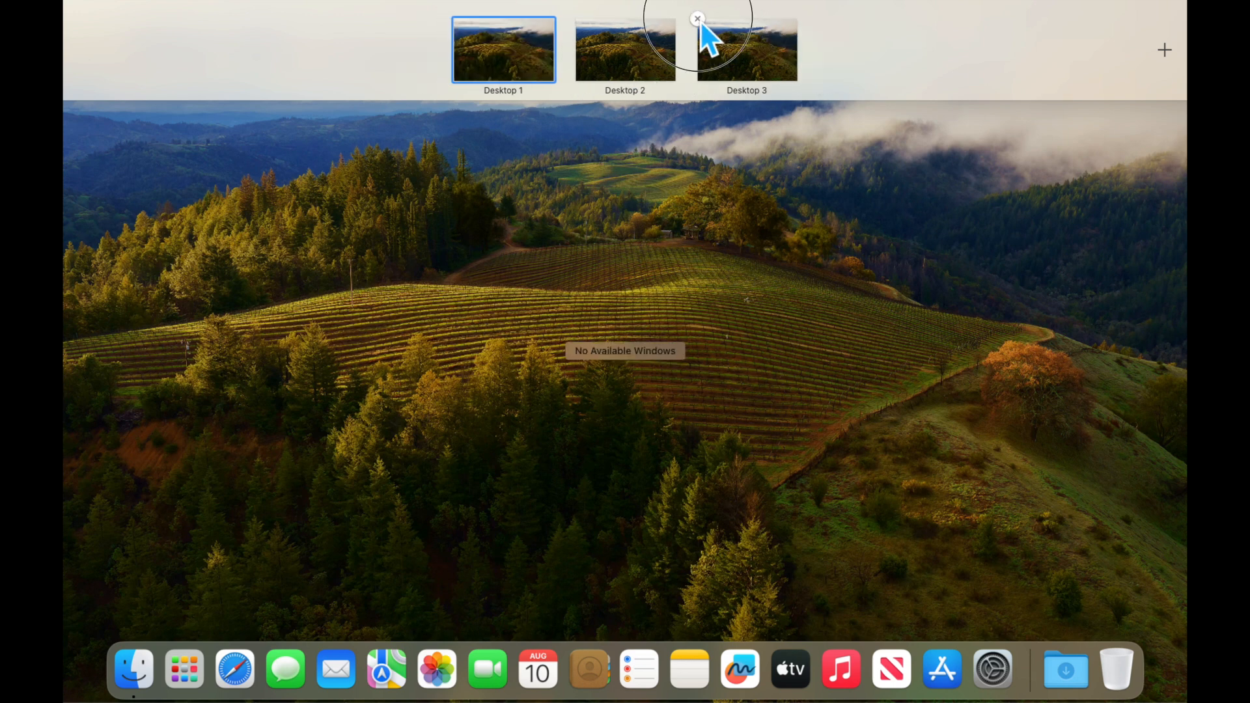
pyautogui.click(700, 21)
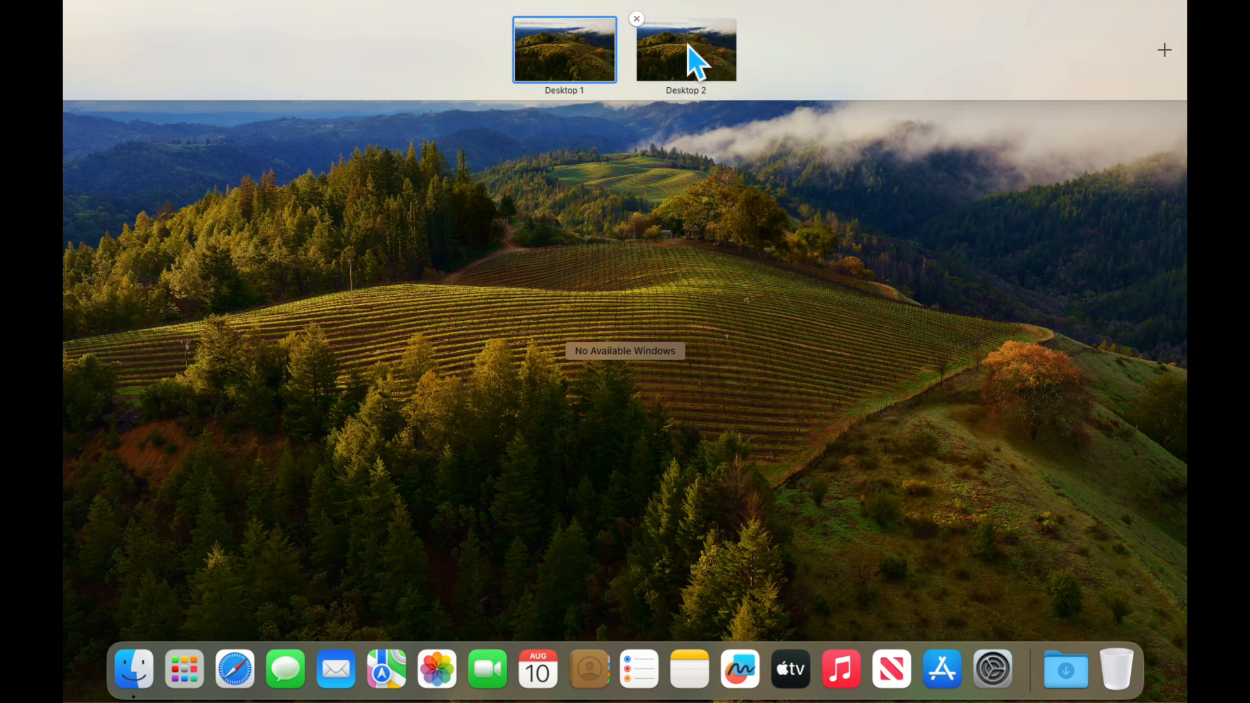
# Switch to Desktop 2, set its wallpaper to the Utah Evening landscape, and close the wallpaper settings.
pyautogui.click(689, 45)
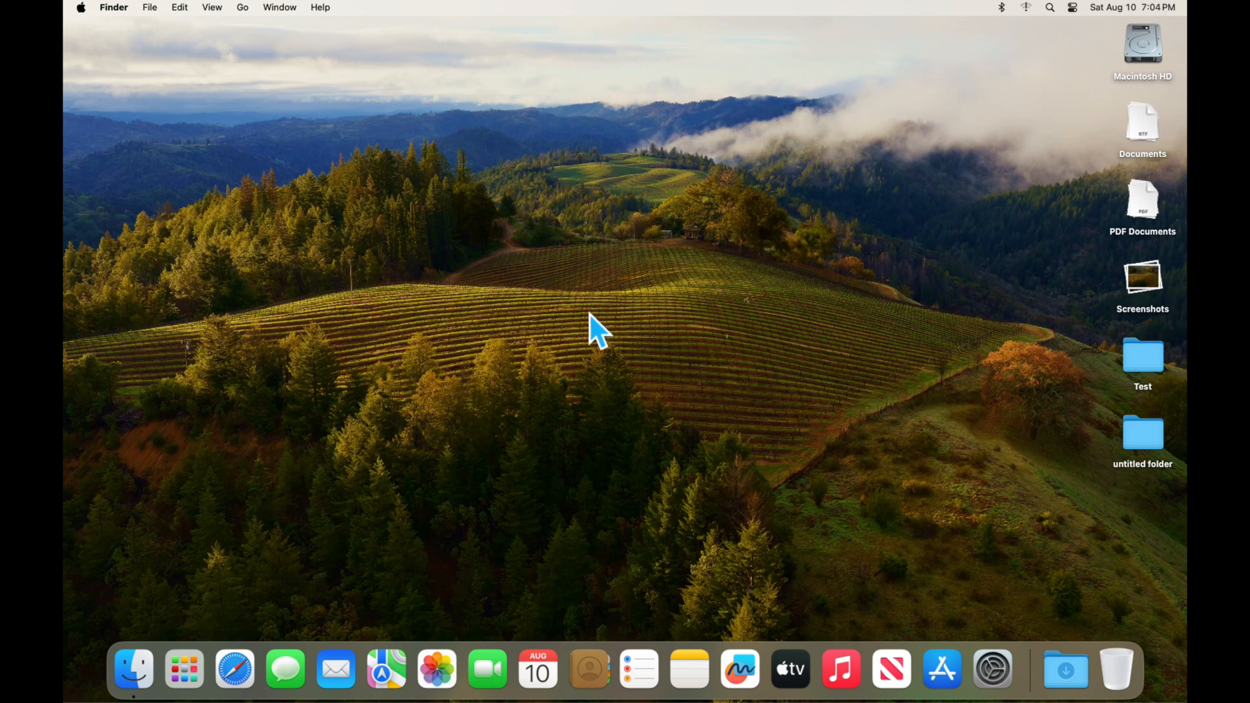
pyautogui.rightClick(563, 299)
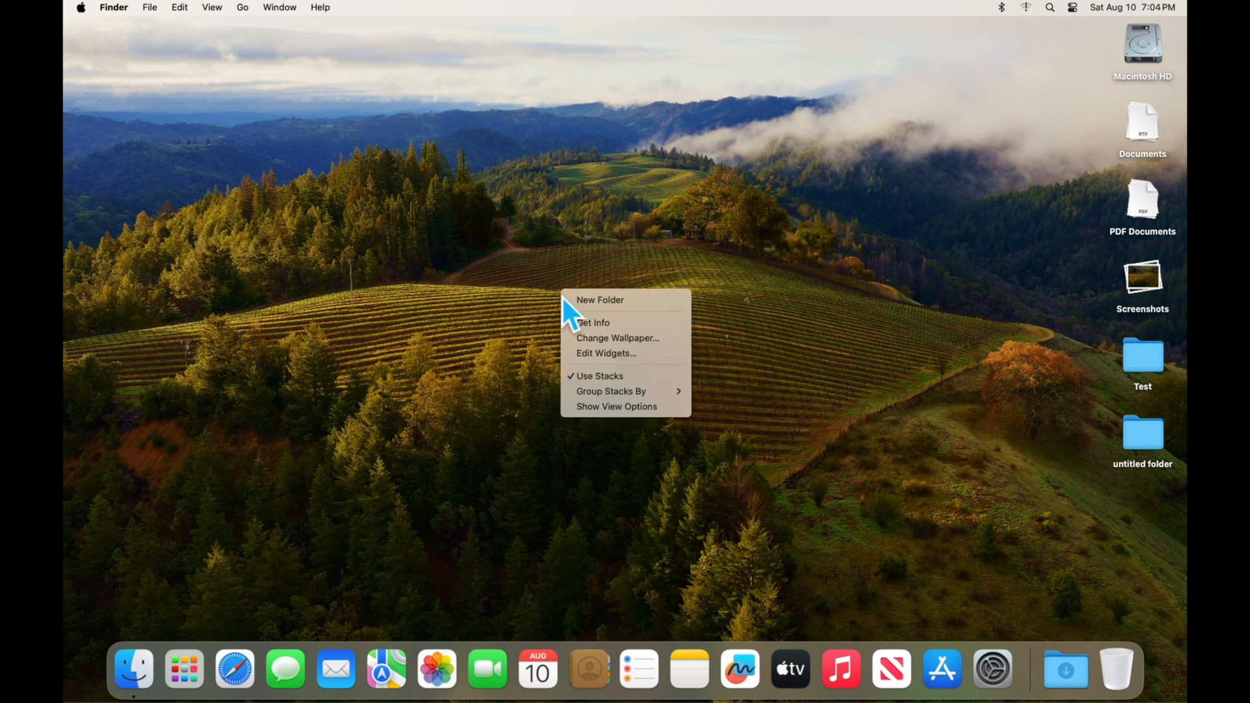
pyautogui.click(630, 339)
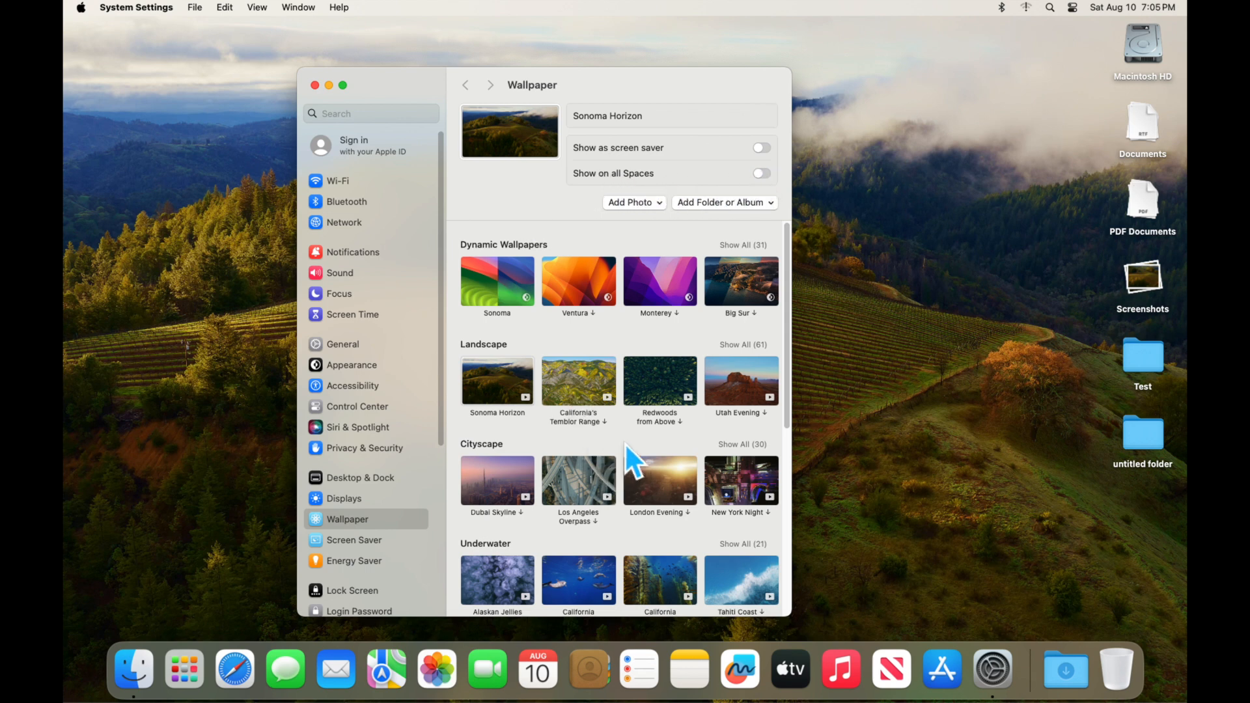
pyautogui.click(746, 390)
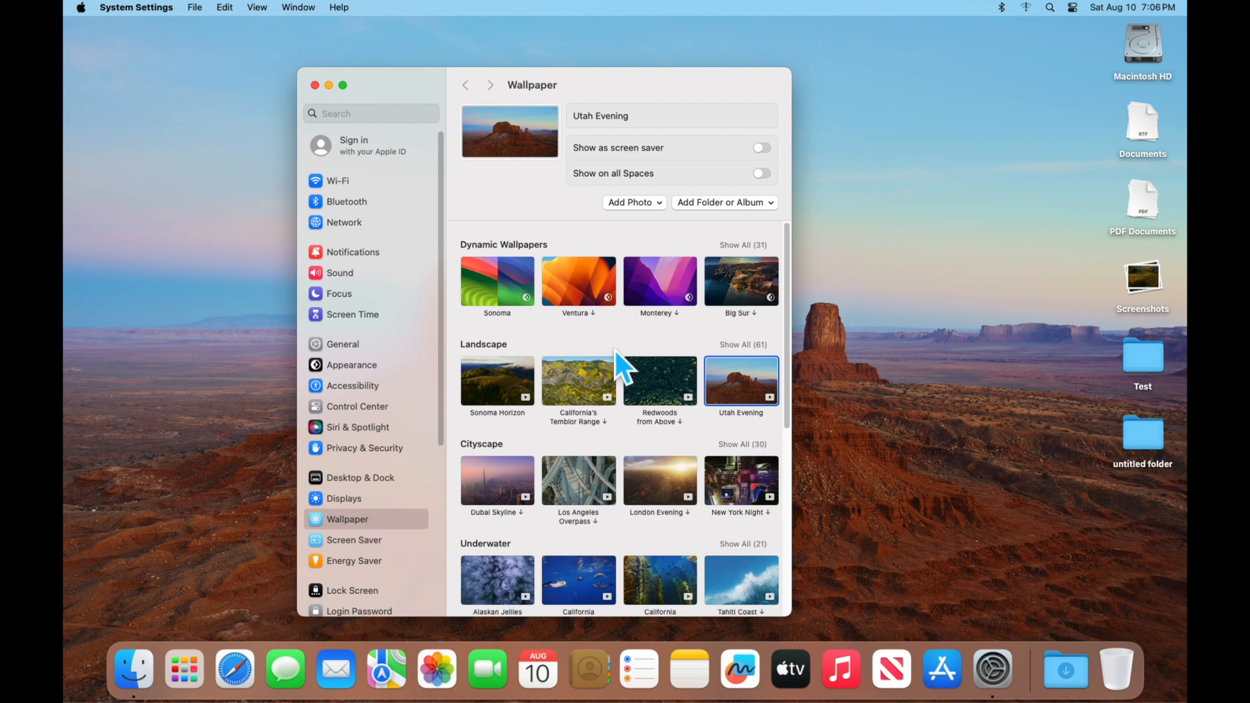
pyautogui.click(315, 86)
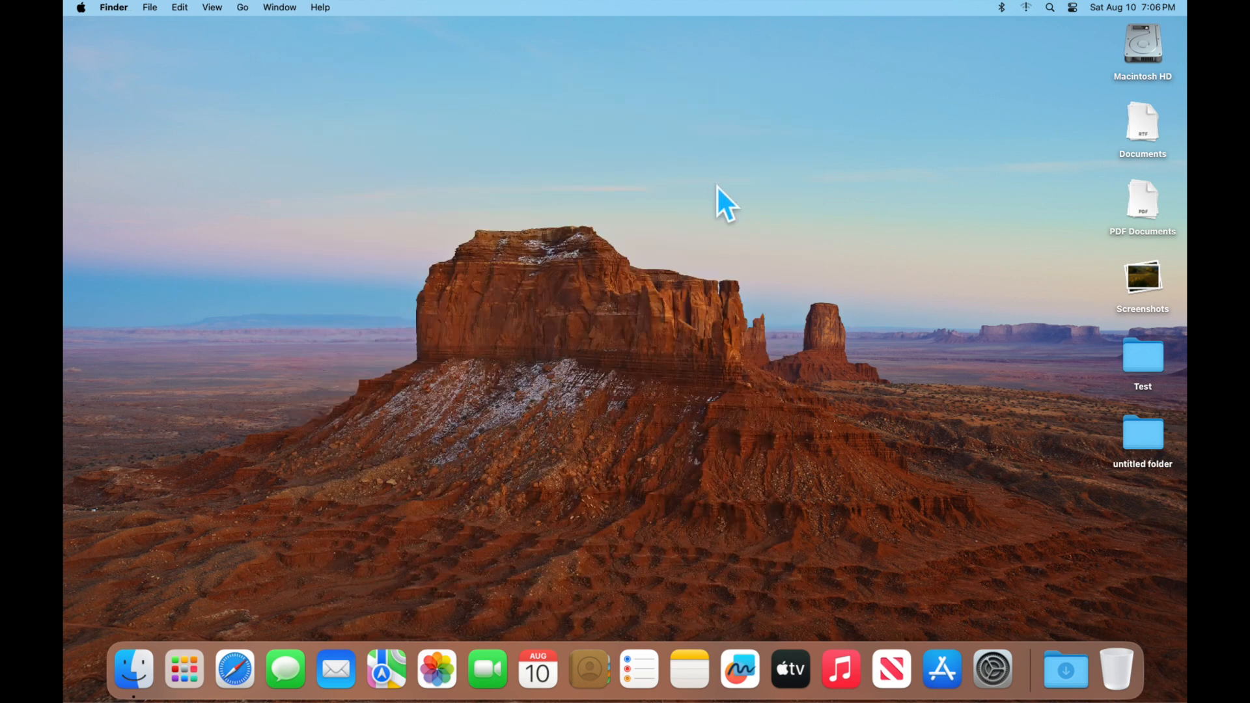
# Show both desktops in Mission Control and switch to Desktop 1.
pyautogui.hotkey('ctrl', 'Up')
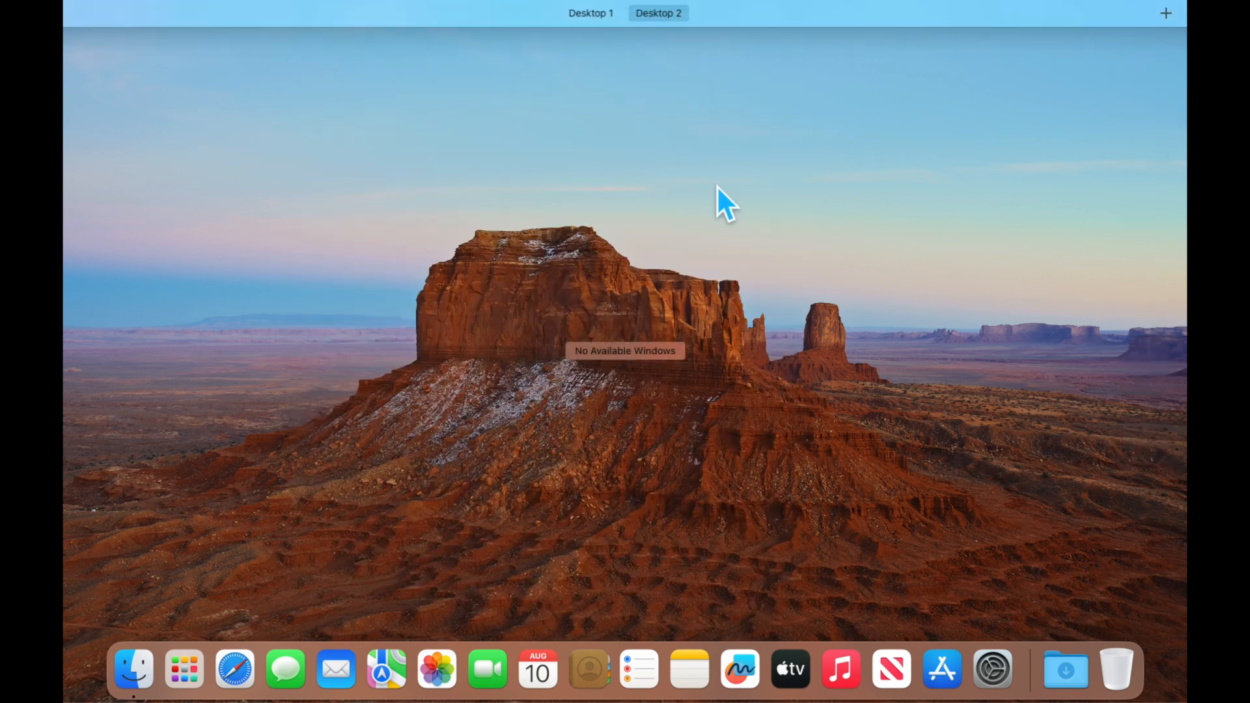
pyautogui.hotkey('ctrl', 'Up')
pyautogui.hotkey('ctrl', 'Up')
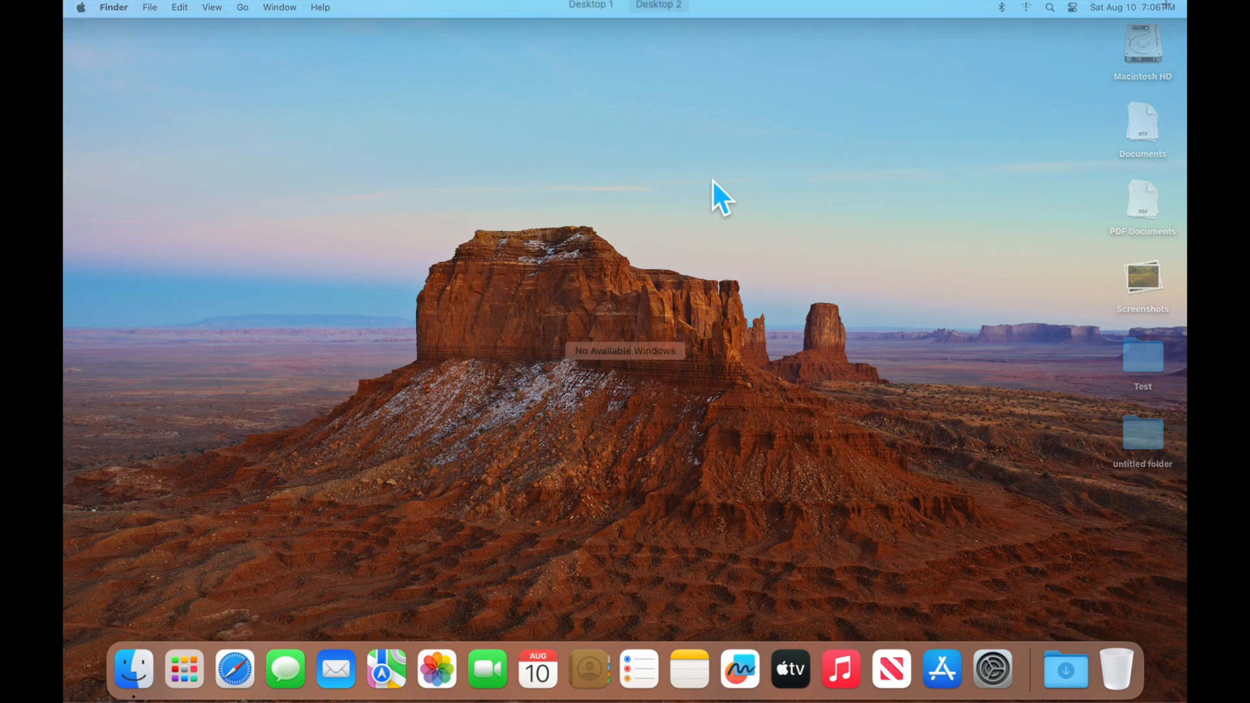
pyautogui.moveTo(579, 26)
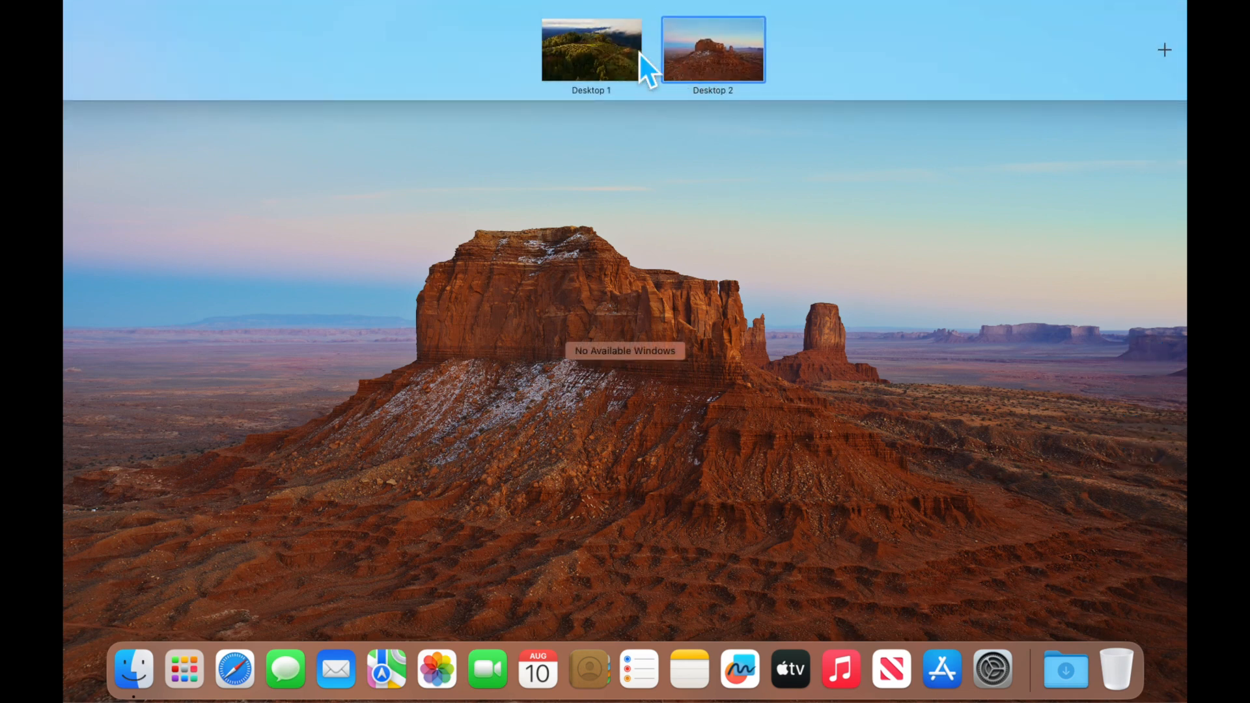
pyautogui.click(594, 50)
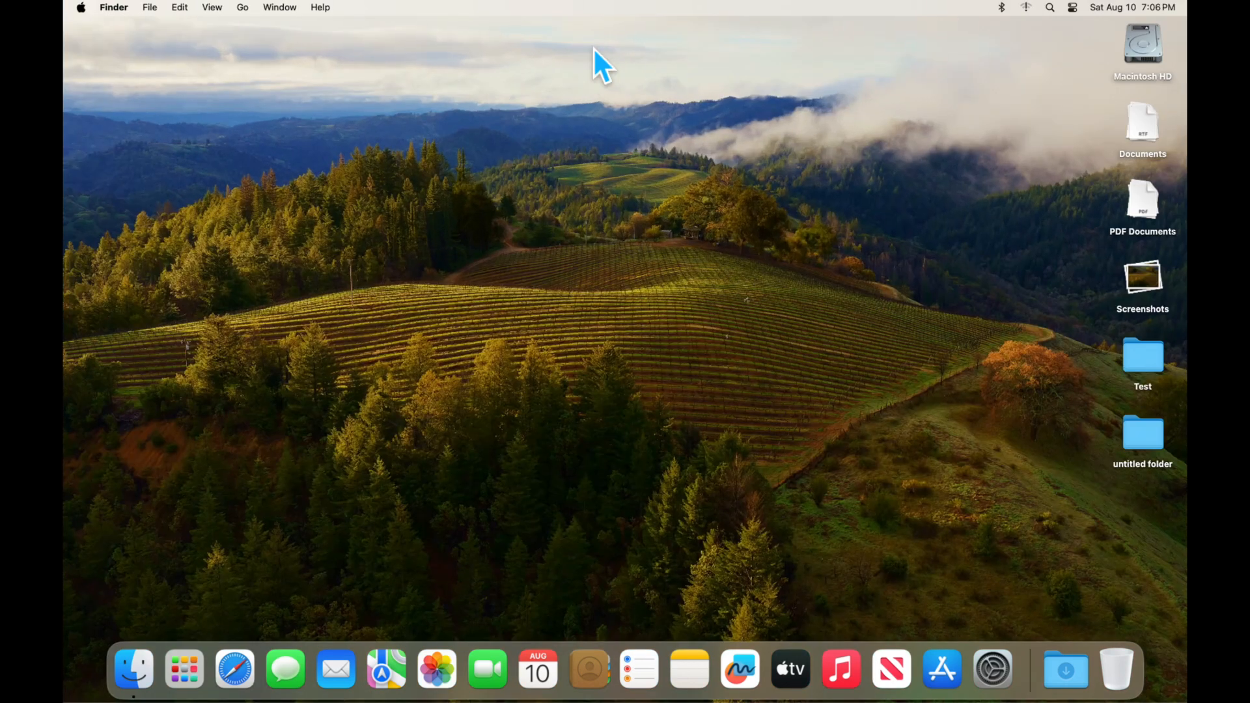